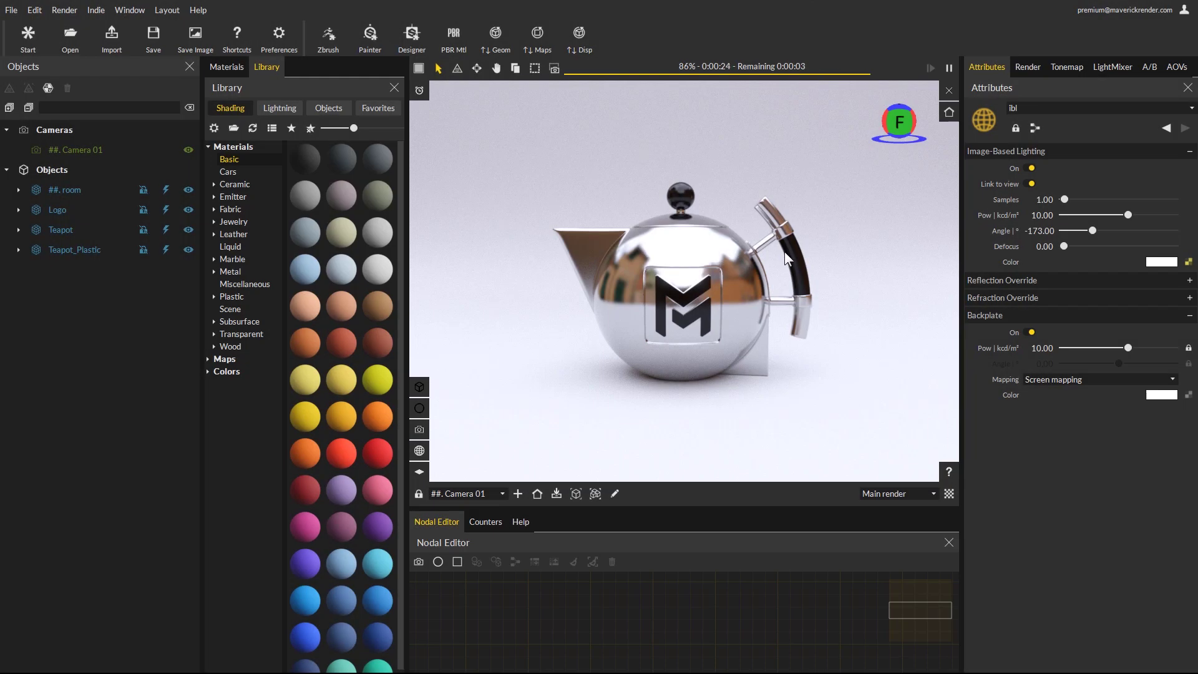
Show the scene's Materials list and open the new-material type dropdown, basic through twosided
click(226, 66)
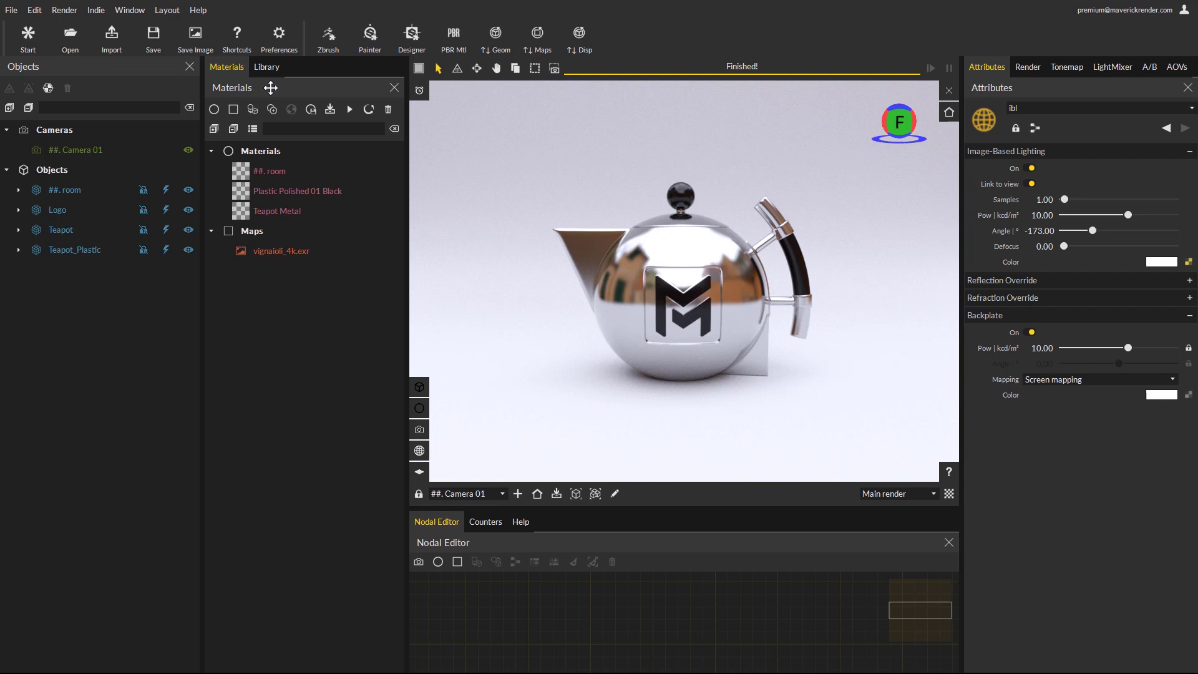
click(214, 110)
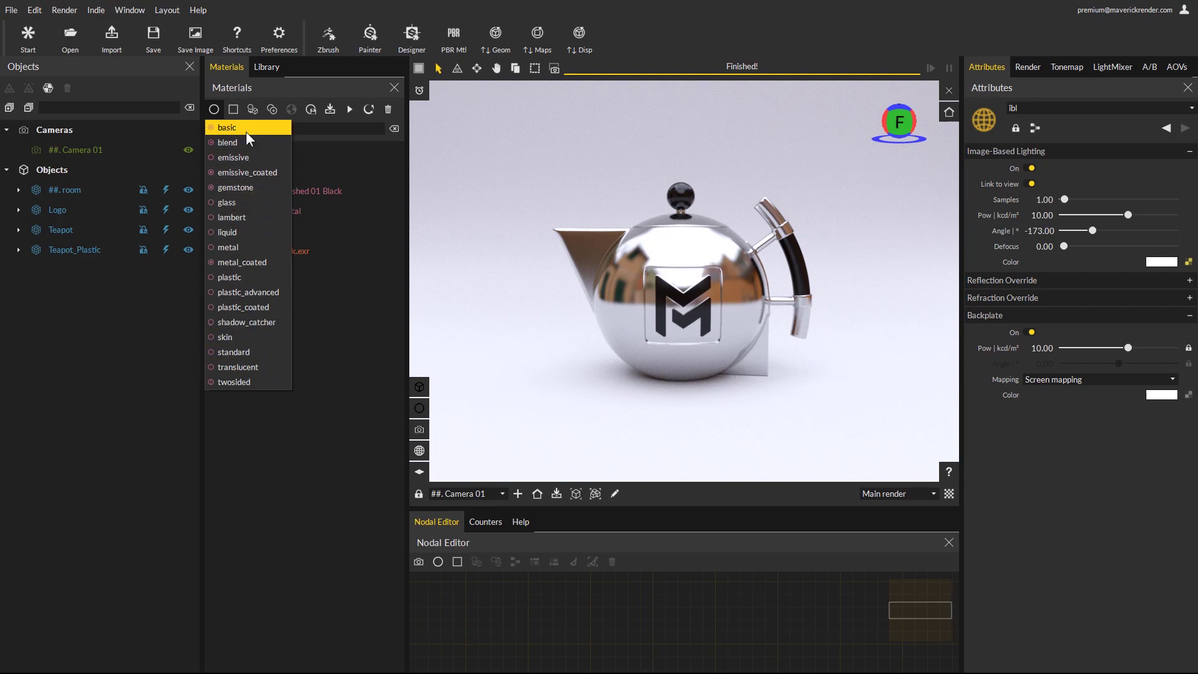
Create basic 001 and apply it to the teapot so it renders matte grey
click(231, 128)
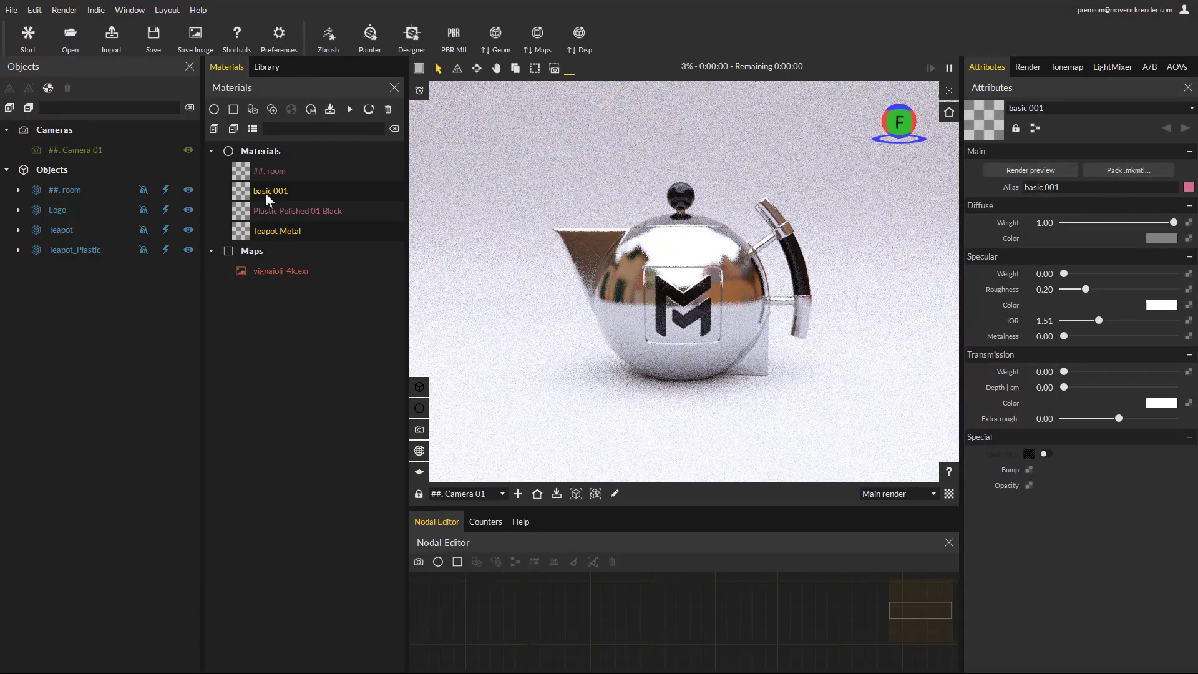
drag(260, 191, 672, 250)
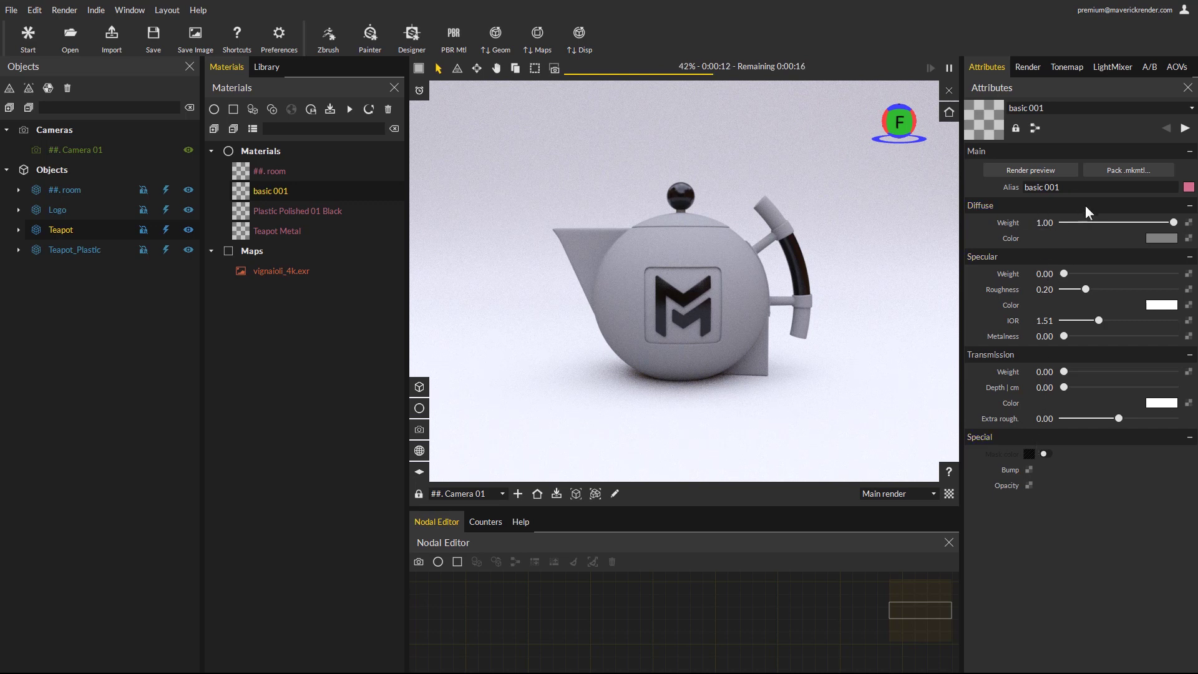
click(214, 111)
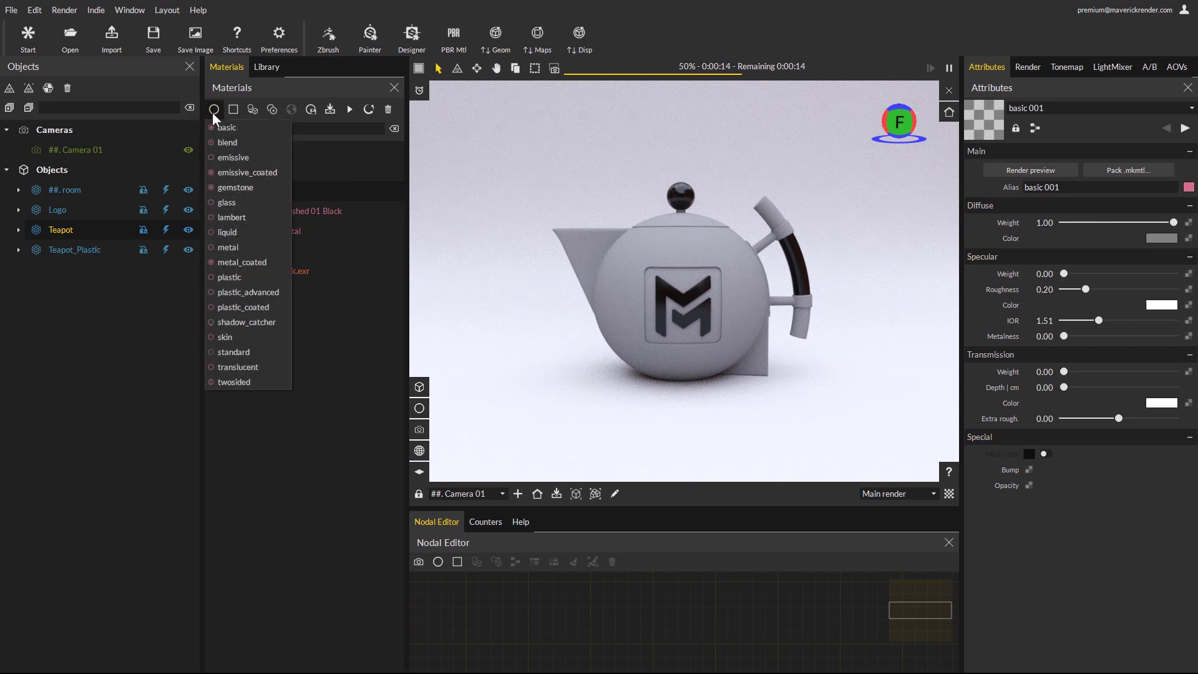
Create blend 001, apply it to the teapot, and add blend 001 and basic 001 as graph nodes
click(226, 144)
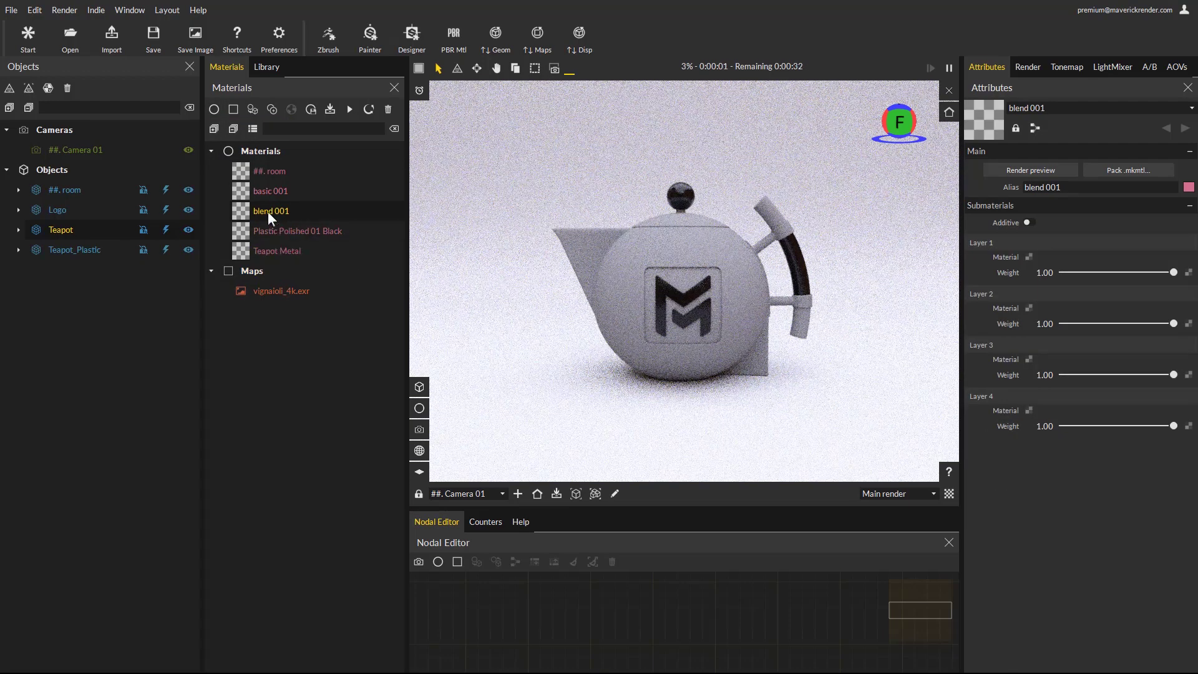
drag(263, 211, 654, 249)
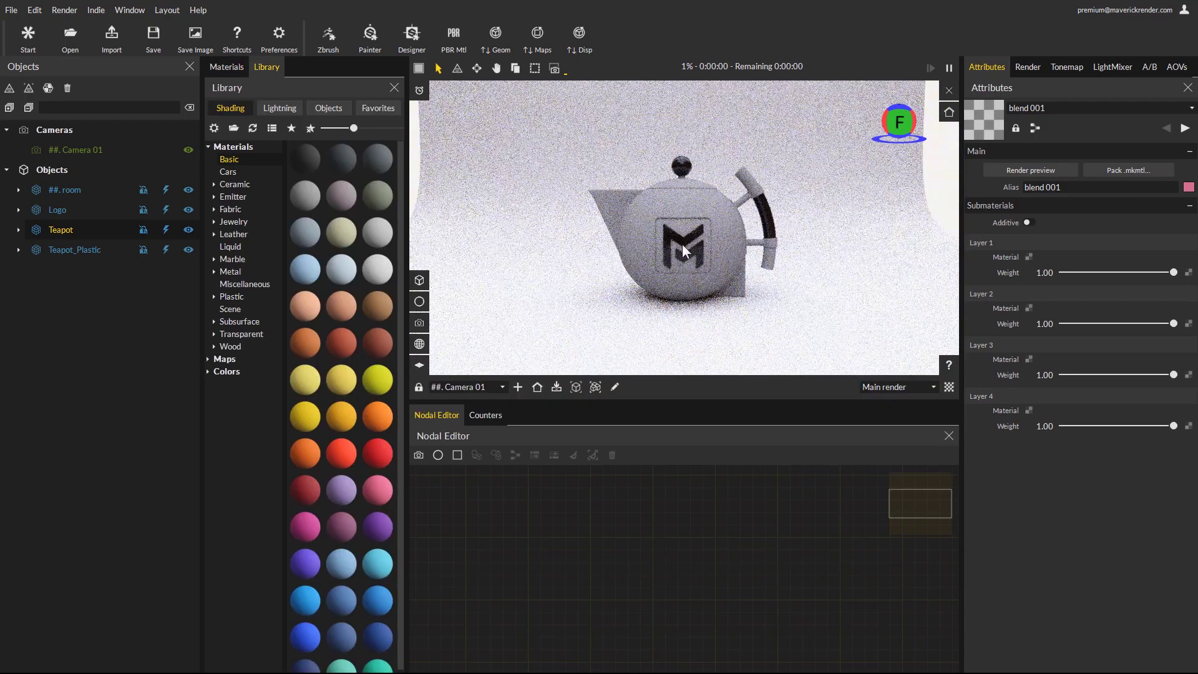
click(225, 67)
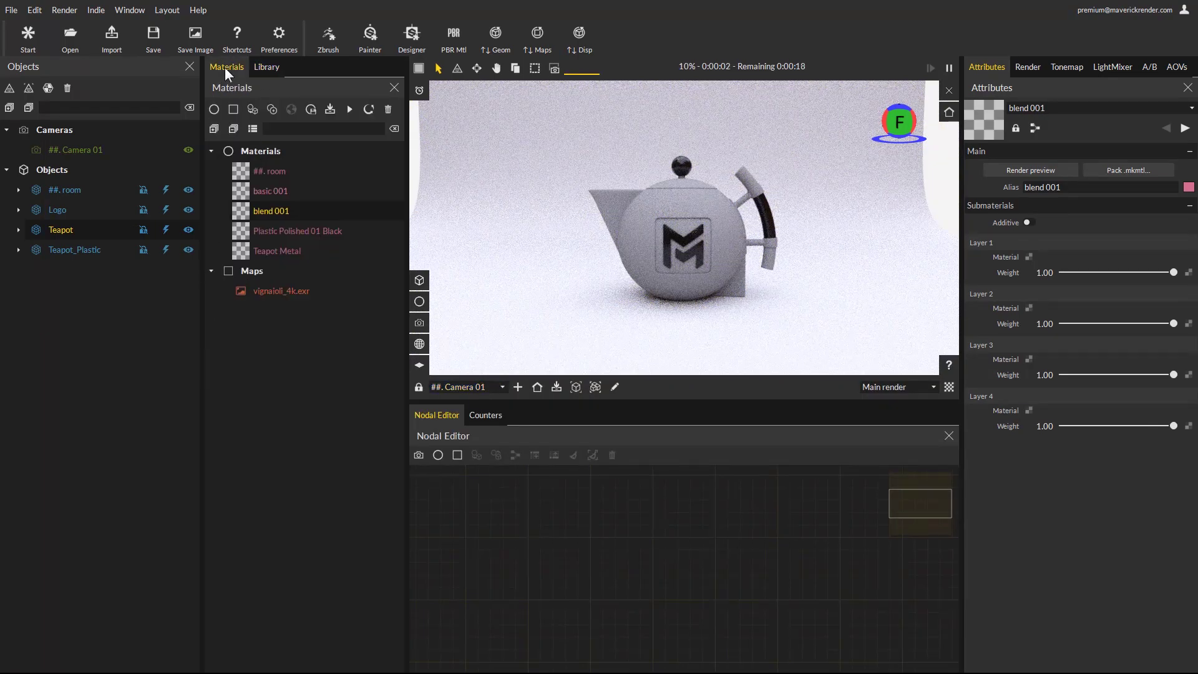
drag(264, 211, 752, 548)
scroll(748, 558, up, 2)
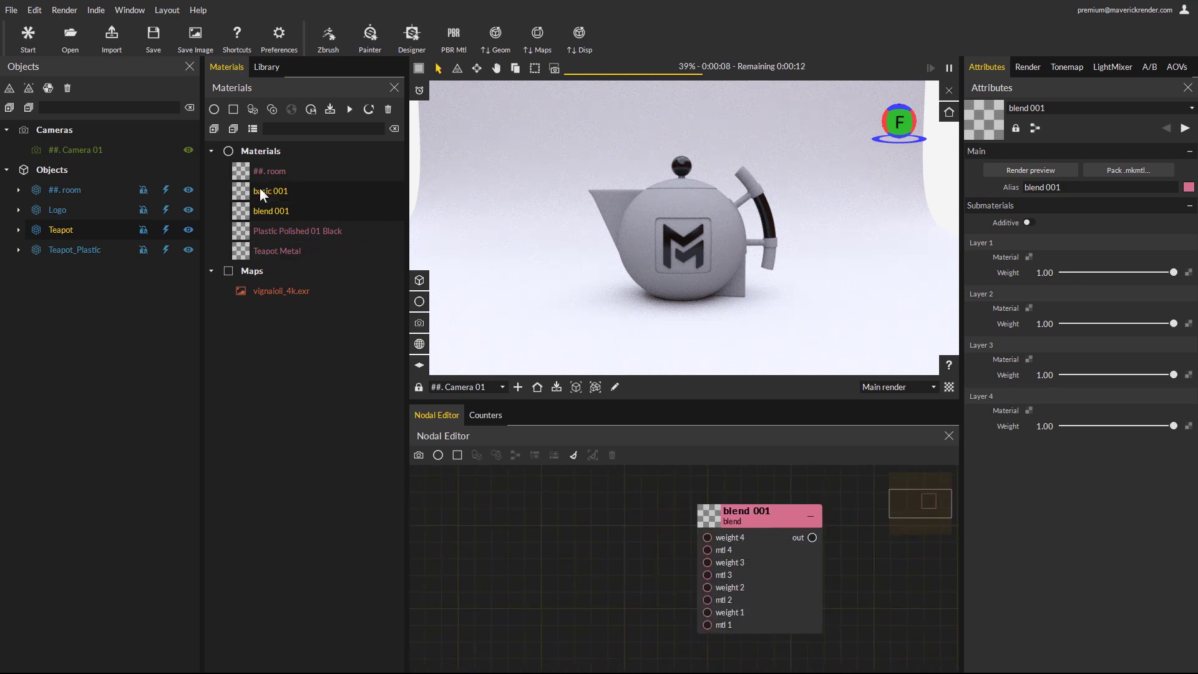
drag(259, 188, 488, 529)
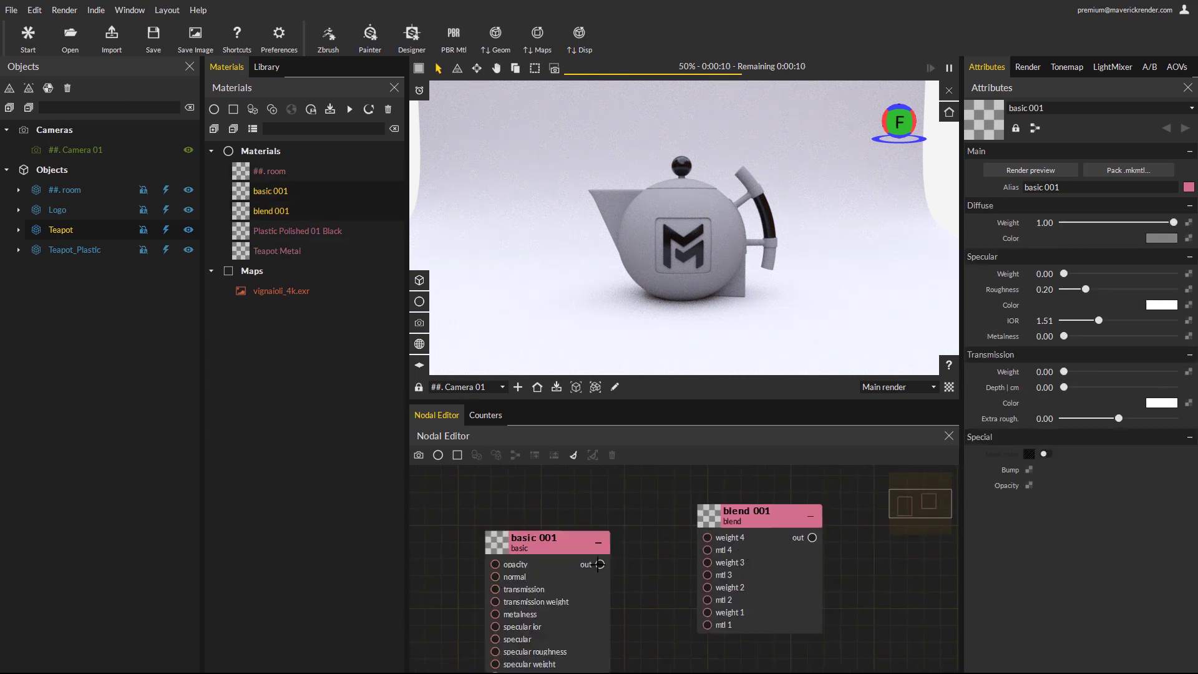
Wire basic 001 into blend 001's mtl 1, then create basic 002 and wire it to mtl 2
drag(599, 564, 707, 625)
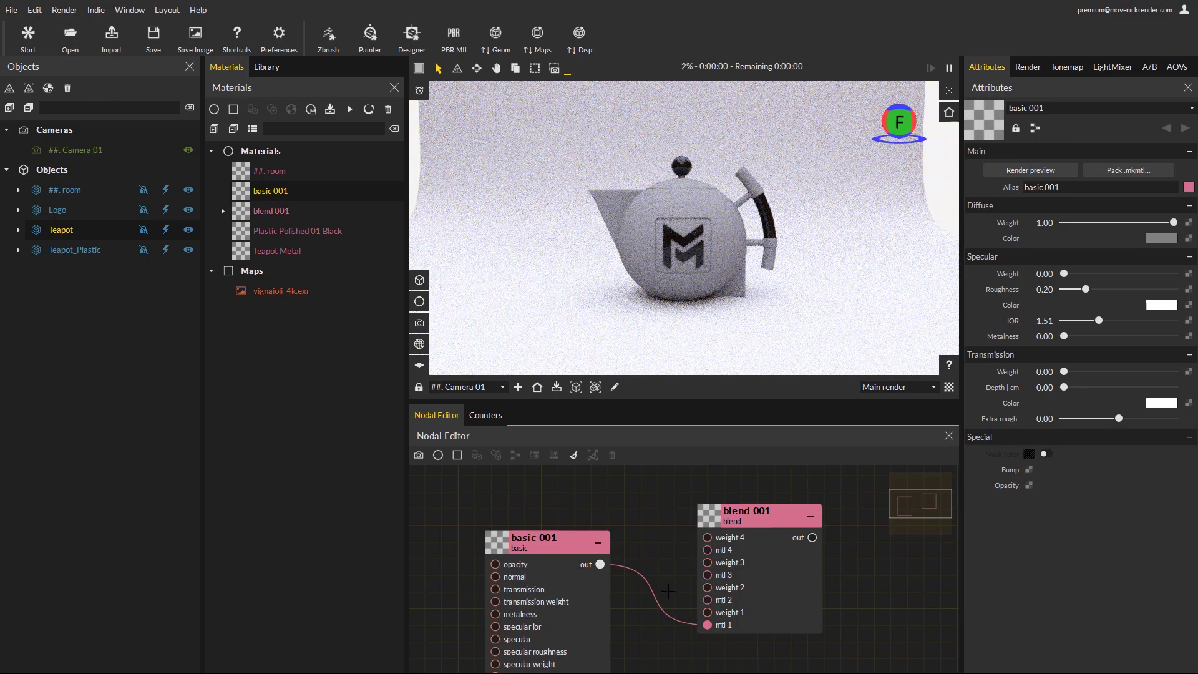
drag(569, 583, 564, 673)
click(437, 455)
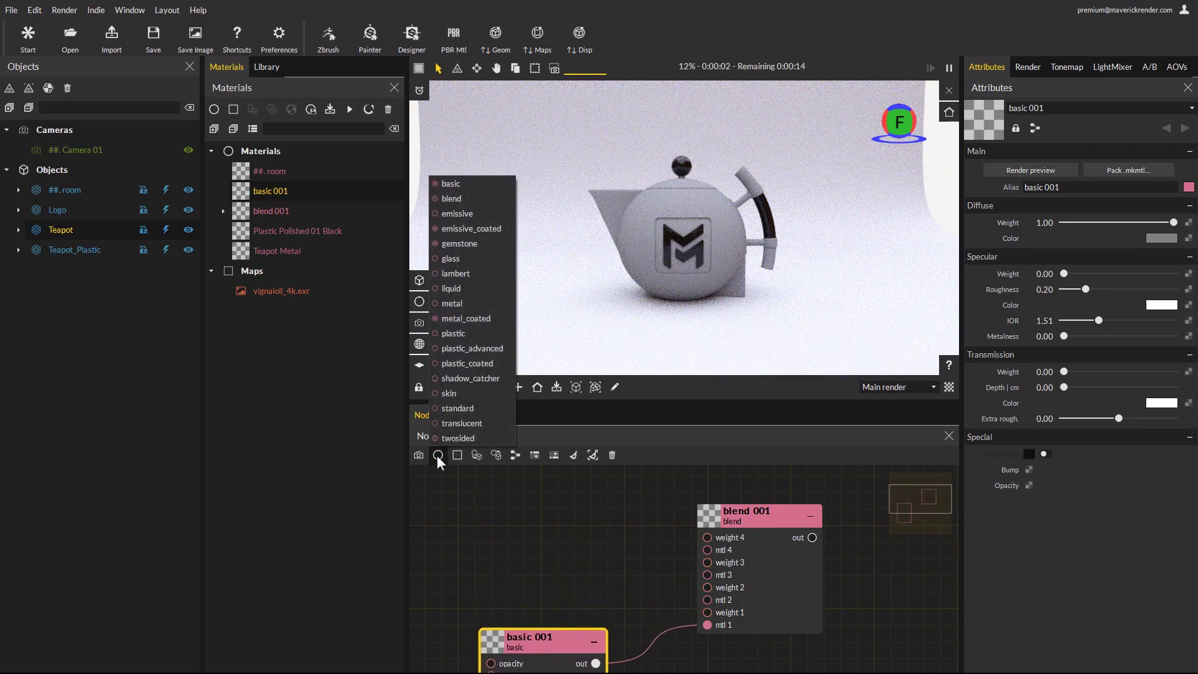
click(451, 185)
drag(540, 553, 707, 600)
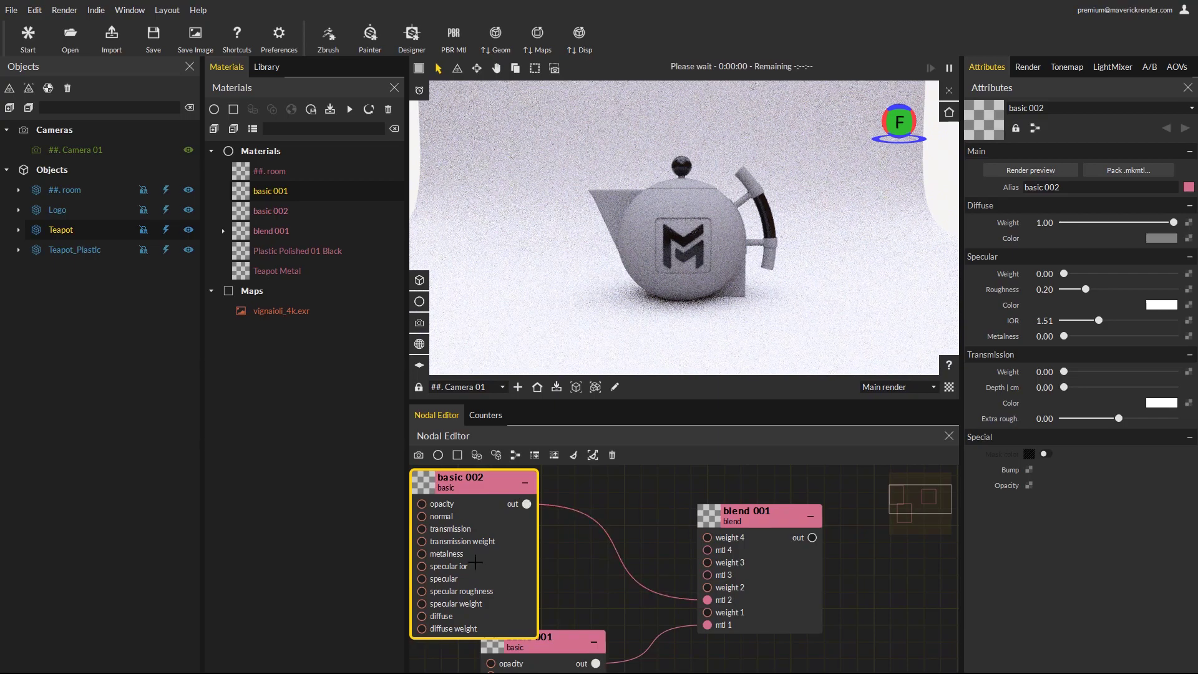
Create basic 003 and basic 004 and wire them into blend 001's mtl 3 and mtl 4
click(437, 455)
click(451, 184)
click(436, 455)
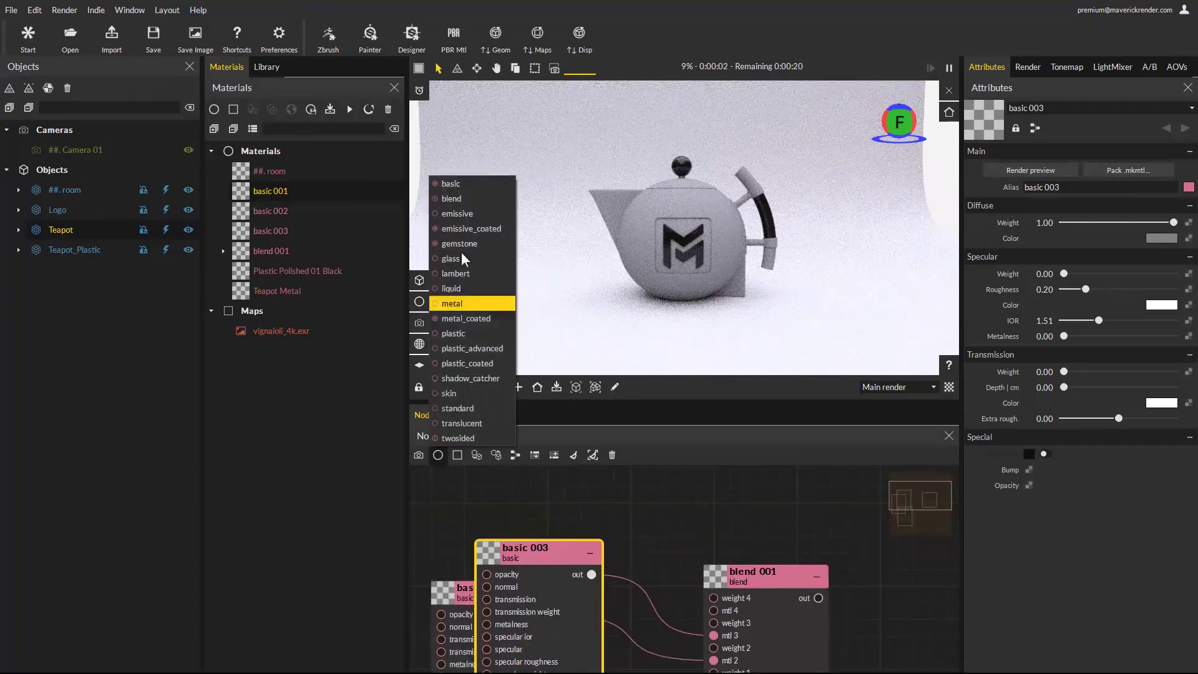
click(451, 184)
drag(603, 481, 713, 610)
middle_drag(667, 558, 672, 510)
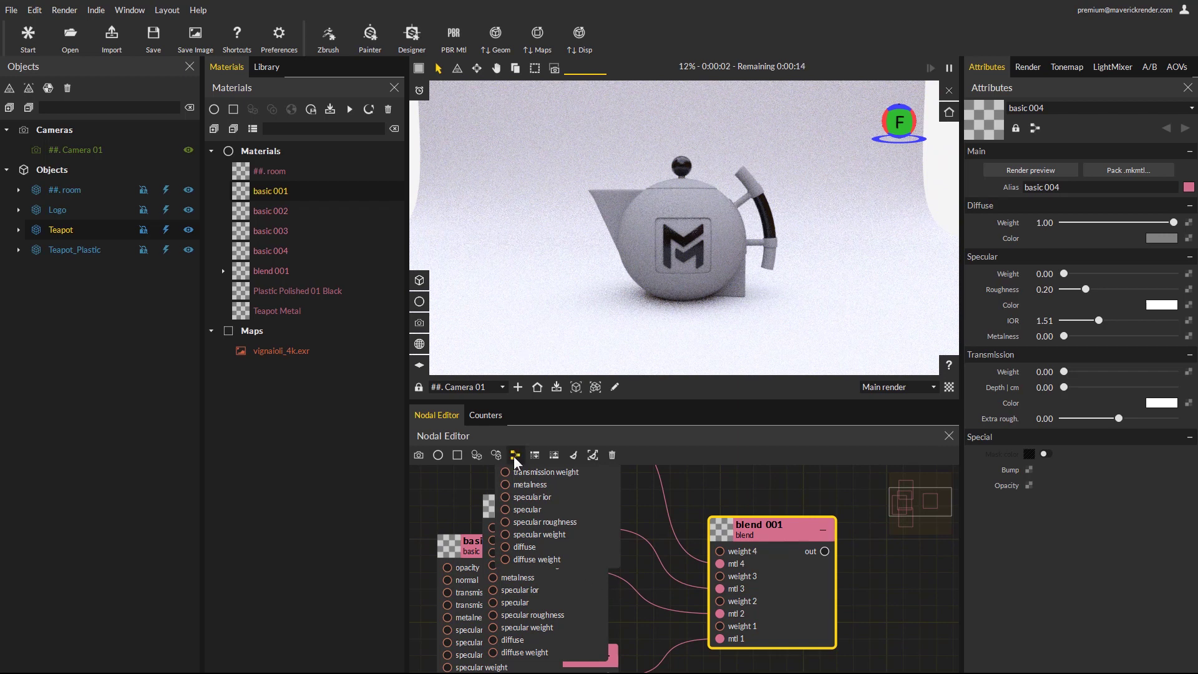
Collapse all nodes to headers and stack the basic nodes neatly beside blend 001
scroll(637, 590, down, 4)
middle_drag(645, 592, 648, 575)
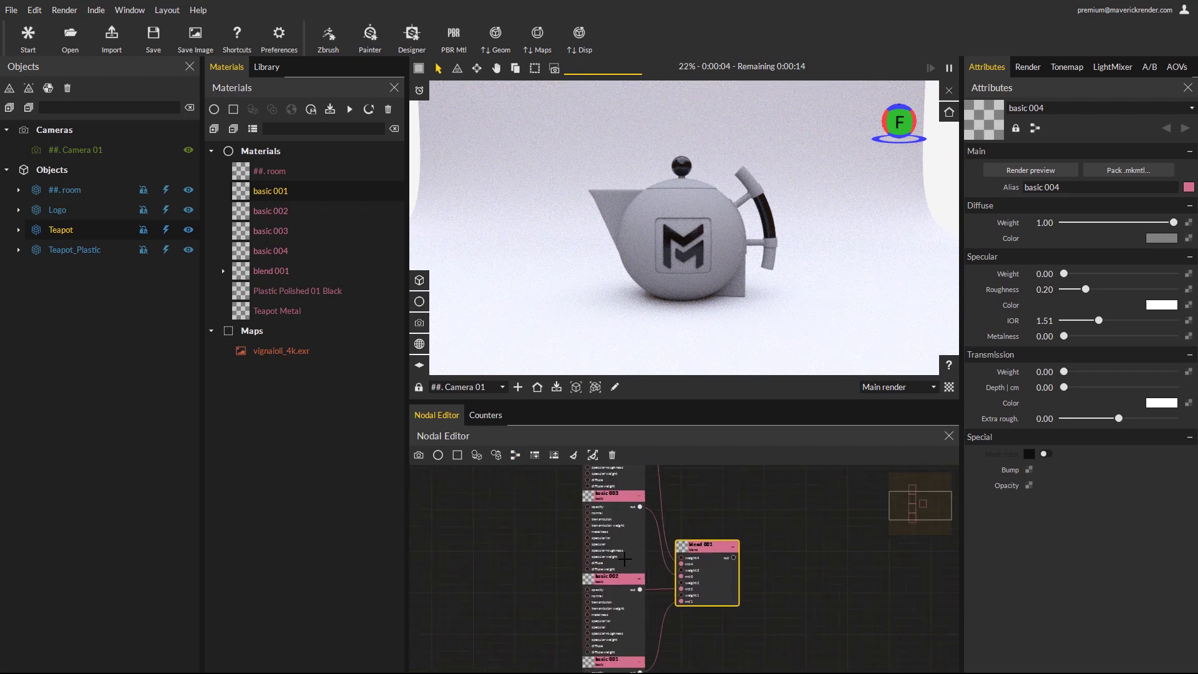
click(555, 457)
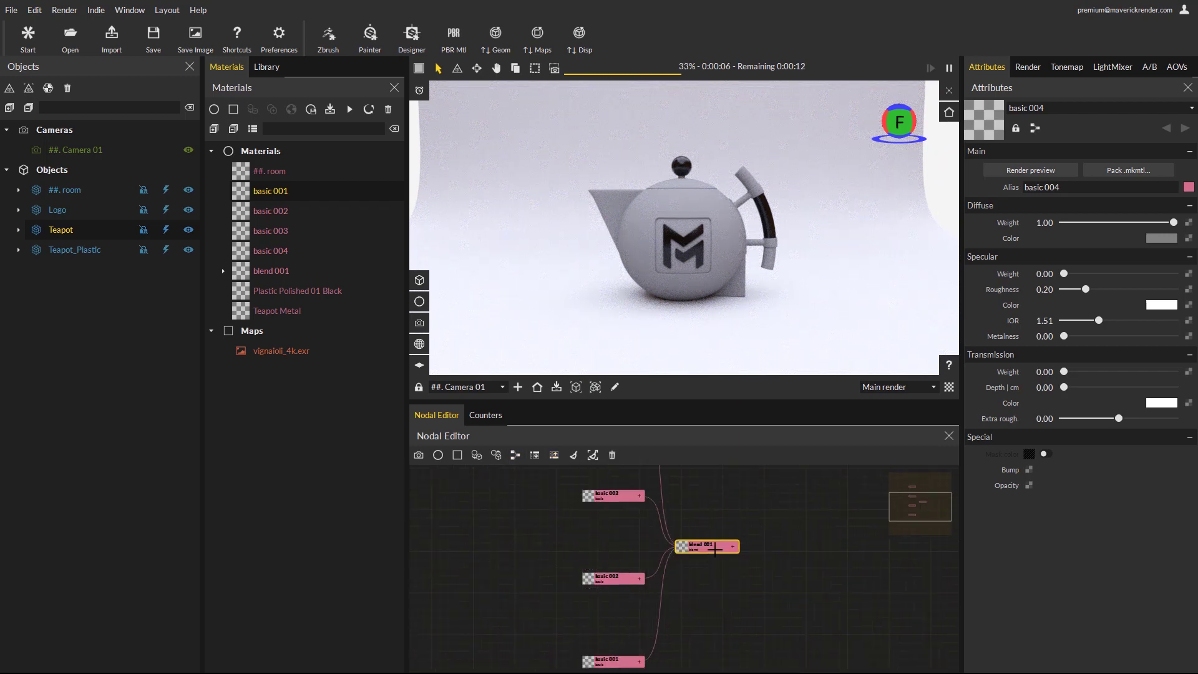
click(515, 455)
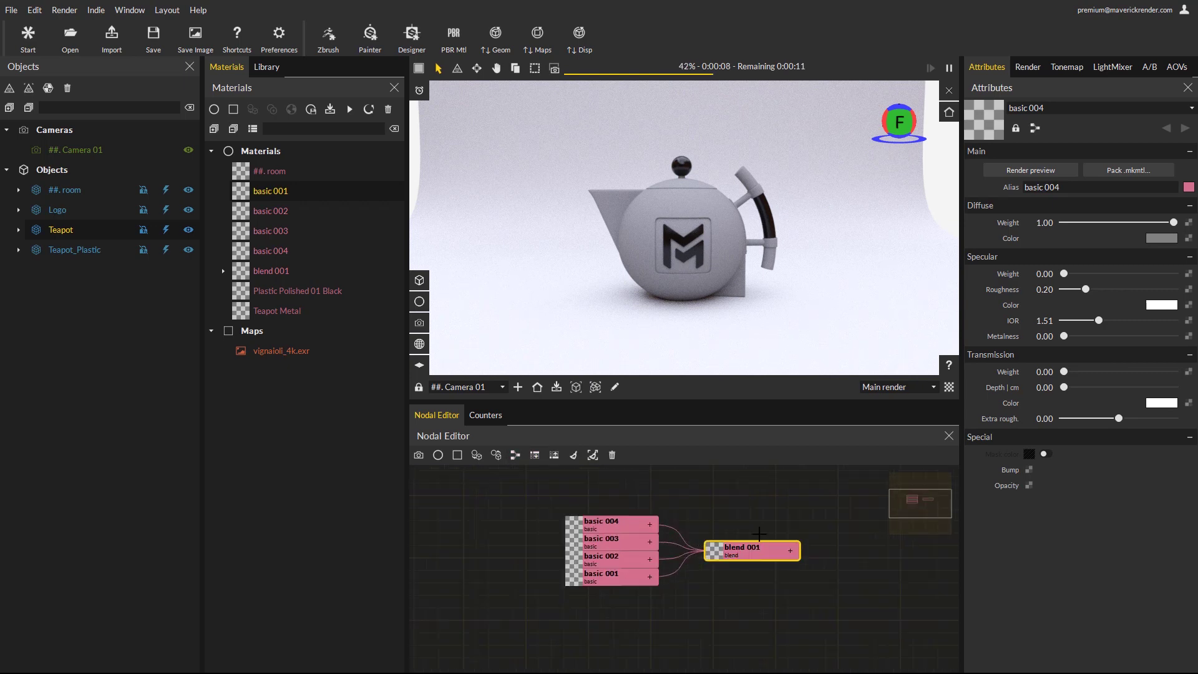
scroll(697, 568, up, 4)
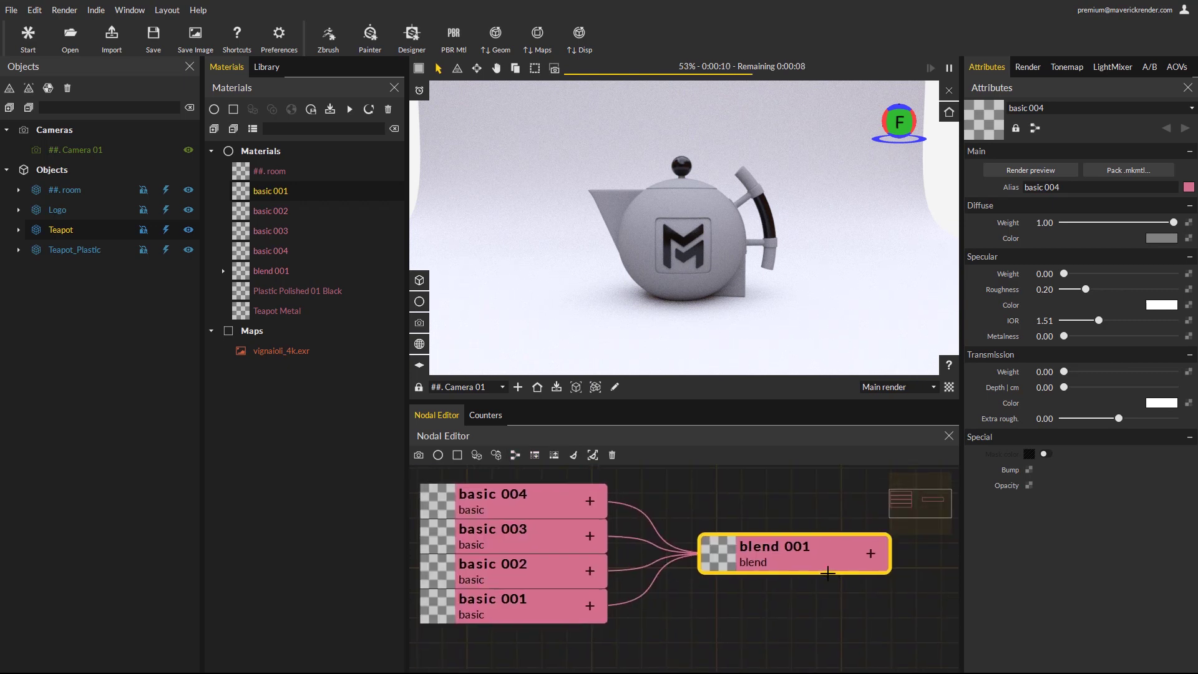
Give basic 001–004 their own stored diffuse colours, with basic 004 magenta
click(797, 558)
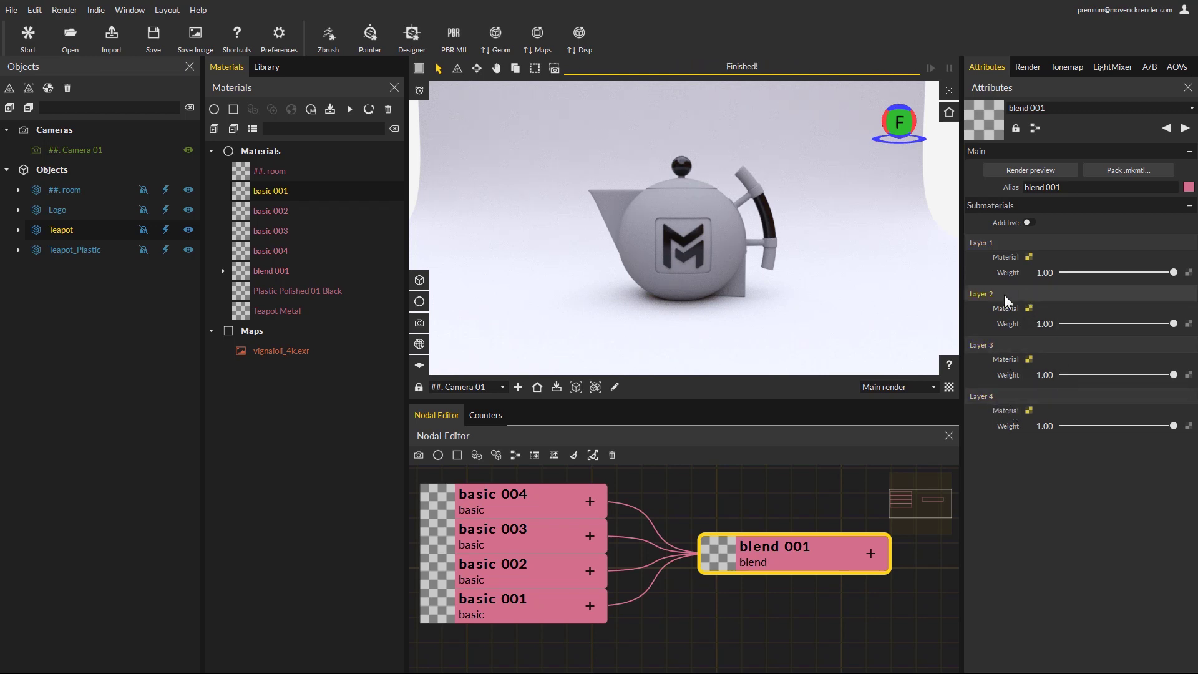
click(500, 610)
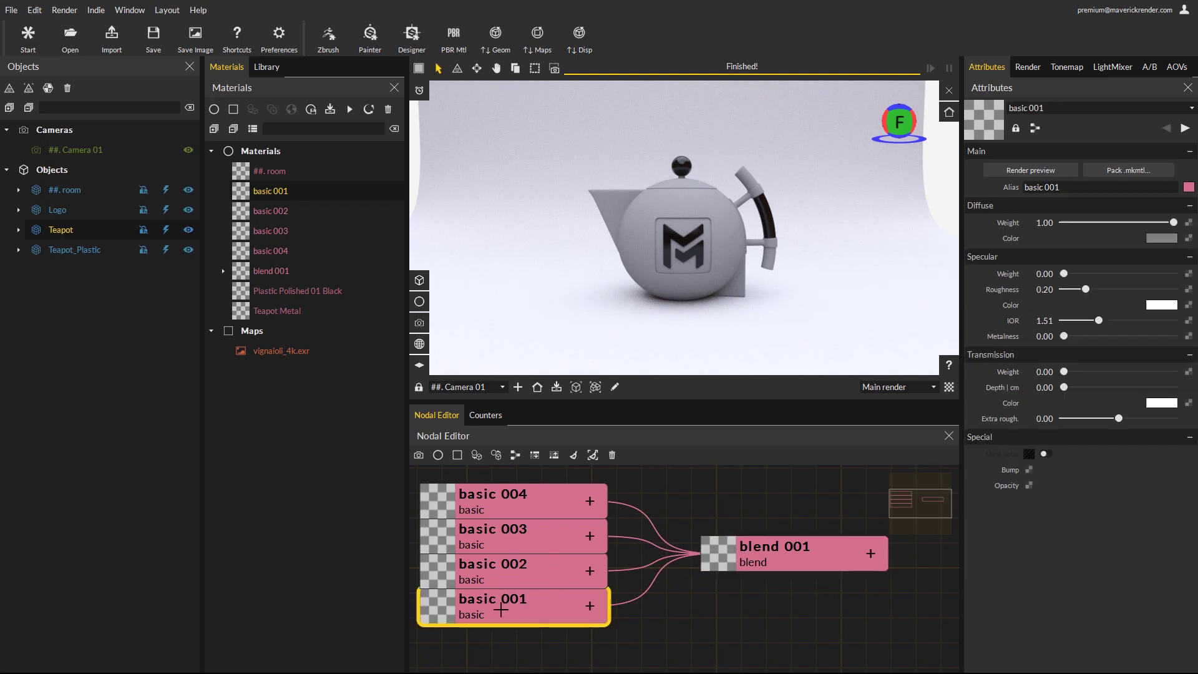
click(1162, 238)
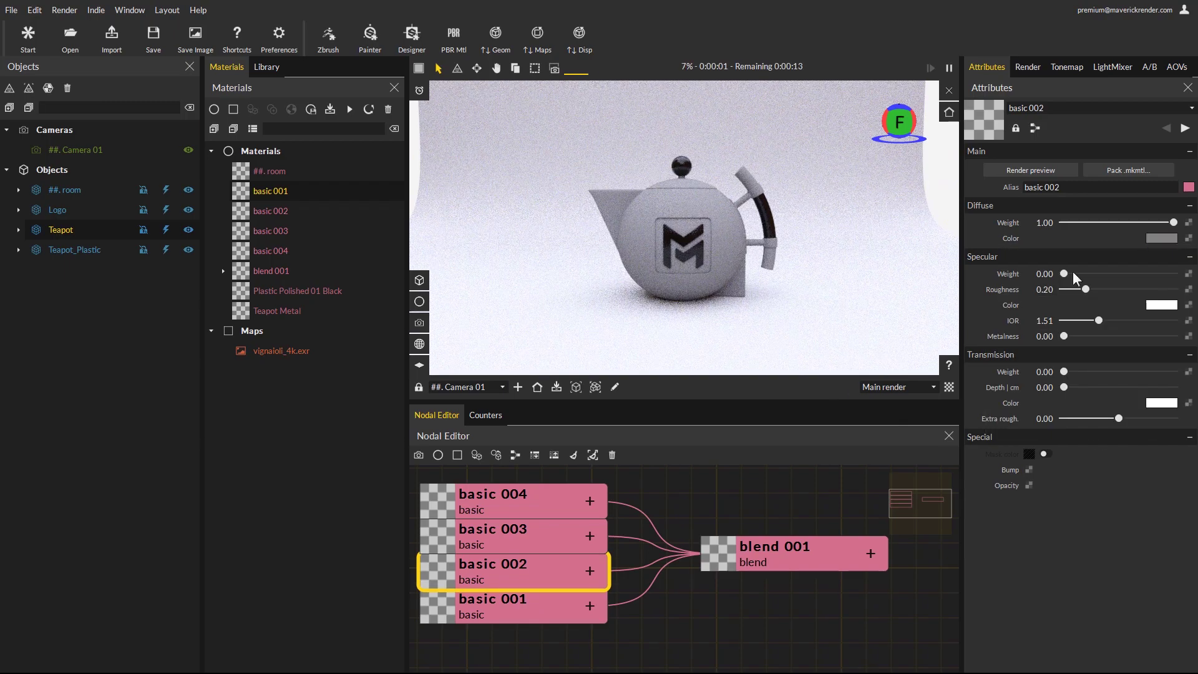
click(1162, 238)
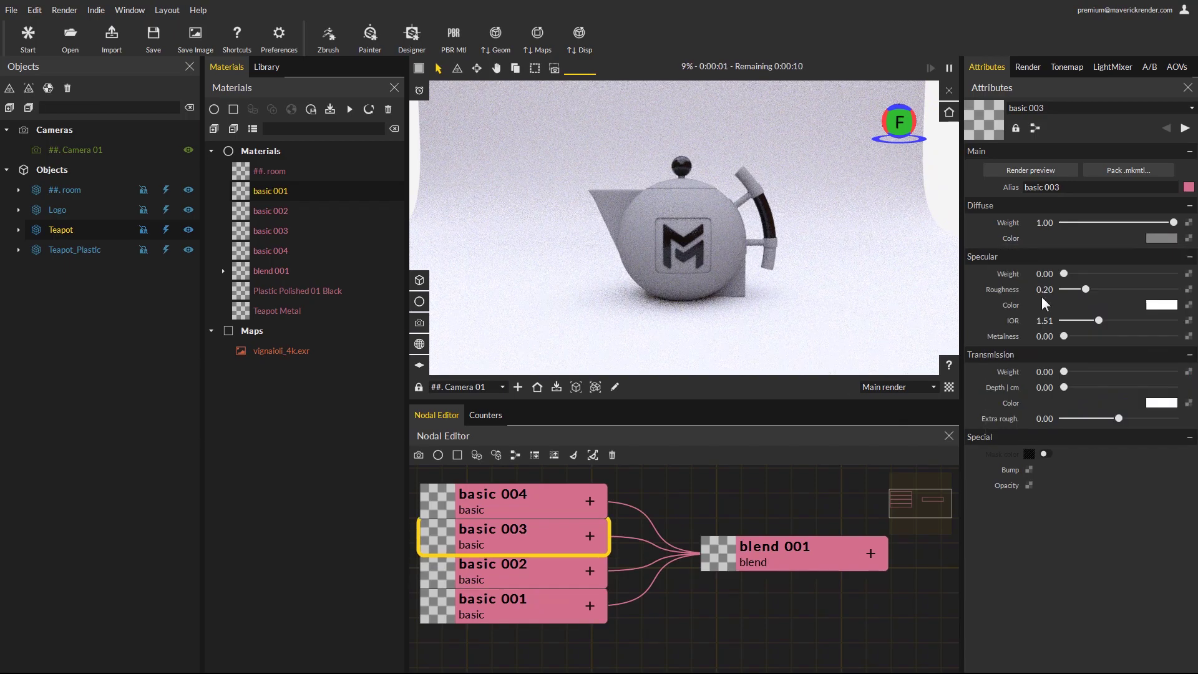
click(1162, 238)
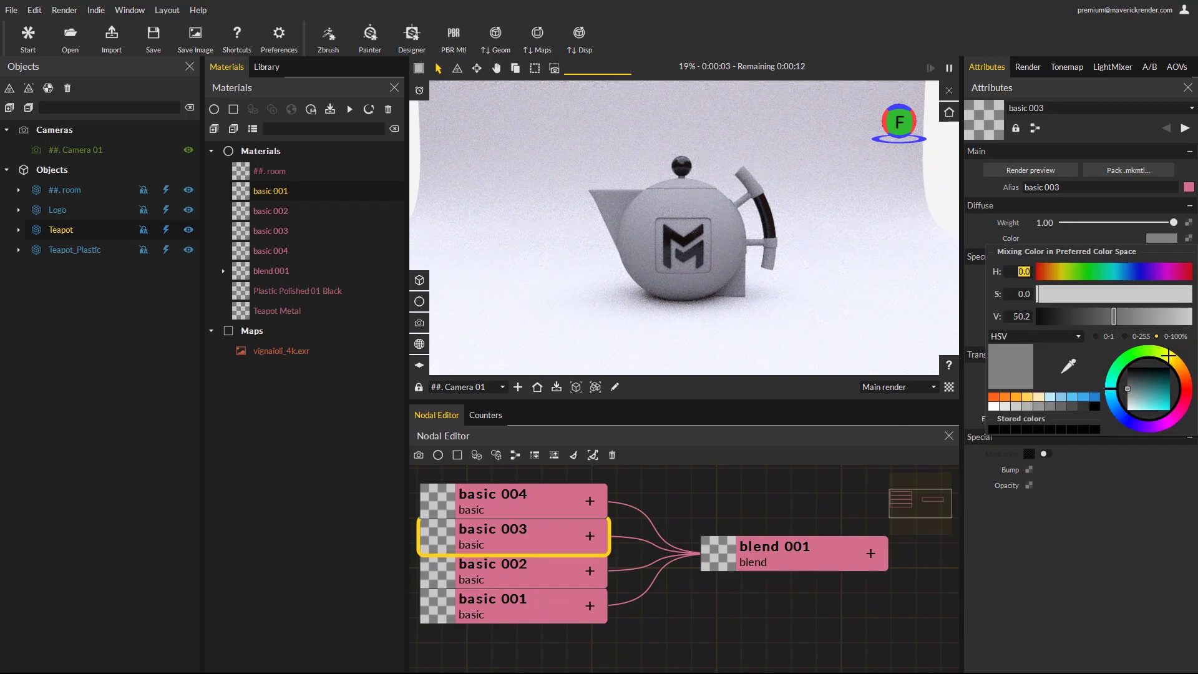
click(501, 499)
click(1161, 237)
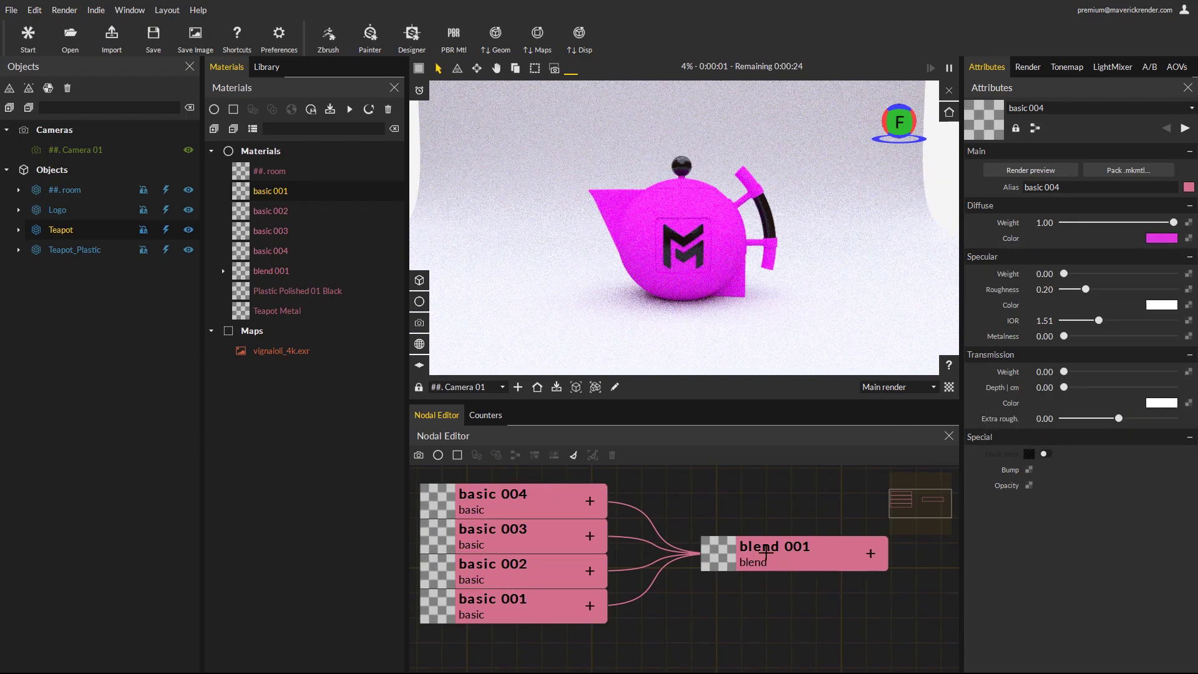
click(793, 550)
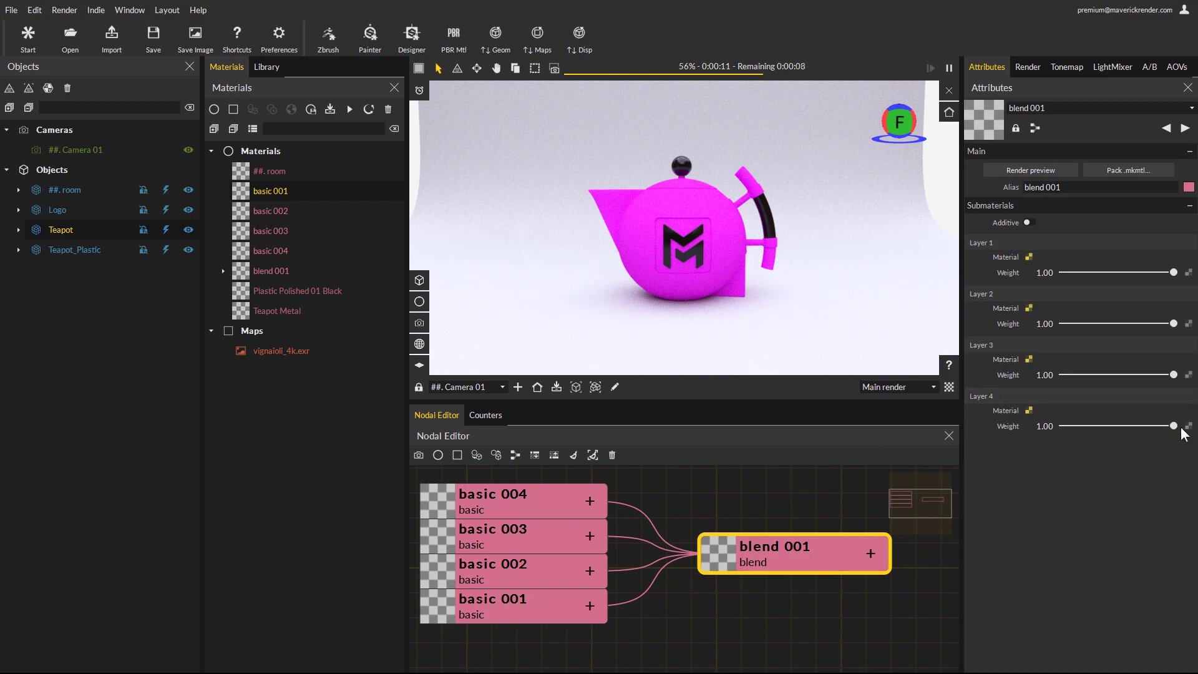
drag(1157, 430, 1064, 426)
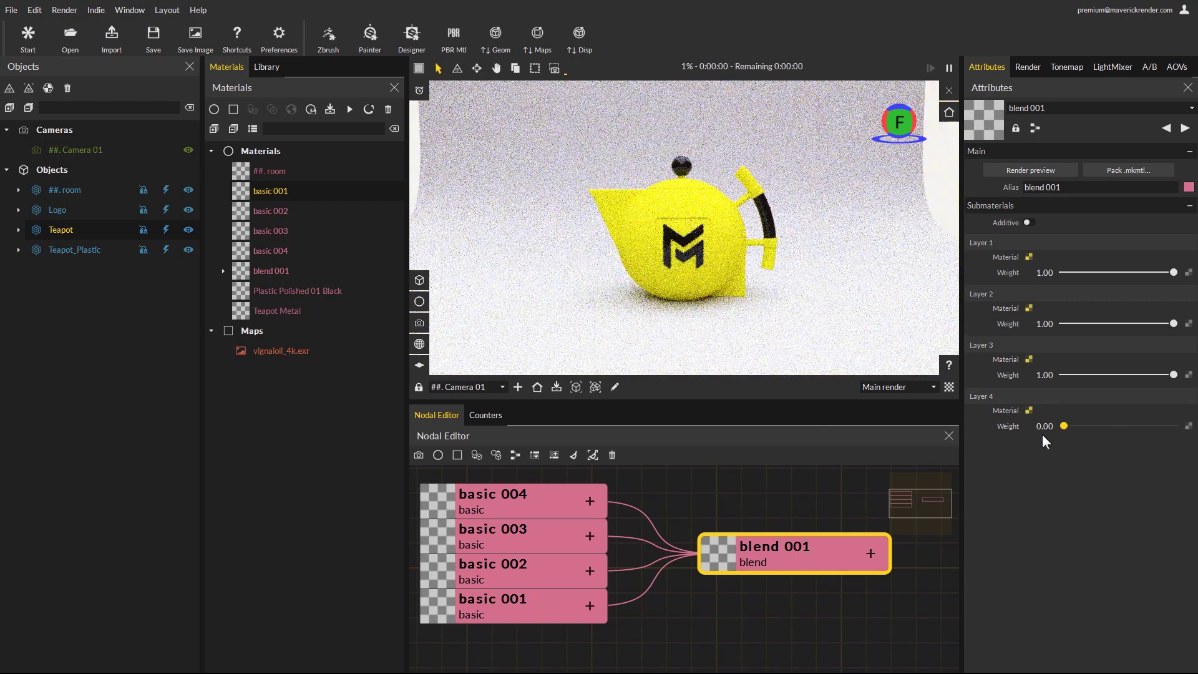
drag(1173, 375, 1063, 375)
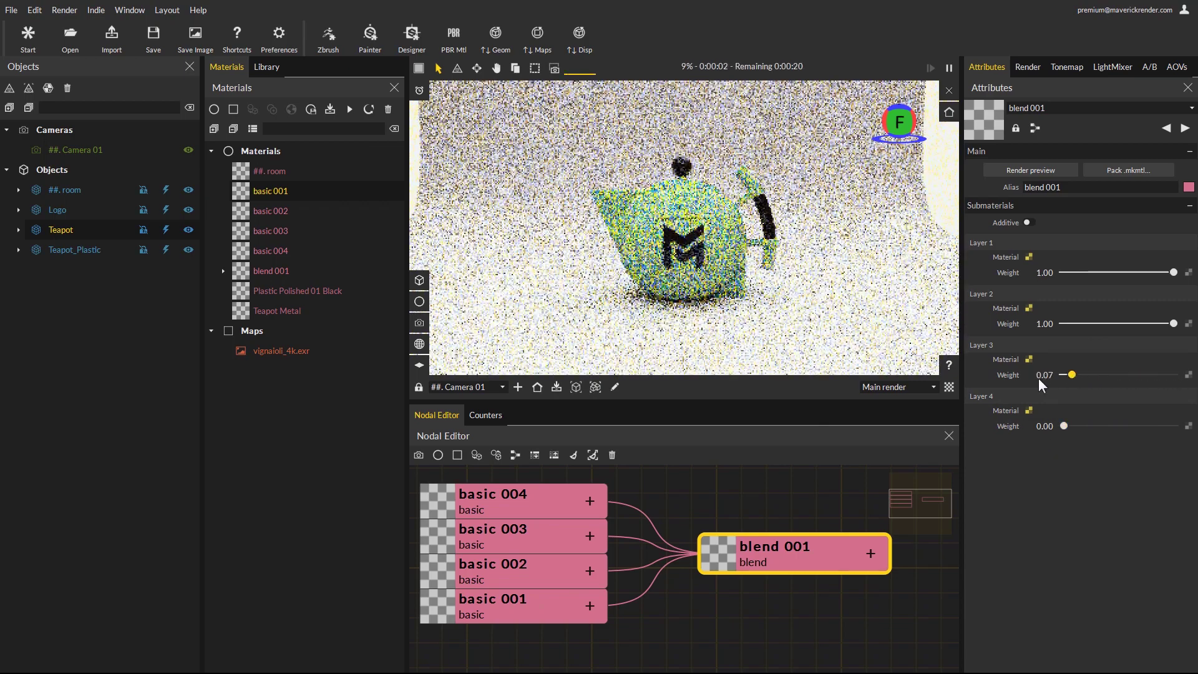
drag(1173, 323, 1071, 323)
click(1175, 323)
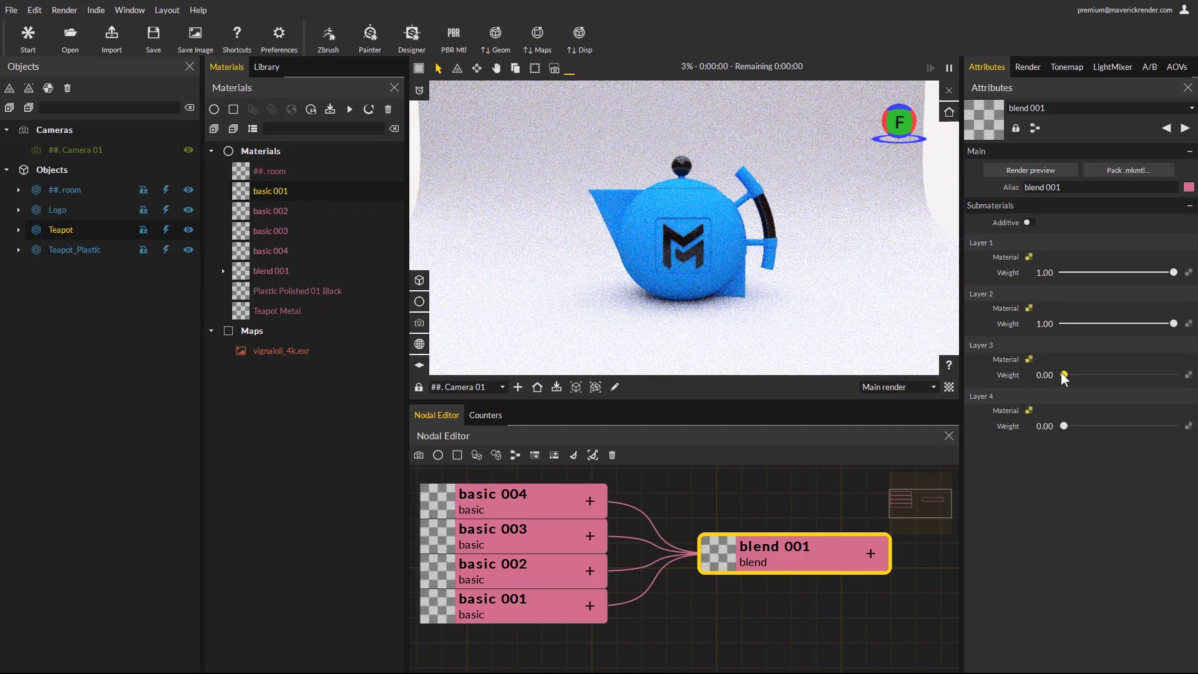
drag(1064, 375, 1173, 375)
click(1174, 426)
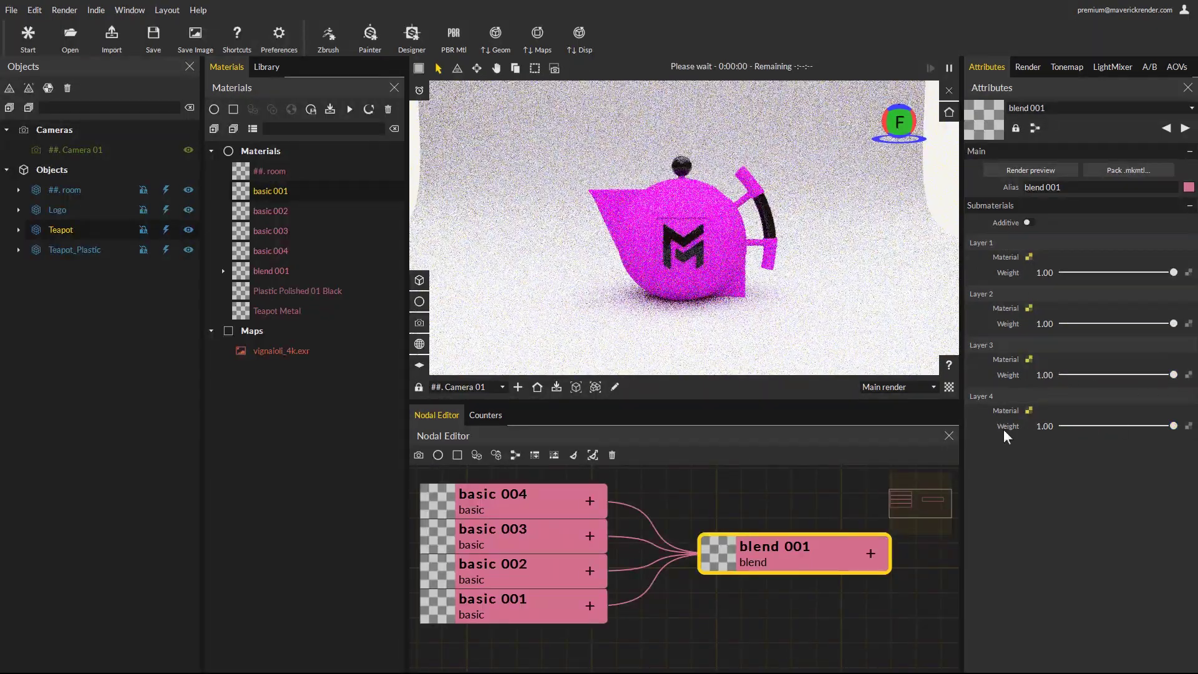
scroll(805, 521, down, 2)
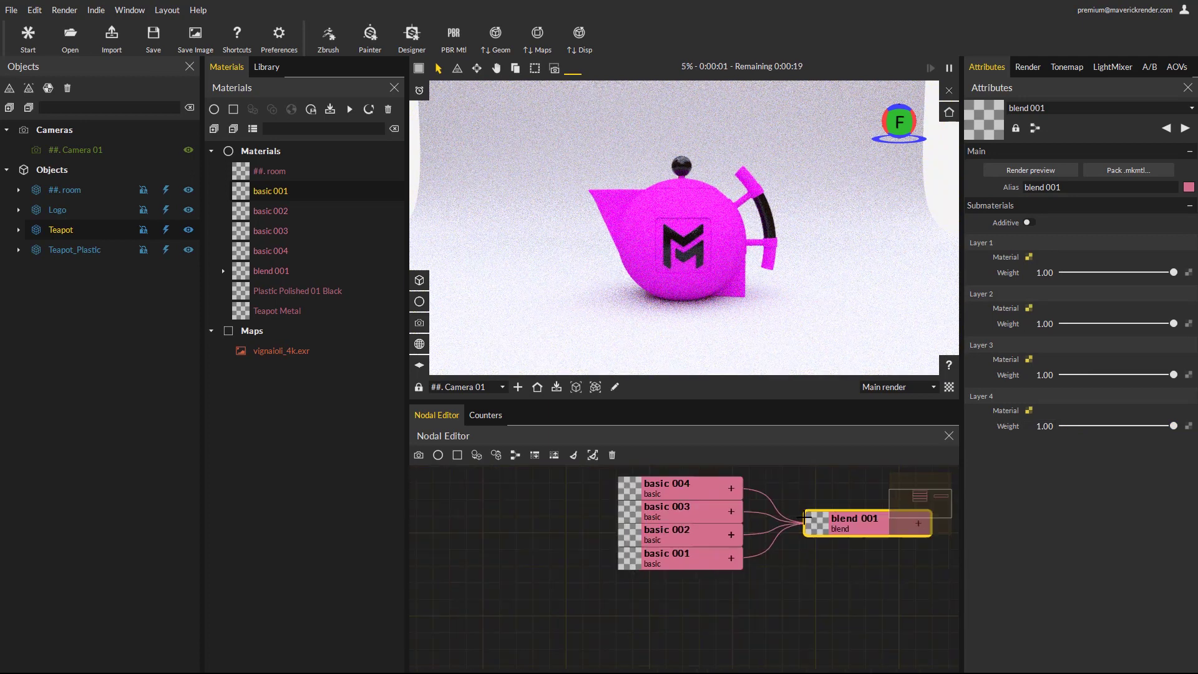
Add a checker 001 map and wire it into blend 001's weight 4 for yellow-magenta checks
click(853, 529)
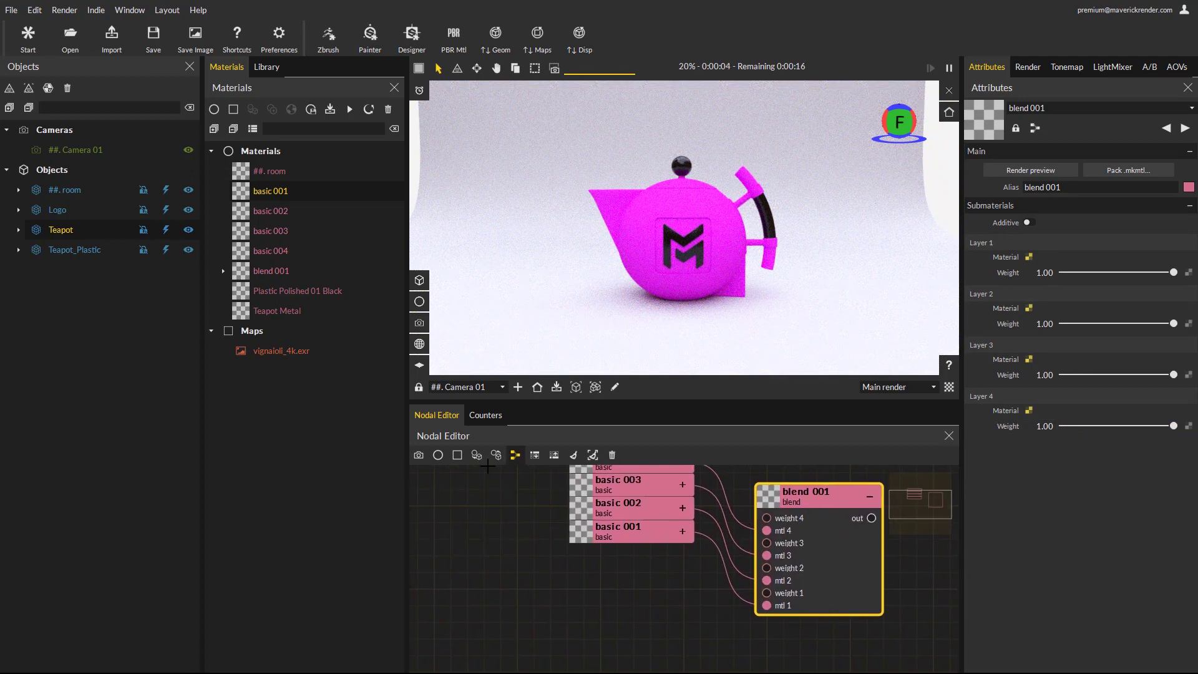
click(457, 455)
click(475, 79)
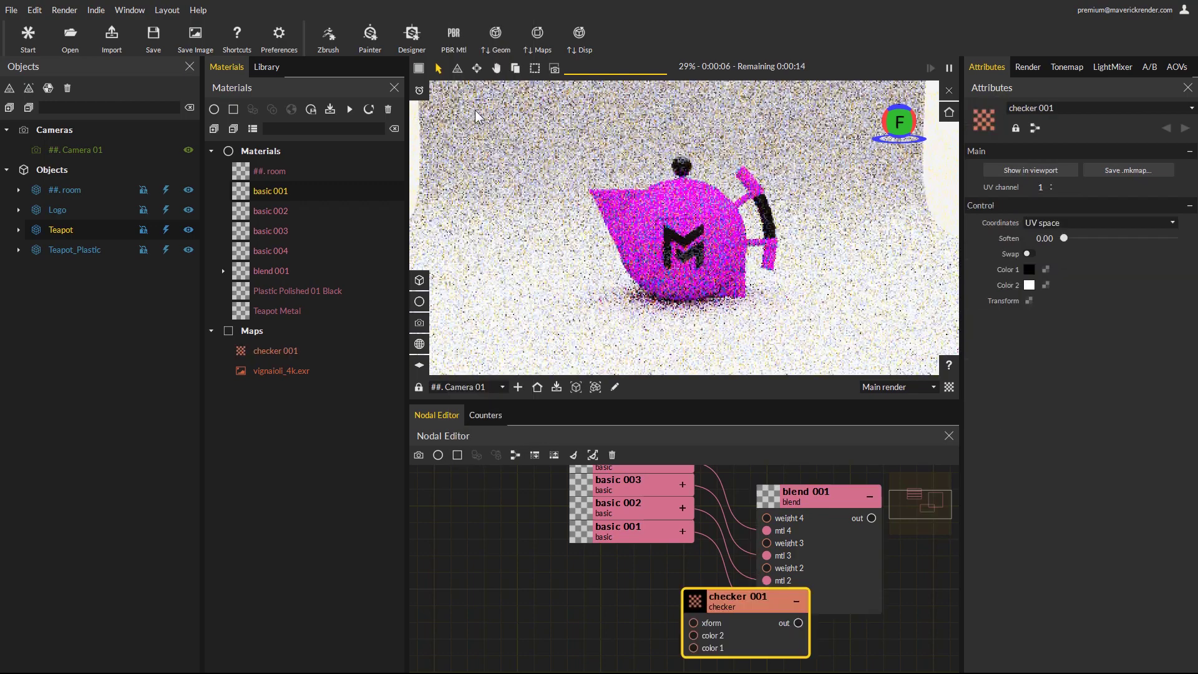
drag(690, 626, 522, 597)
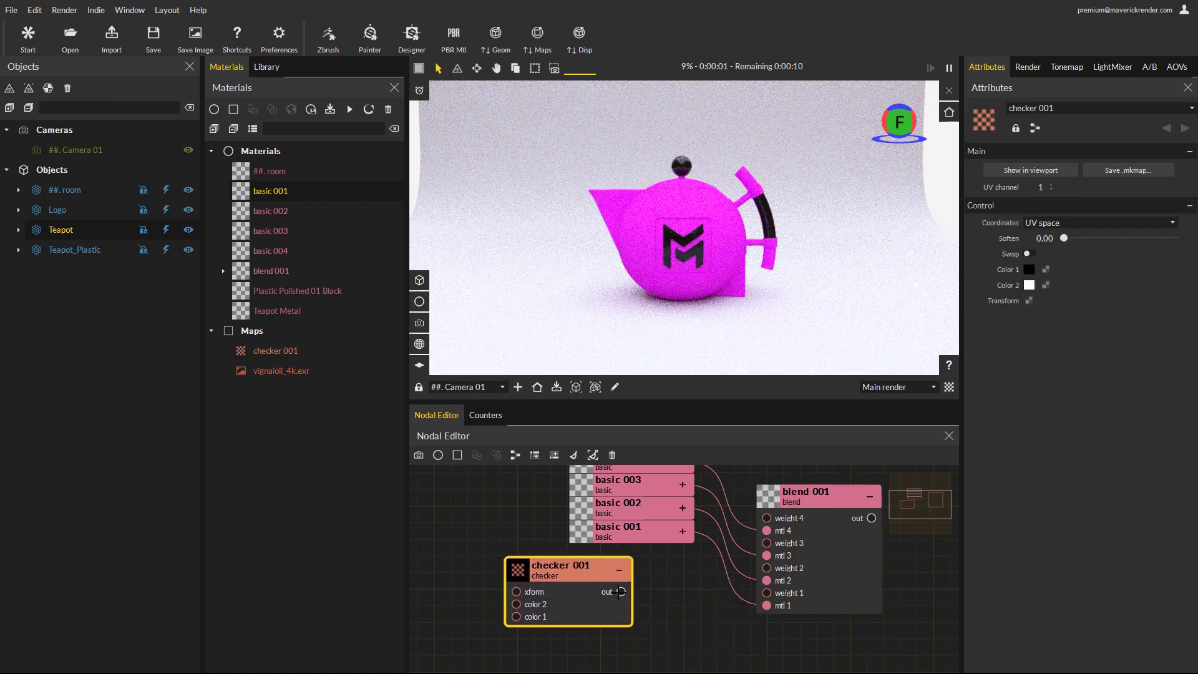
drag(620, 591, 767, 518)
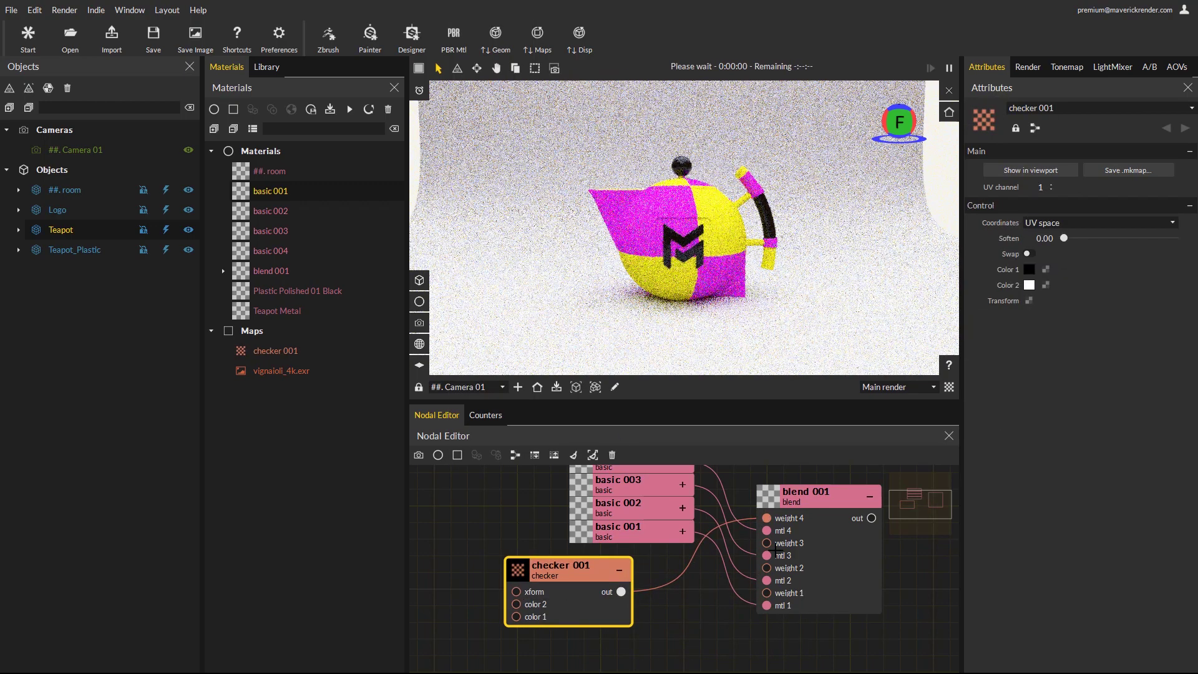
scroll(679, 247, up, 5)
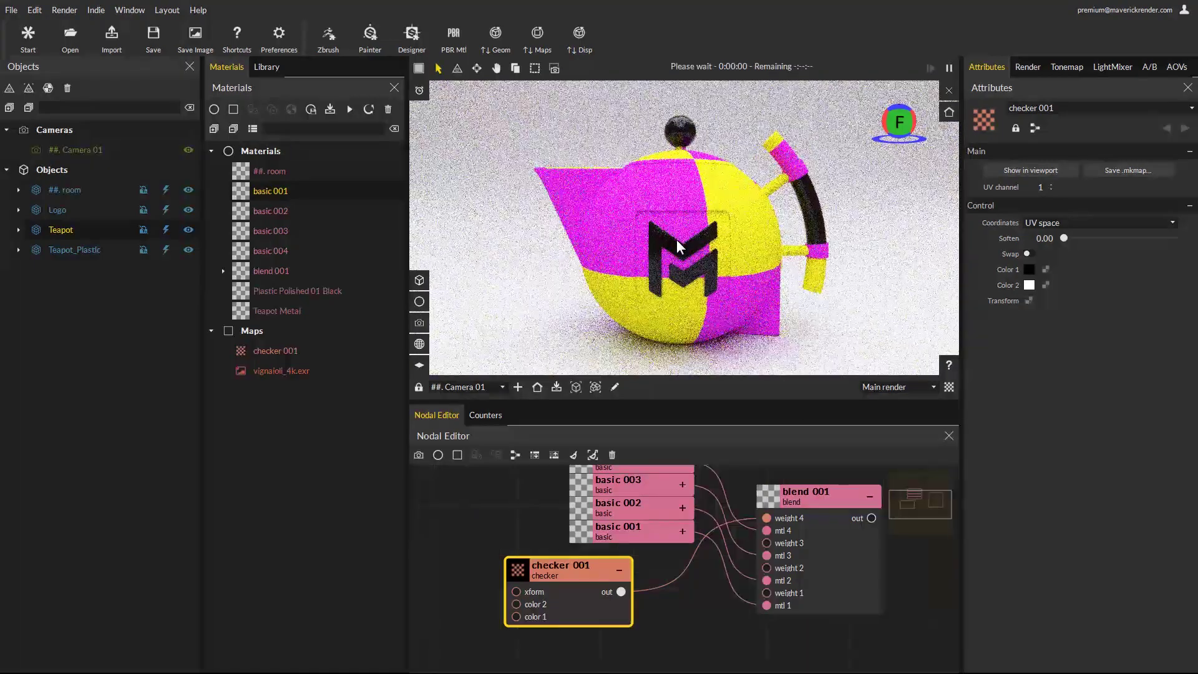
scroll(679, 246, up, 2)
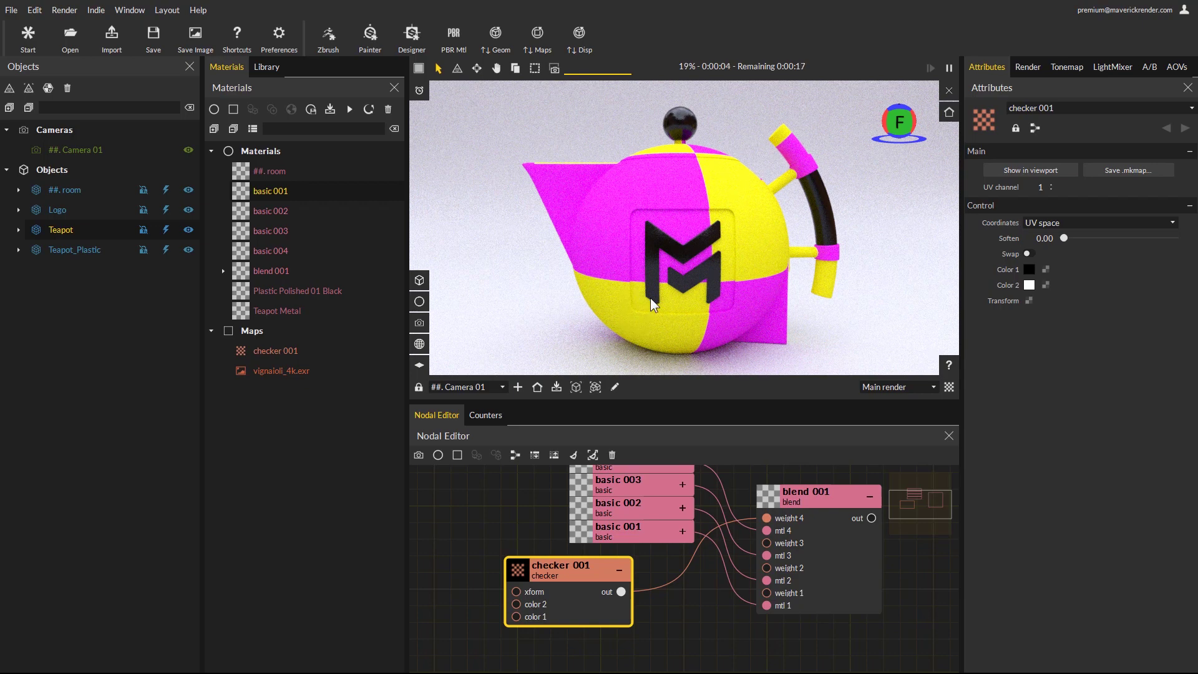
click(686, 509)
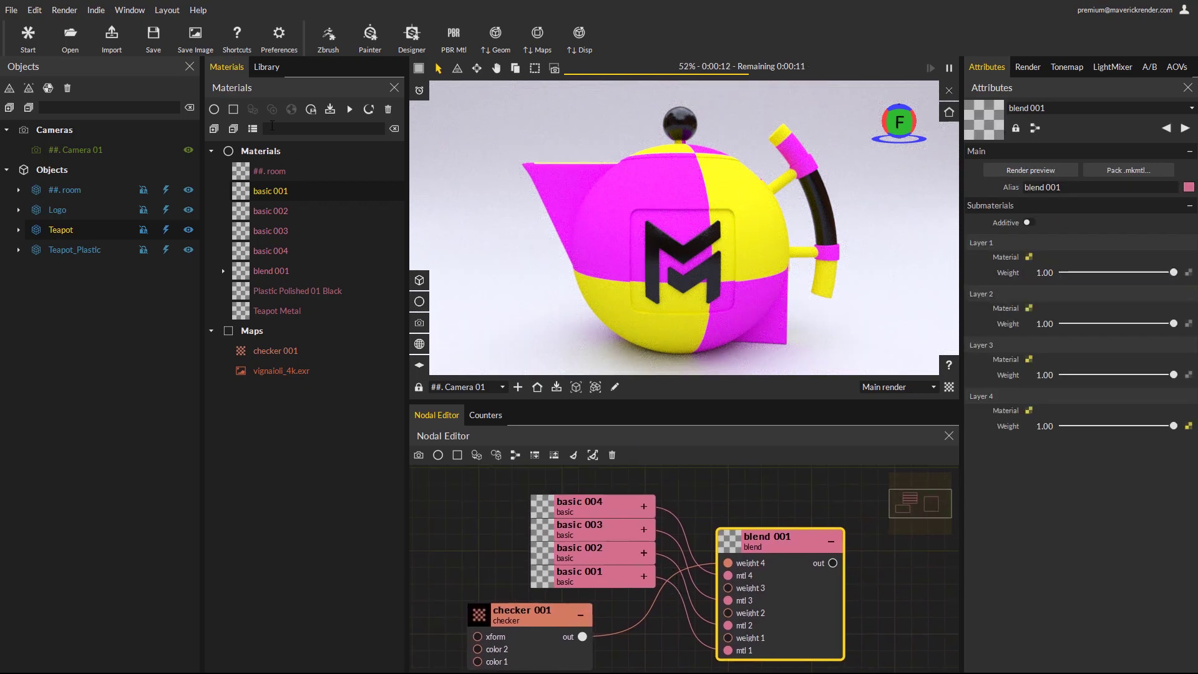
Clear the node graph, apply a new emissive 001 to the teapot, and set emission intensity to 12.32
click(573, 455)
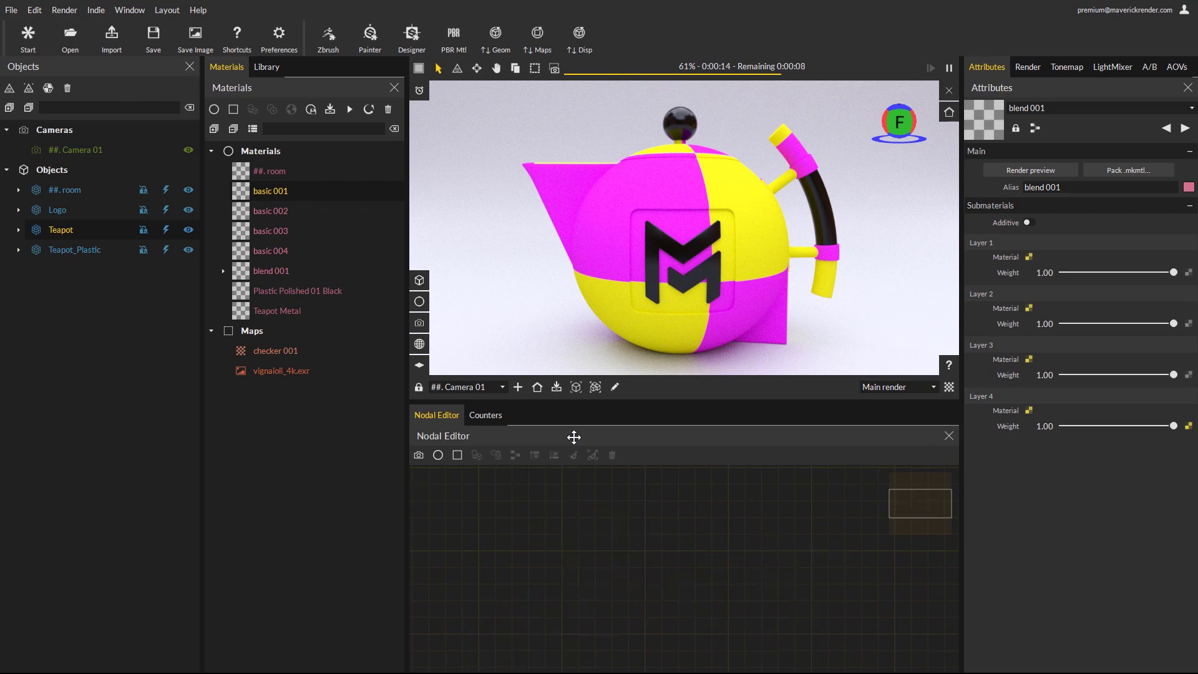
click(213, 110)
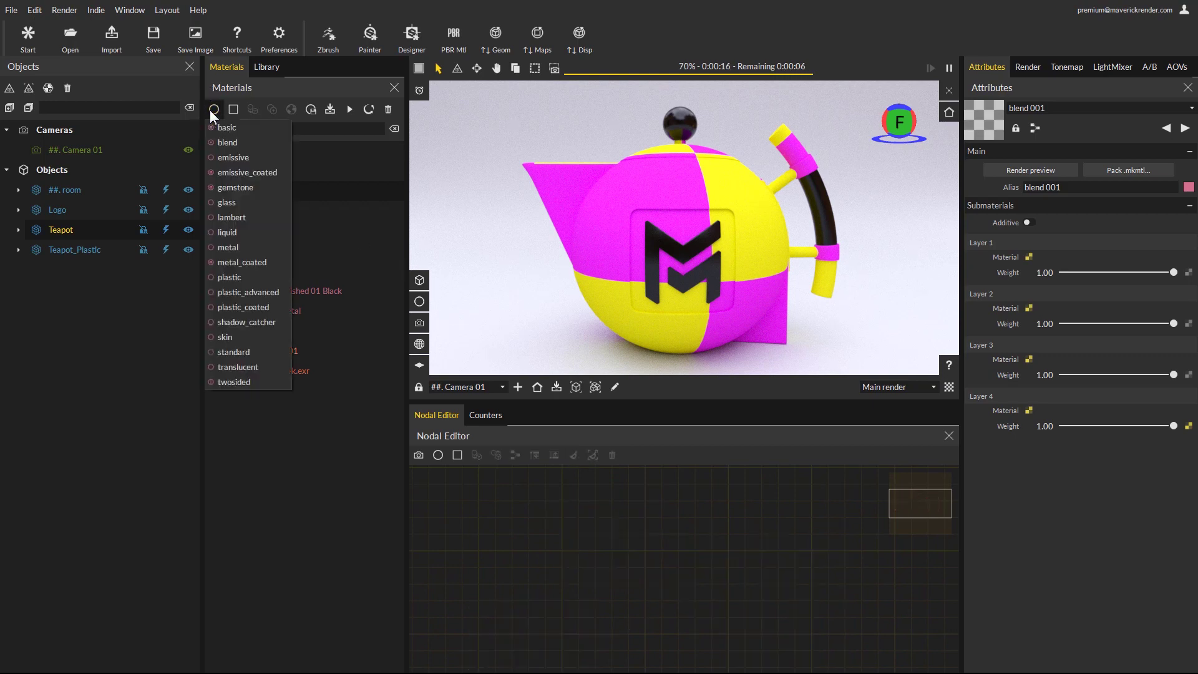
click(232, 158)
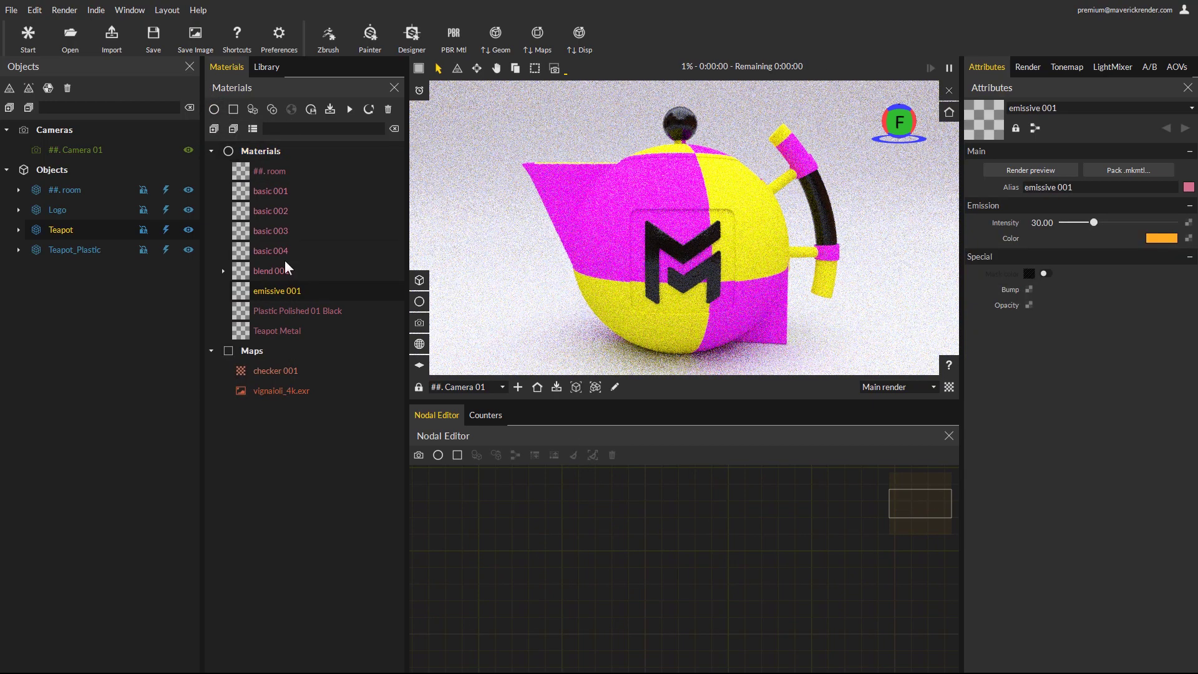
drag(282, 290, 690, 184)
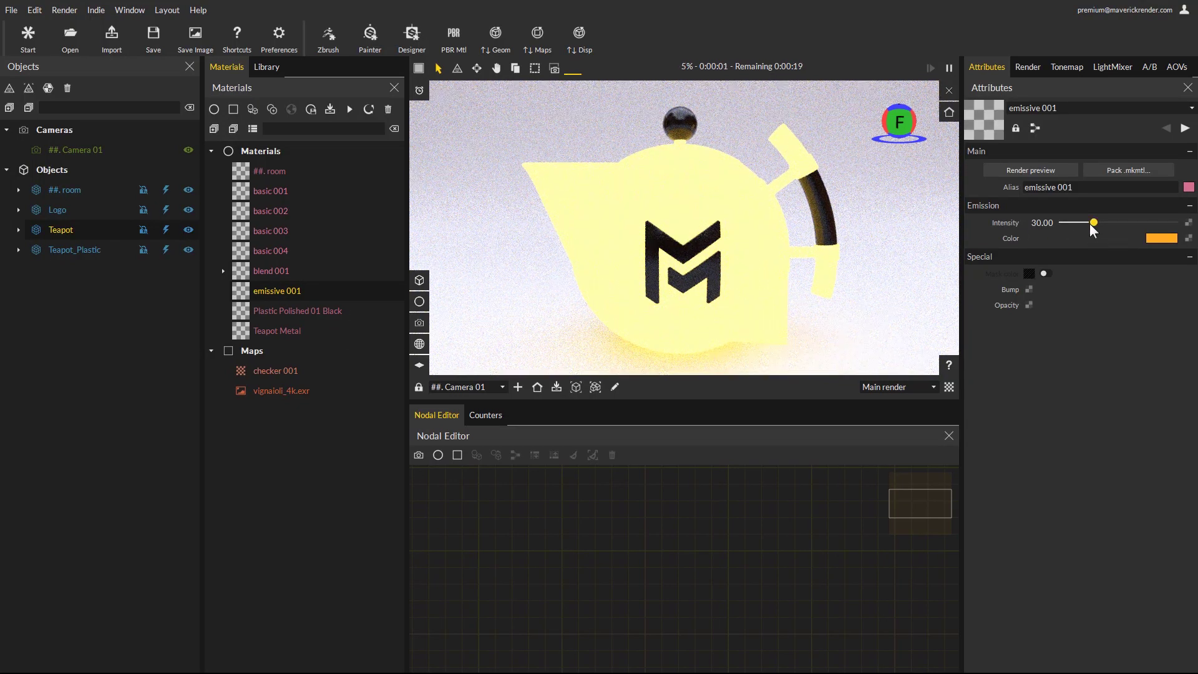
drag(1093, 222, 1085, 224)
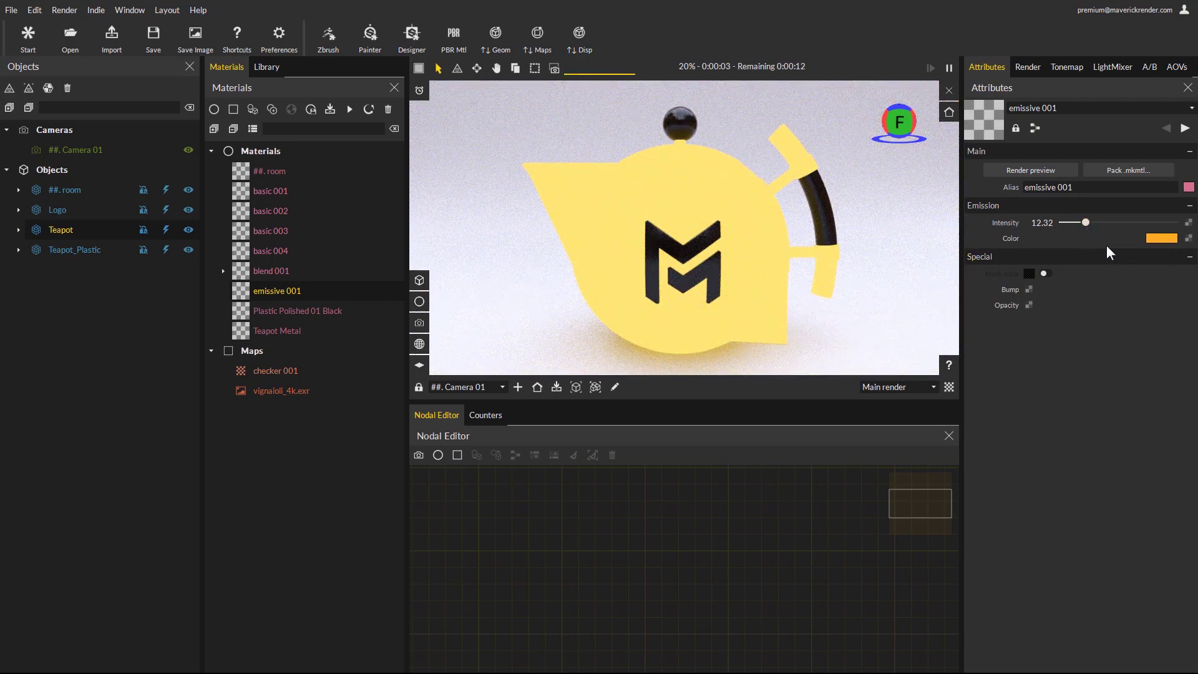
click(214, 109)
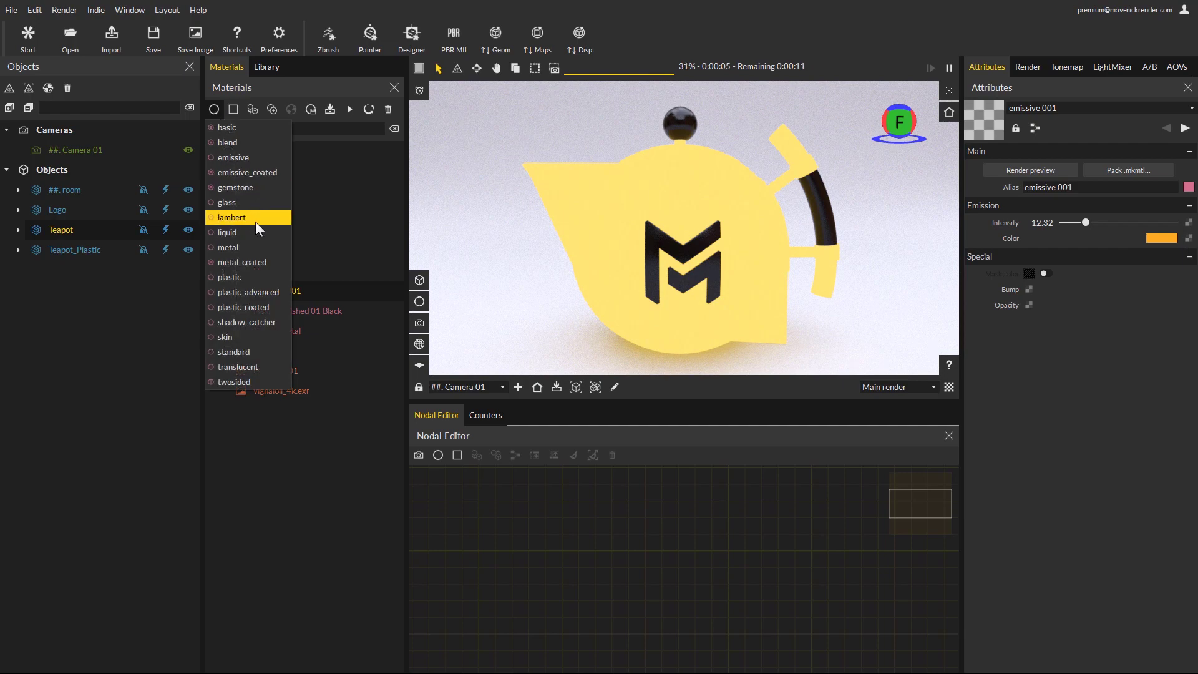
Apply a new emissive_coated 001 material to the teapot with emission intensity 4.21
click(253, 172)
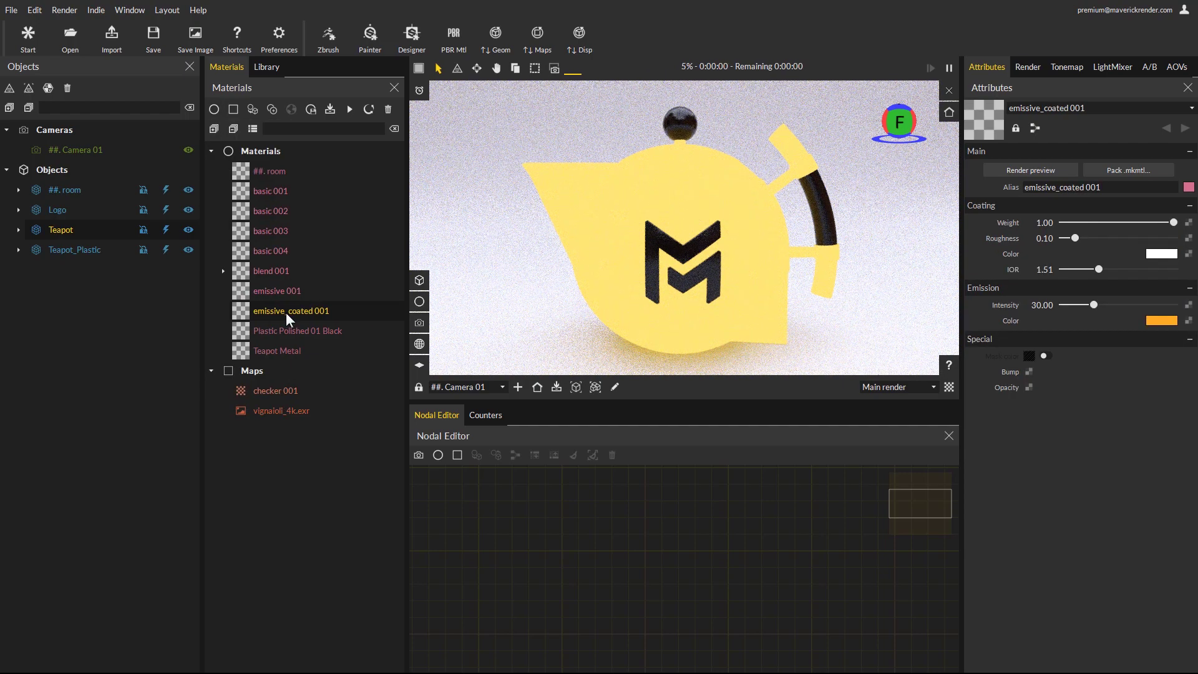
drag(286, 312, 683, 189)
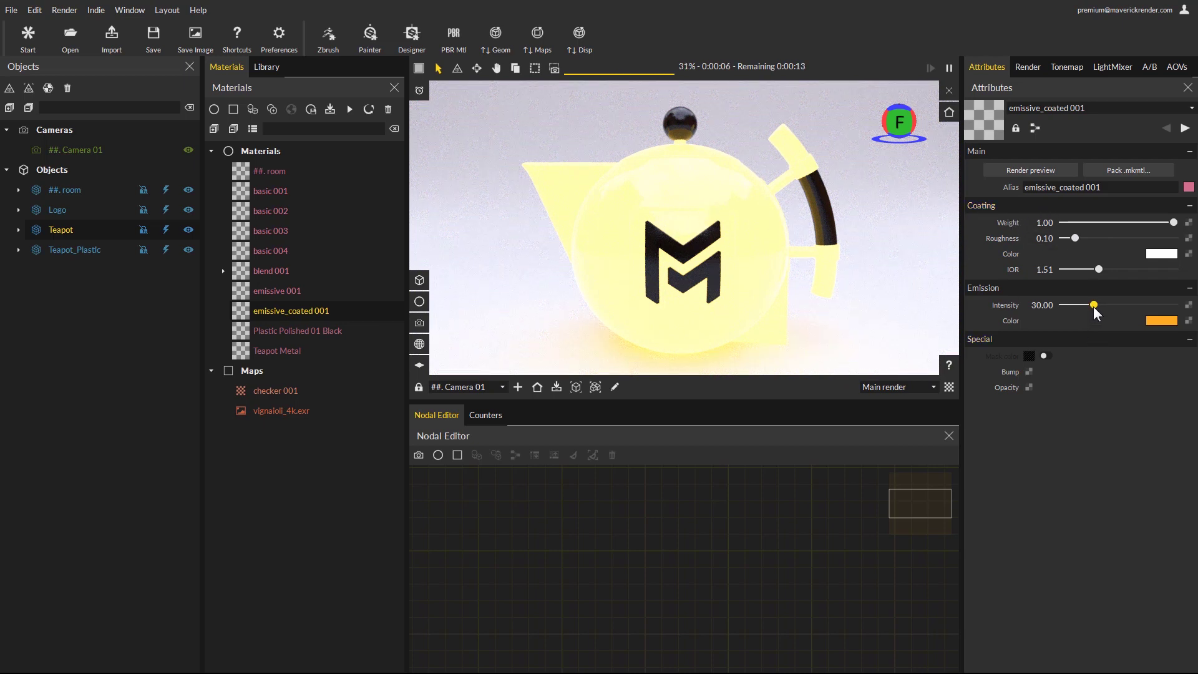
drag(1093, 306, 1075, 301)
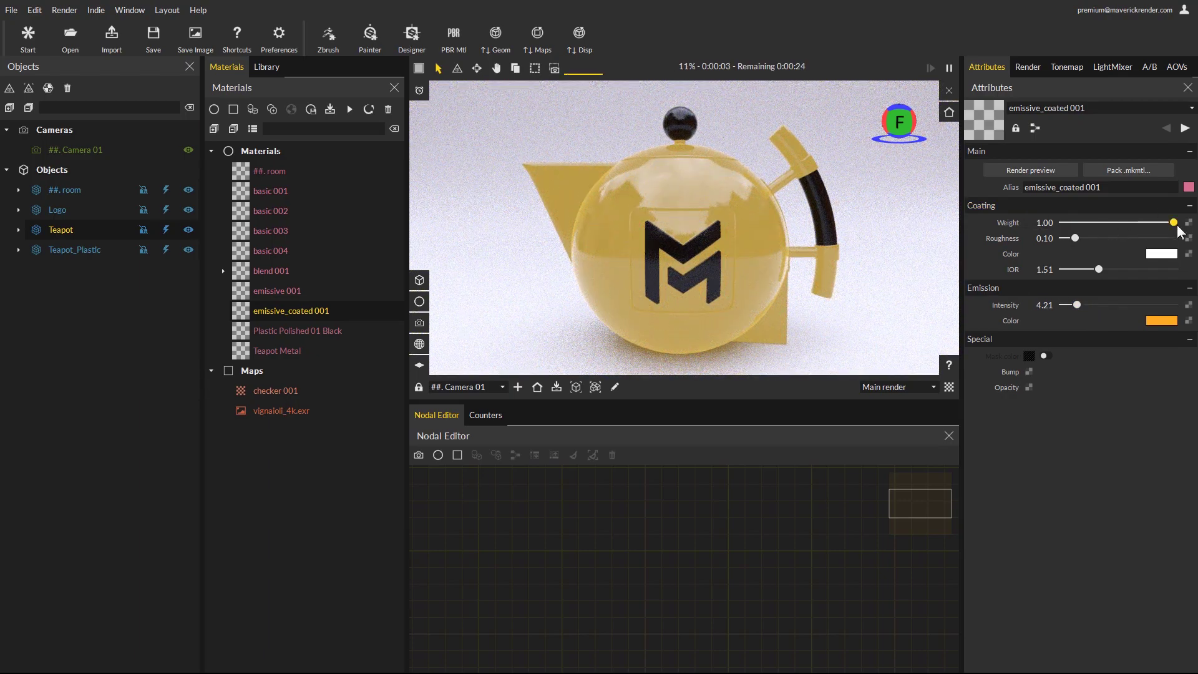
Try coating weight 0.13 and a higher IOR, undoing both to keep 1.00 and 1.51
drag(1173, 223, 1075, 234)
key(ctrl+z)
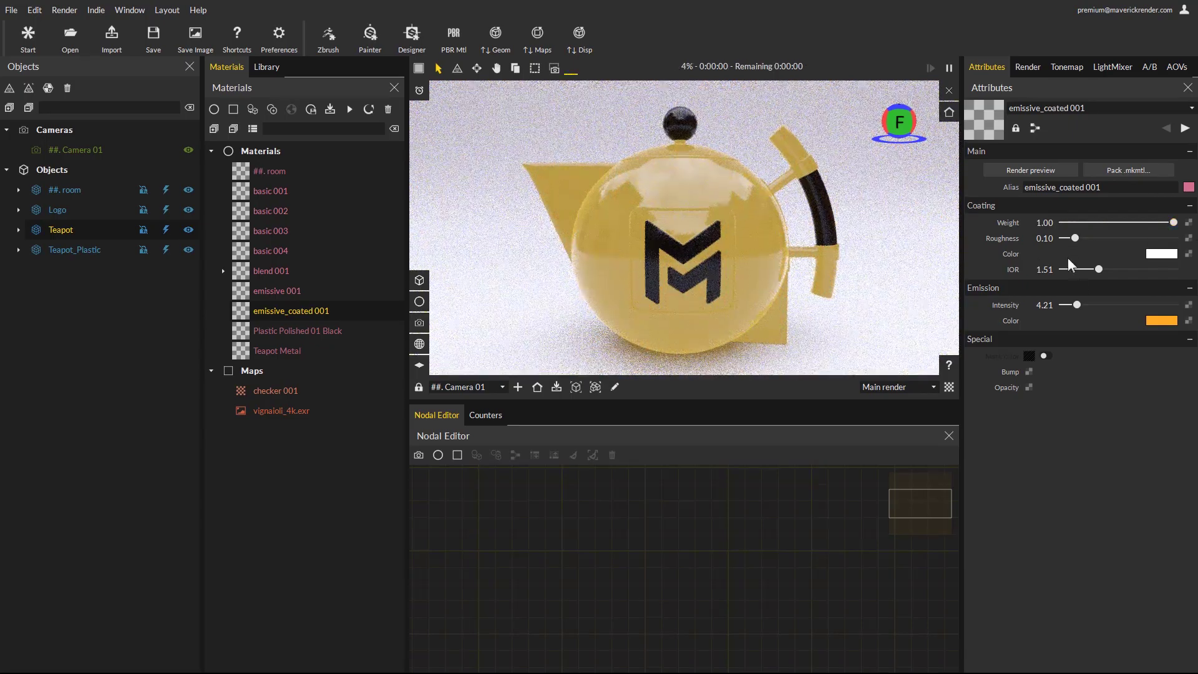
mouse_move(1098, 270)
mouse_down()
mouse_move(1128, 273)
mouse_move(1095, 271)
mouse_move(1109, 273)
mouse_up()
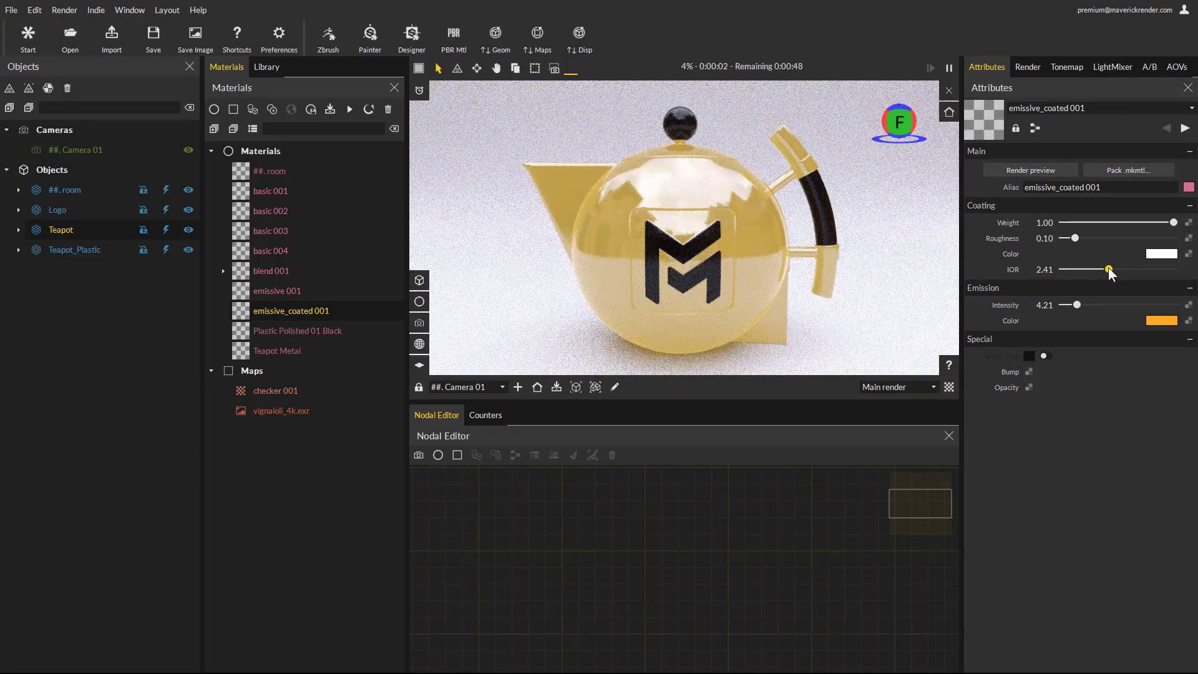
key(ctrl+z)
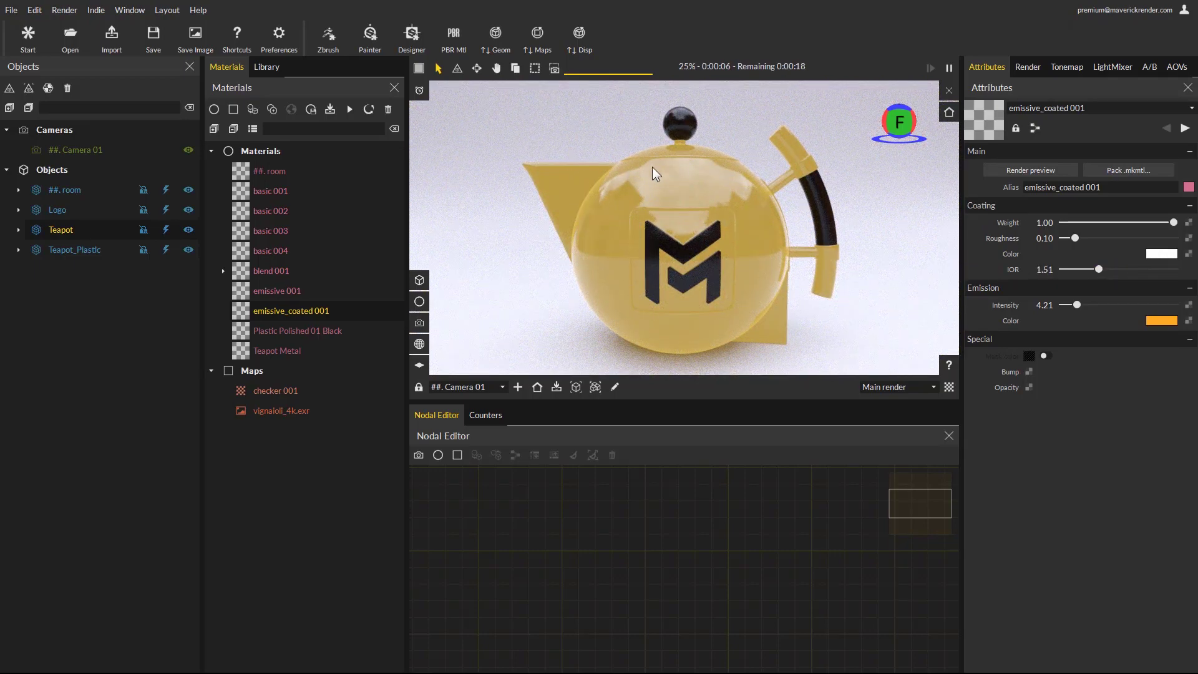
Create a new gemstone 001 material and apply it to the teapot
click(213, 110)
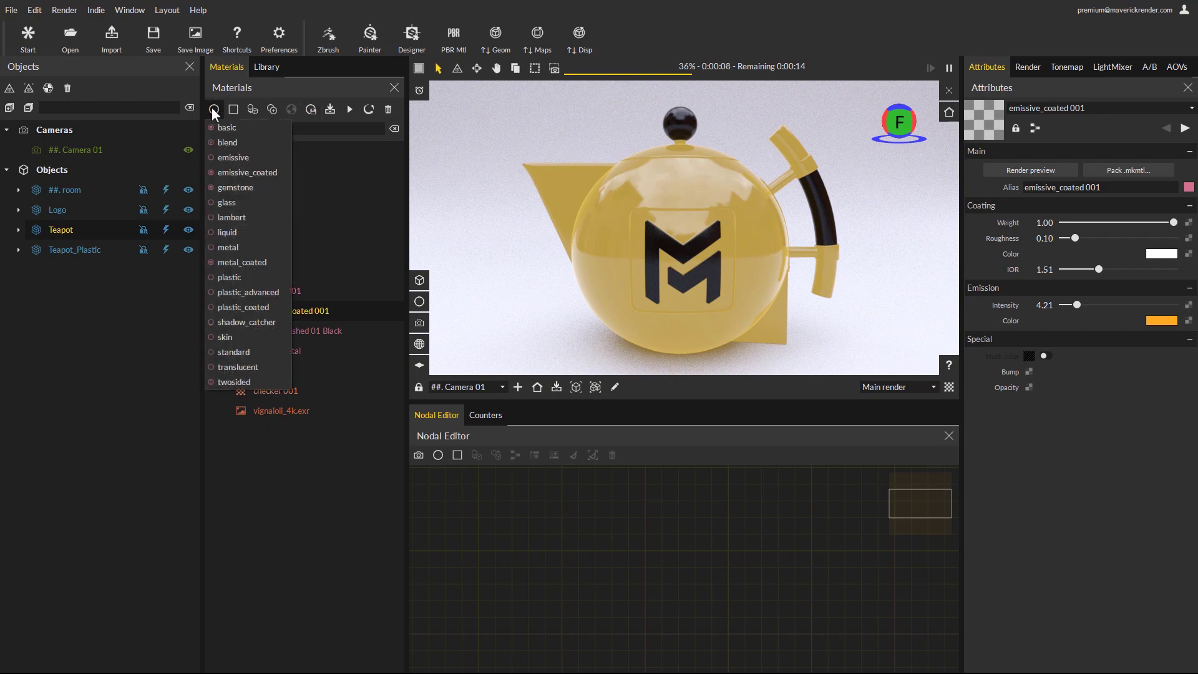
click(232, 187)
drag(279, 332, 734, 205)
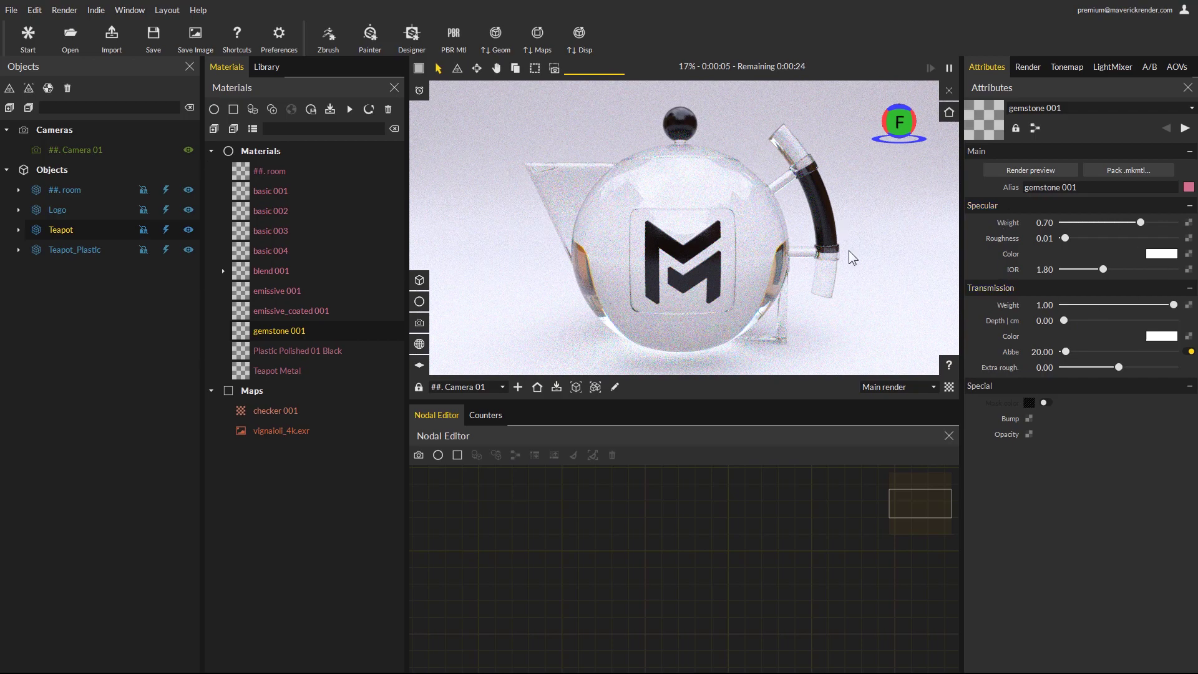
Set gemstone 001's transmission colour to yellow and bring up the material library
click(1162, 336)
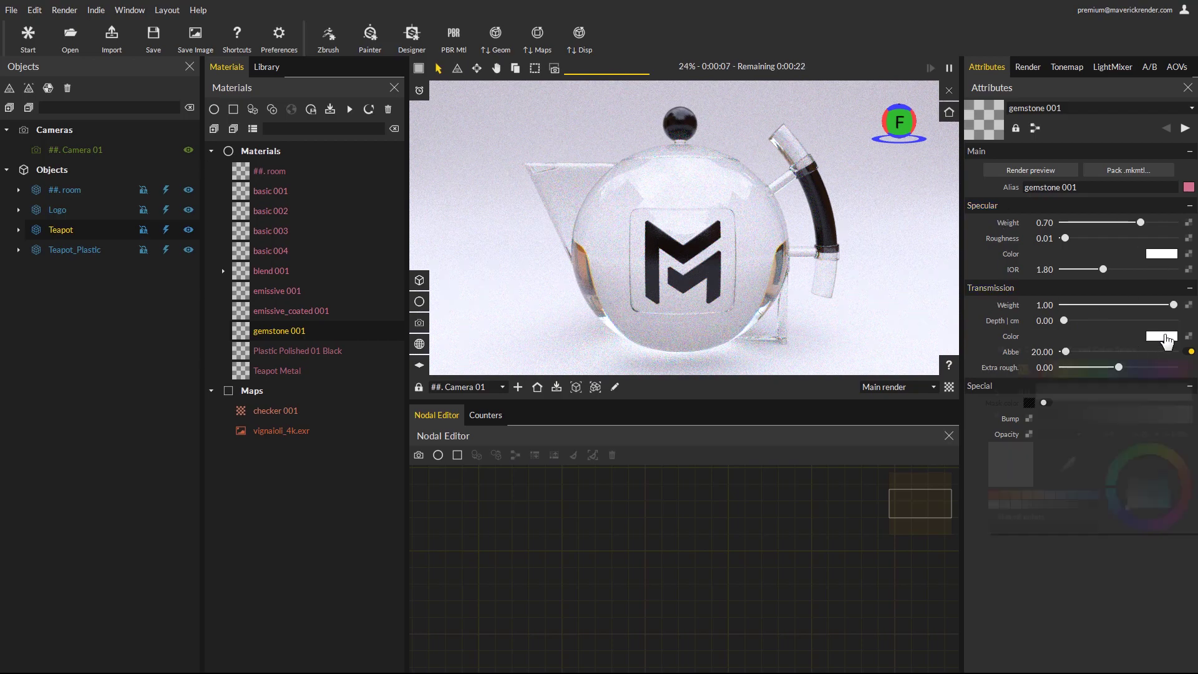
click(1028, 495)
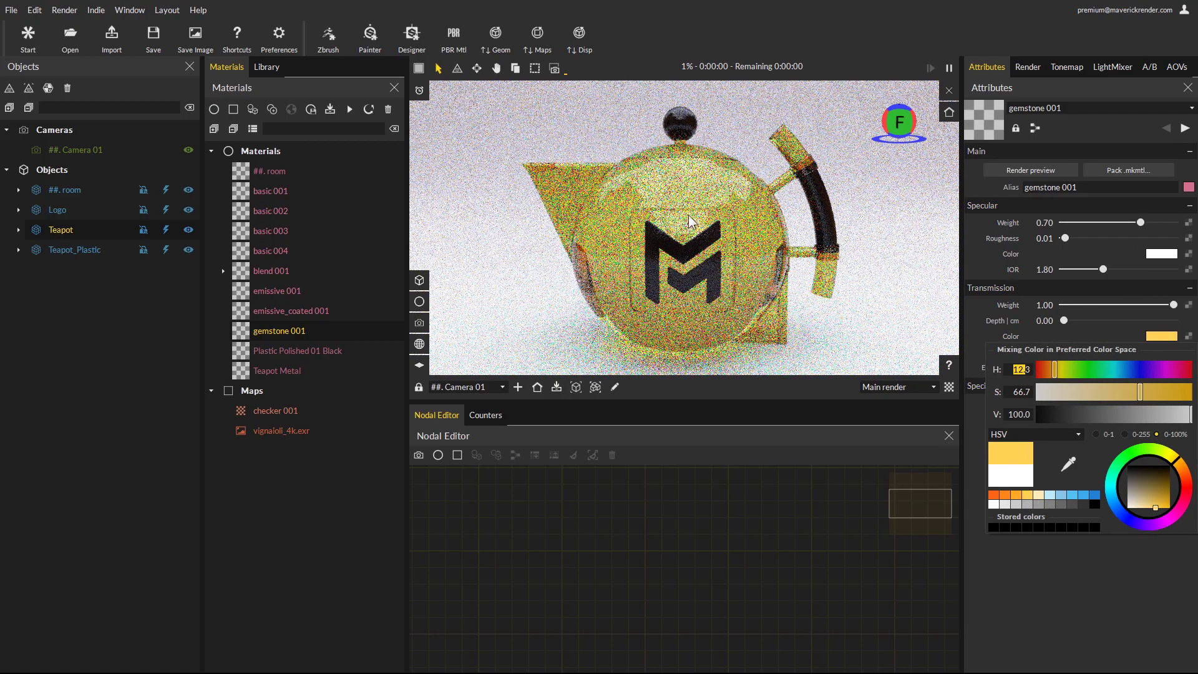
click(1042, 583)
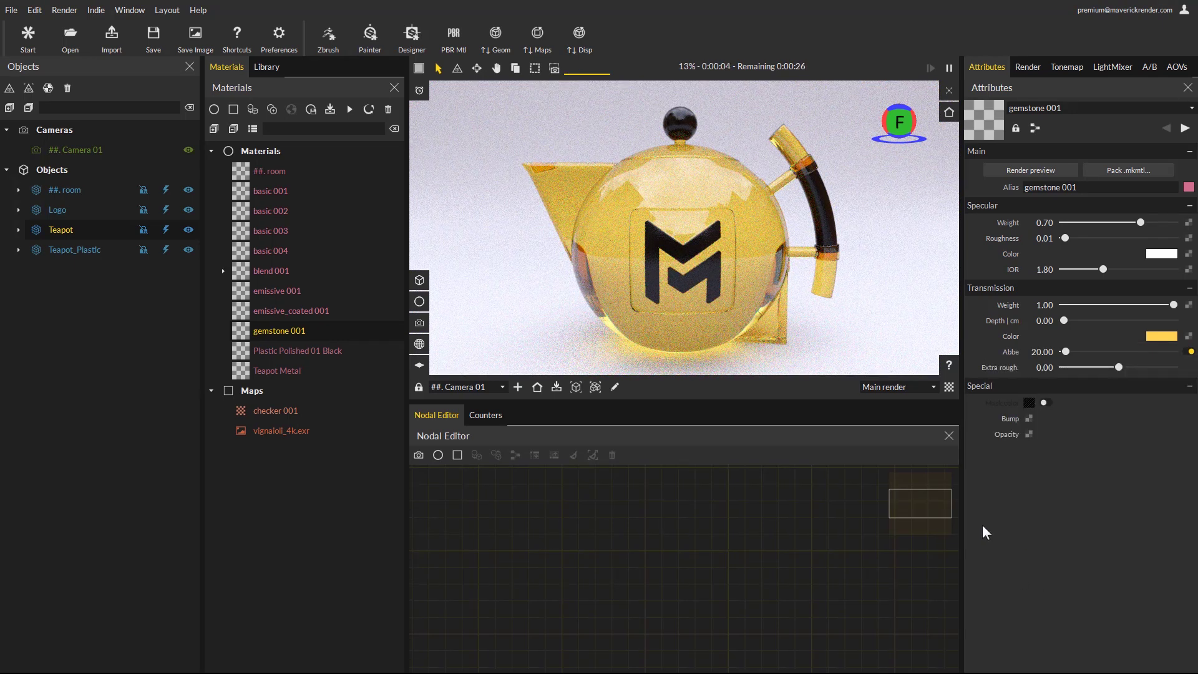
click(266, 67)
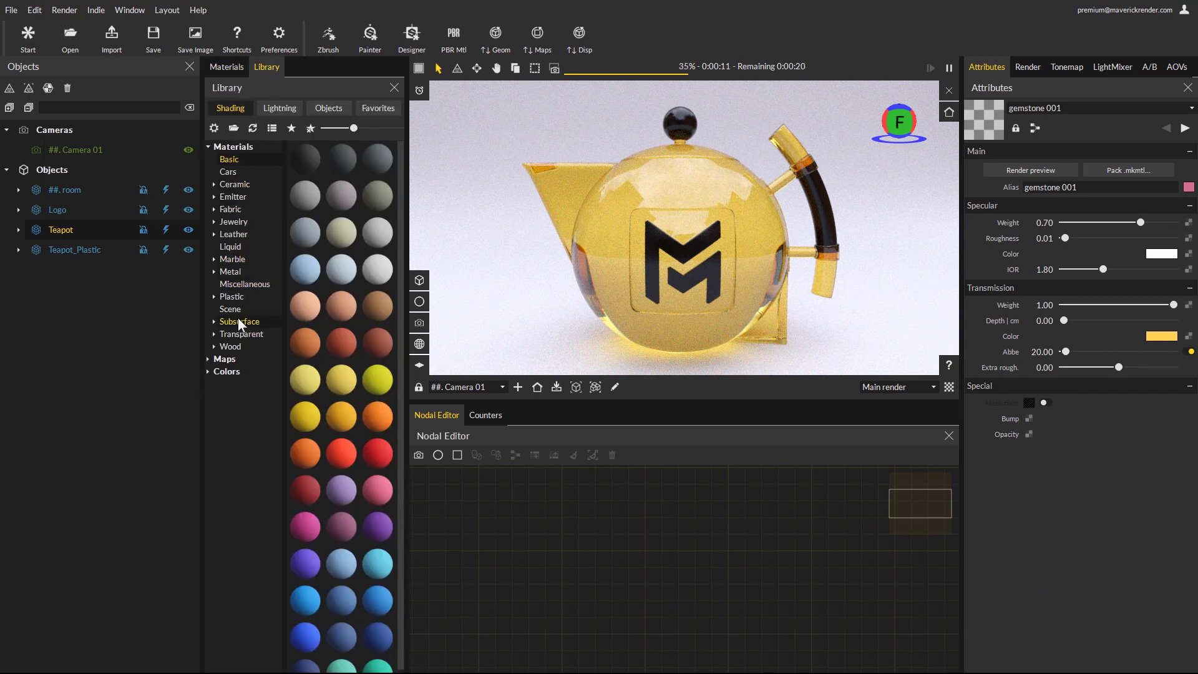
Browse the Jewelry > Gemstone library presets, then go back to the scene's Materials list
click(214, 221)
click(241, 235)
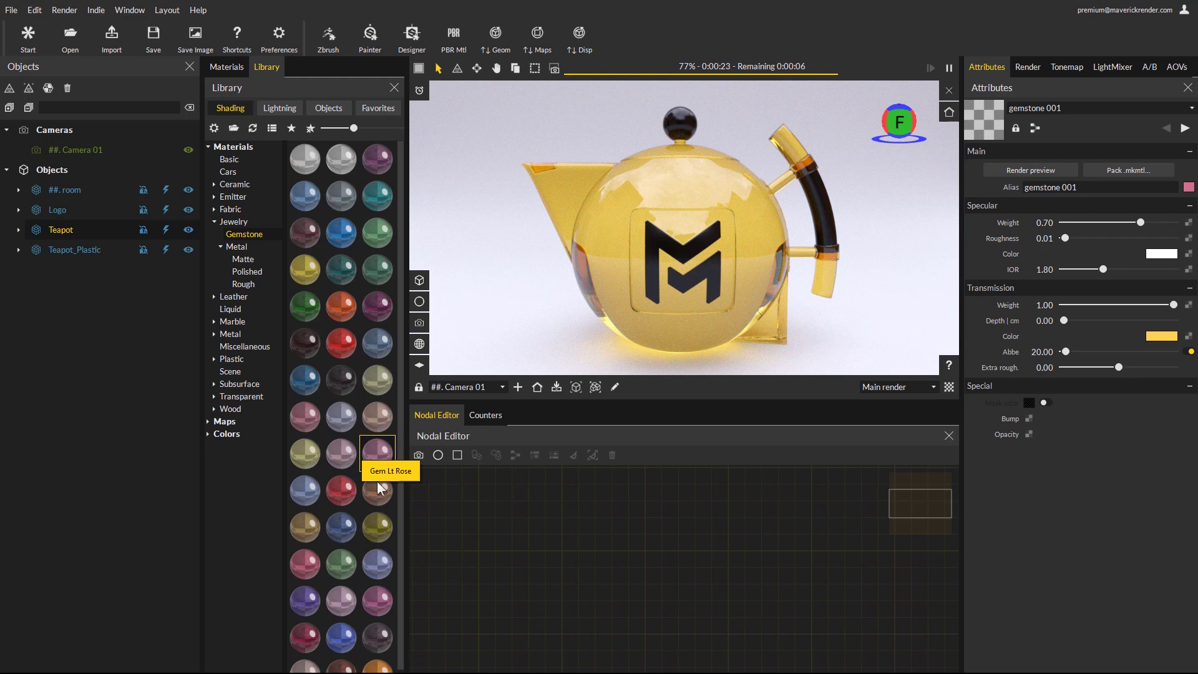
click(224, 68)
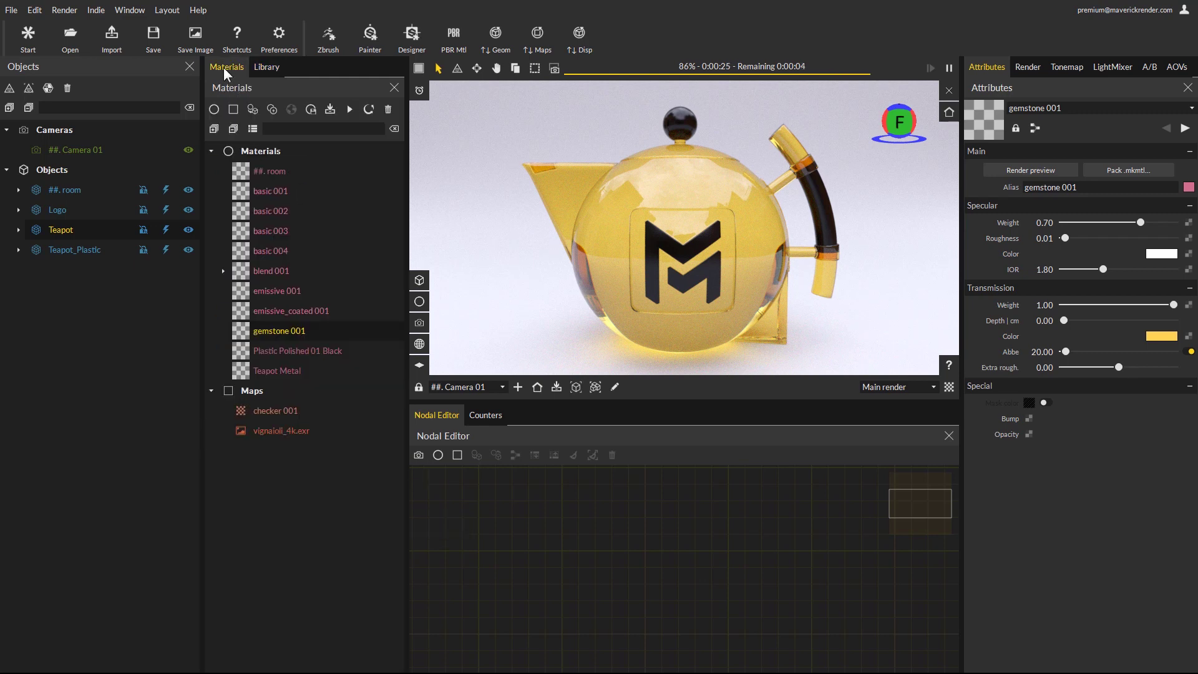
Create a glass 001 material and apply it to the teapot so it renders as clear glass
click(213, 109)
click(230, 202)
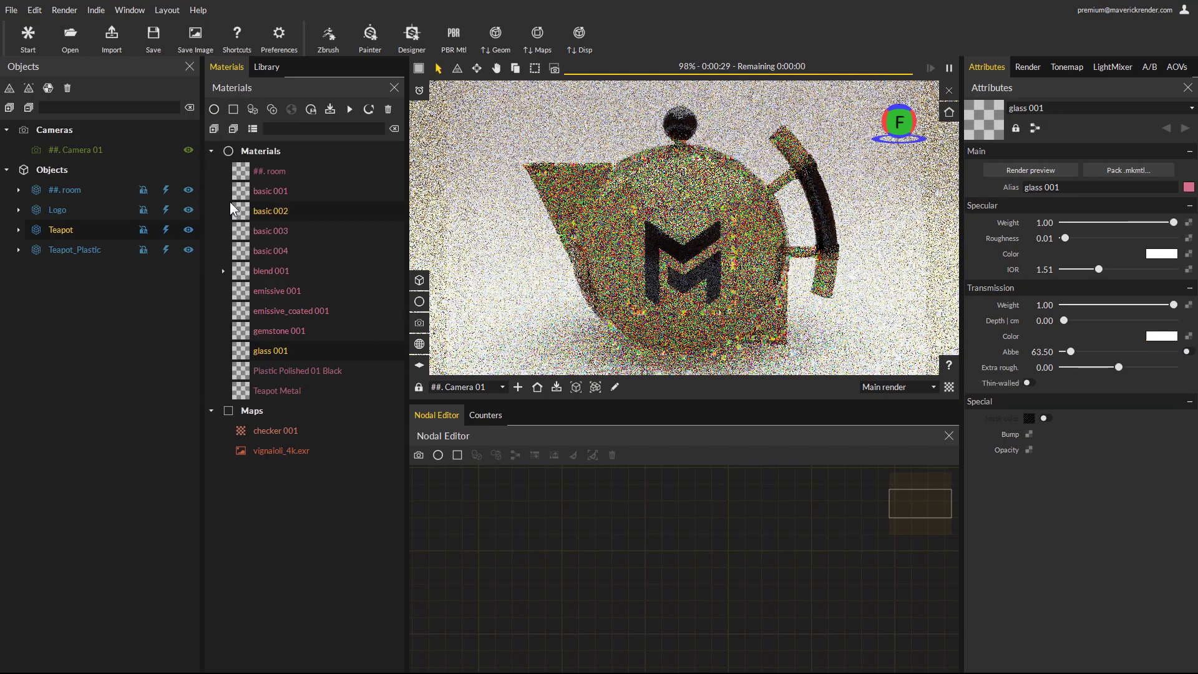
drag(267, 347, 671, 187)
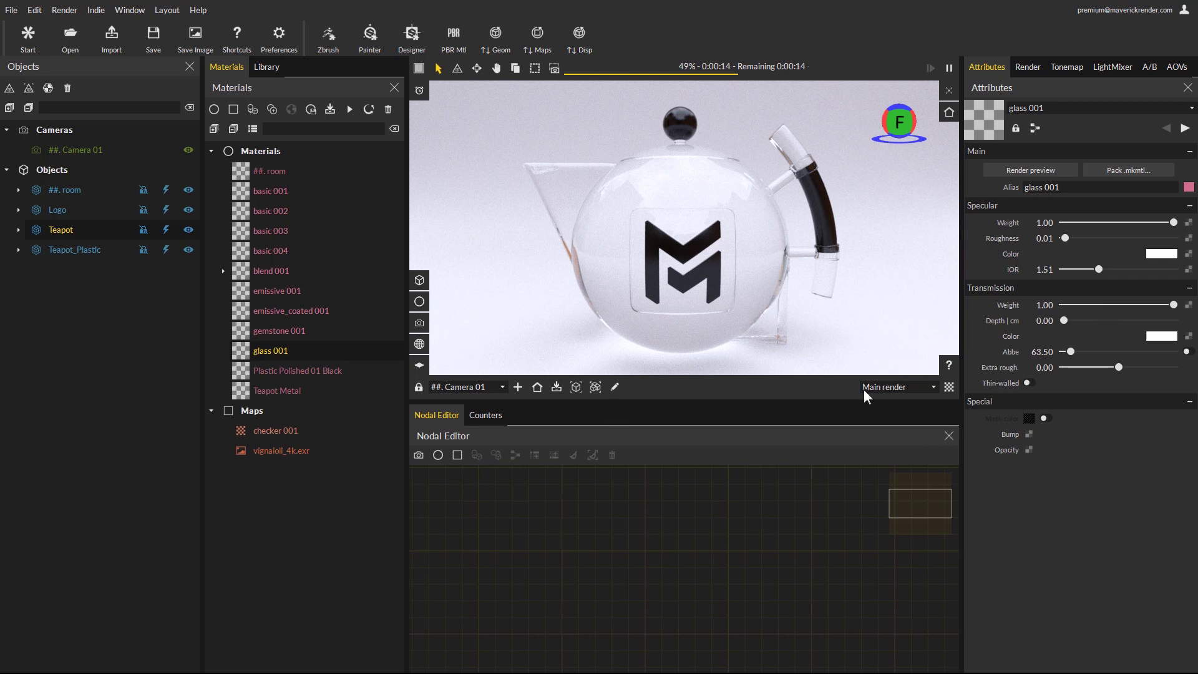
Create a lambert 001 material and apply it to the teapot
click(218, 110)
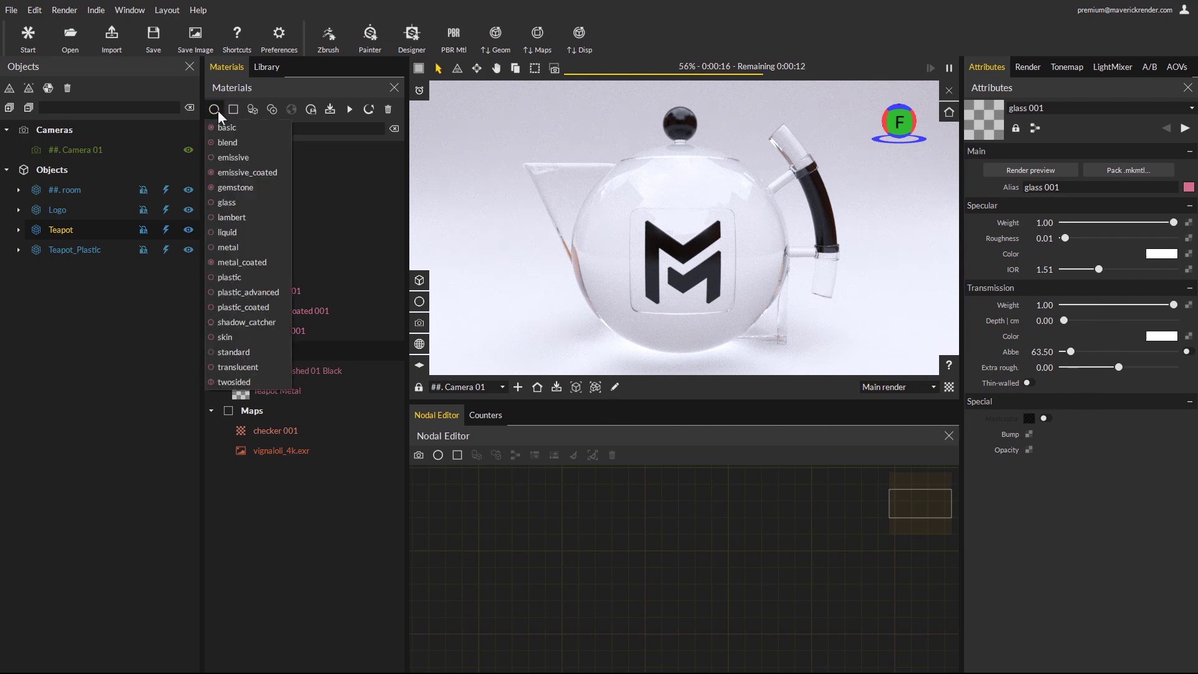
click(245, 218)
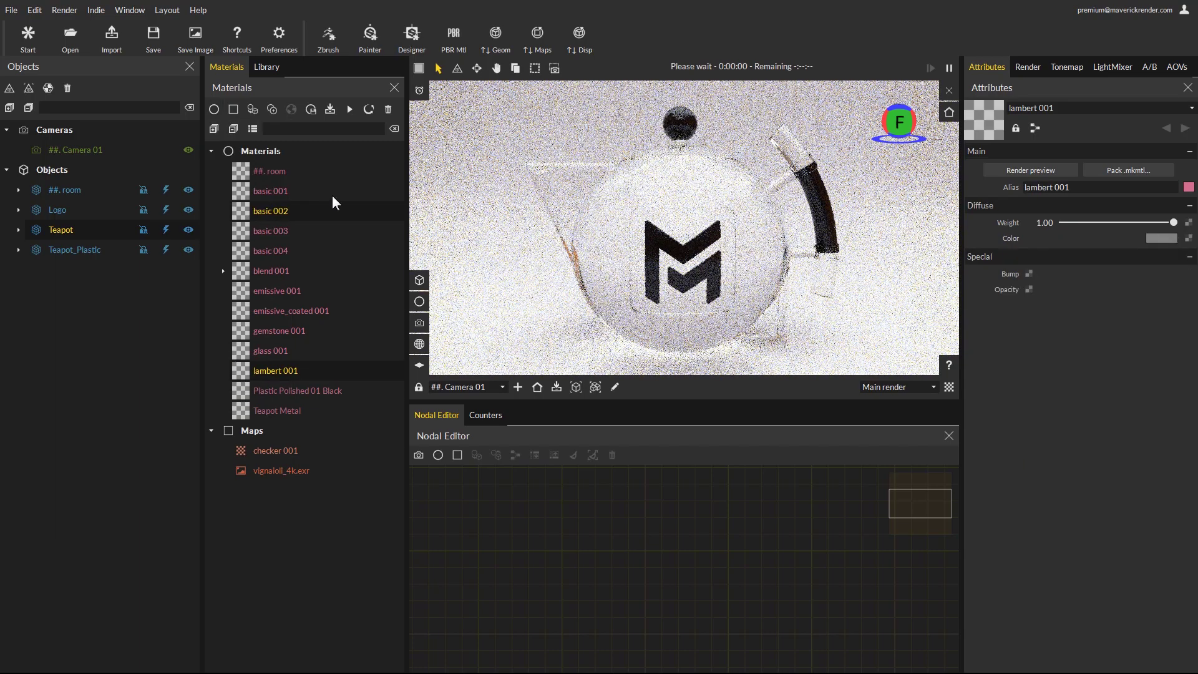
drag(264, 372, 663, 200)
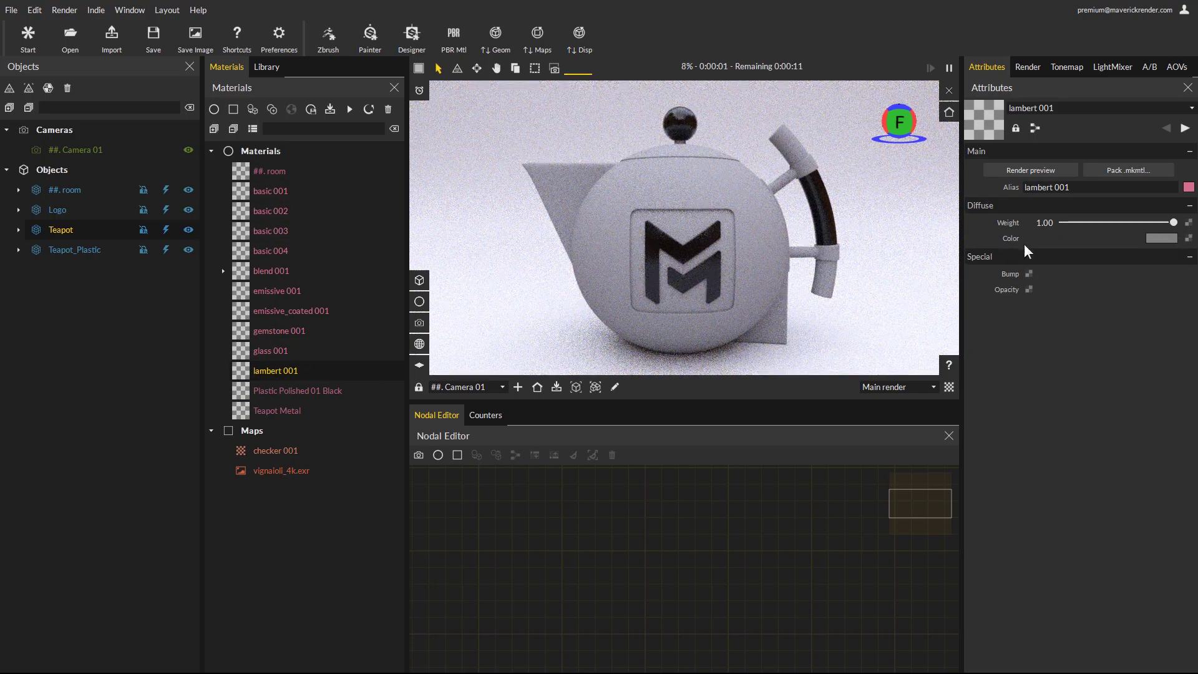
Set lambert 001's diffuse colour to a light-blue swatch at weight 1.00
click(1162, 242)
click(1074, 397)
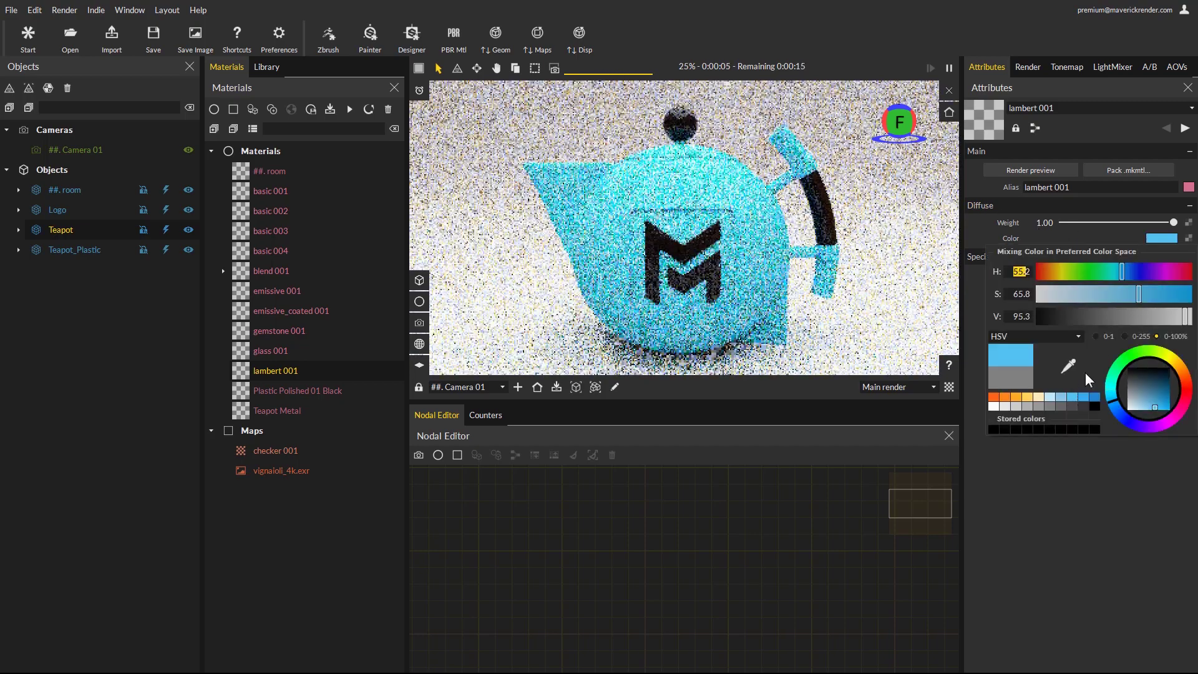
drag(1125, 223, 1179, 235)
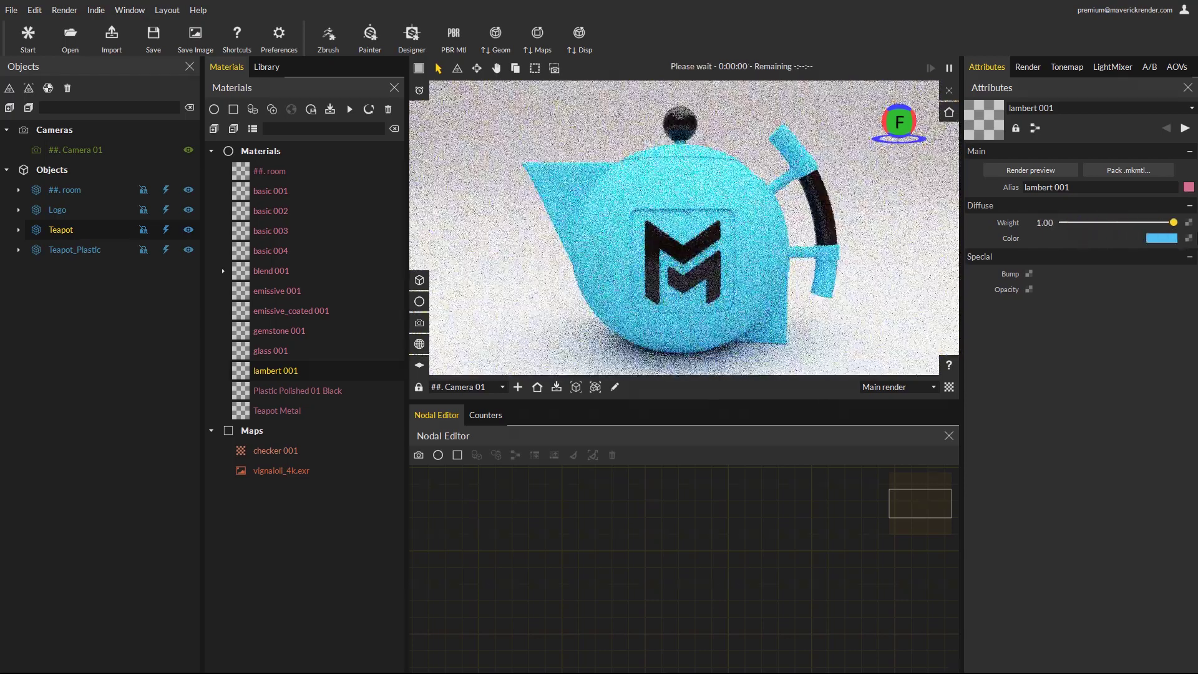
Create a liquid 001 material and apply it to the teapot
click(213, 106)
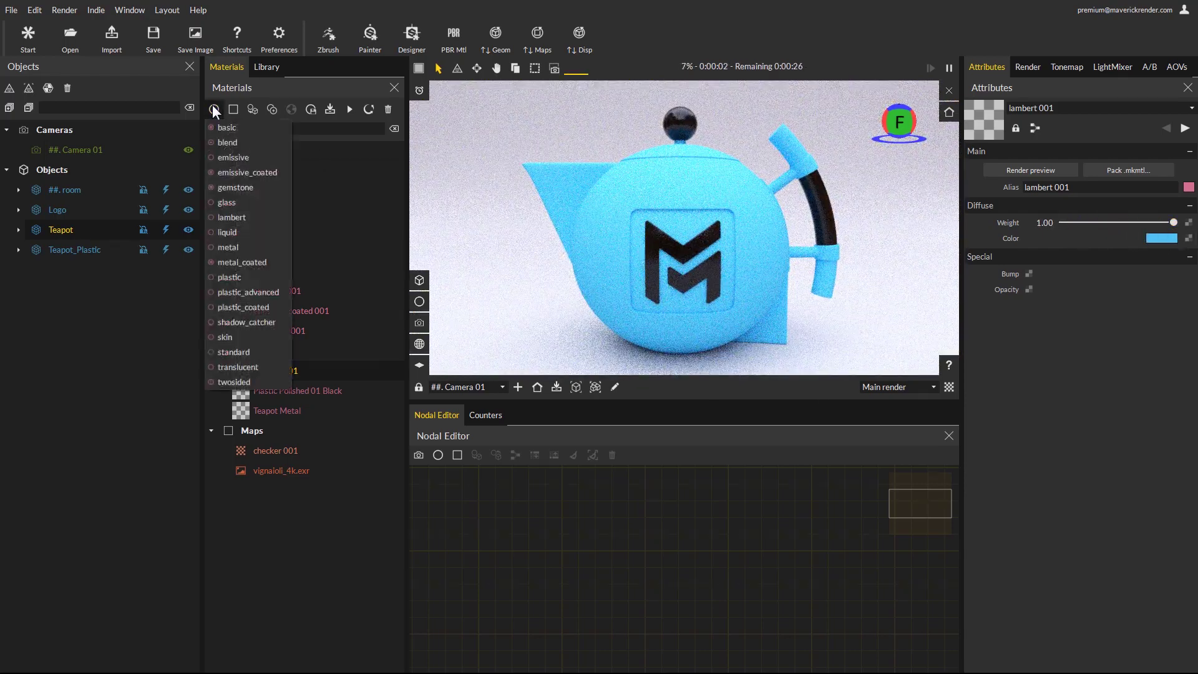
click(238, 234)
drag(265, 394, 690, 180)
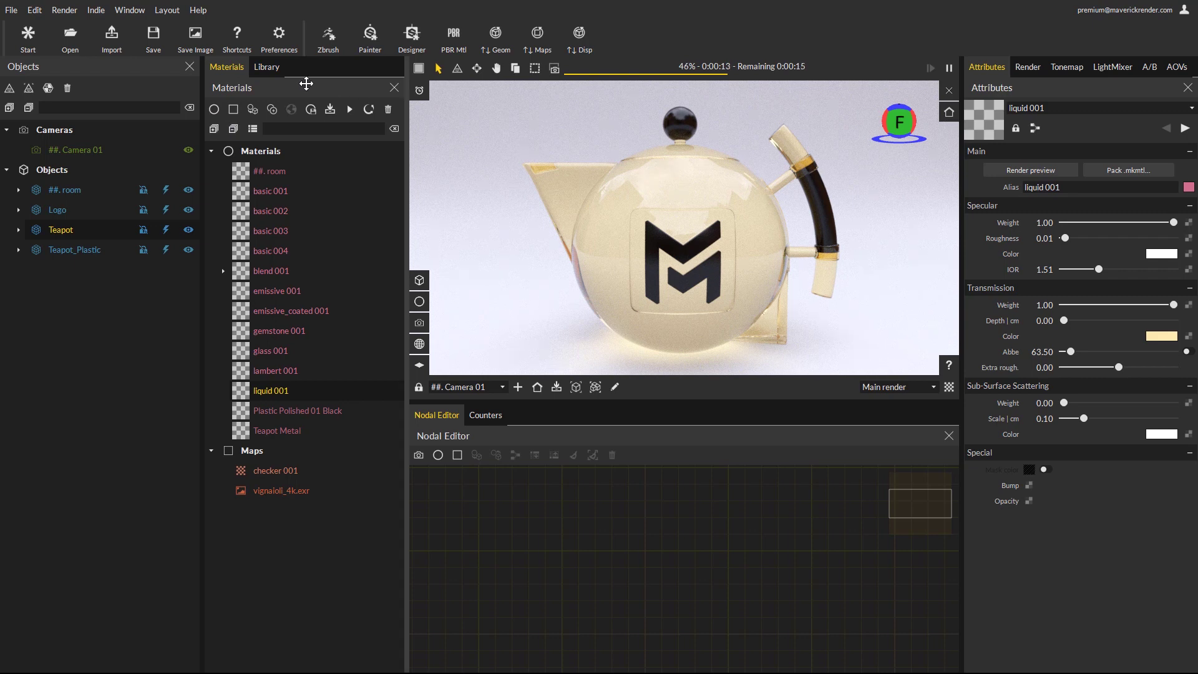
Browse the Library's Liquid materials, then go back to the Materials list
click(267, 67)
click(232, 309)
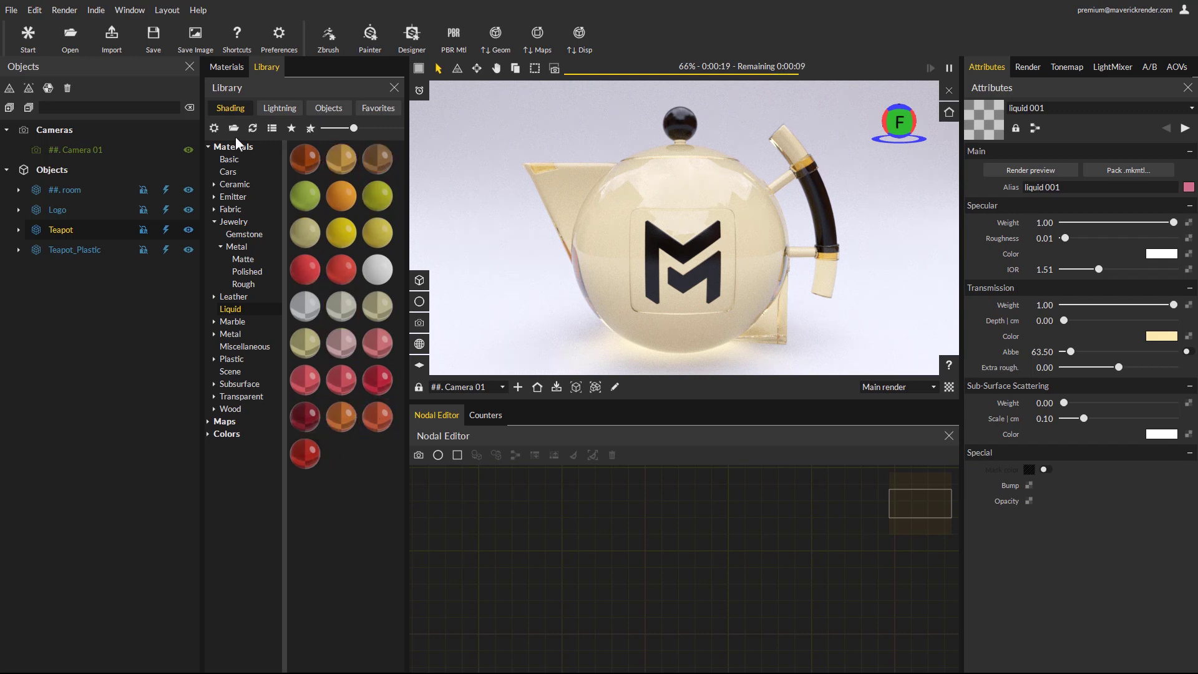
click(228, 69)
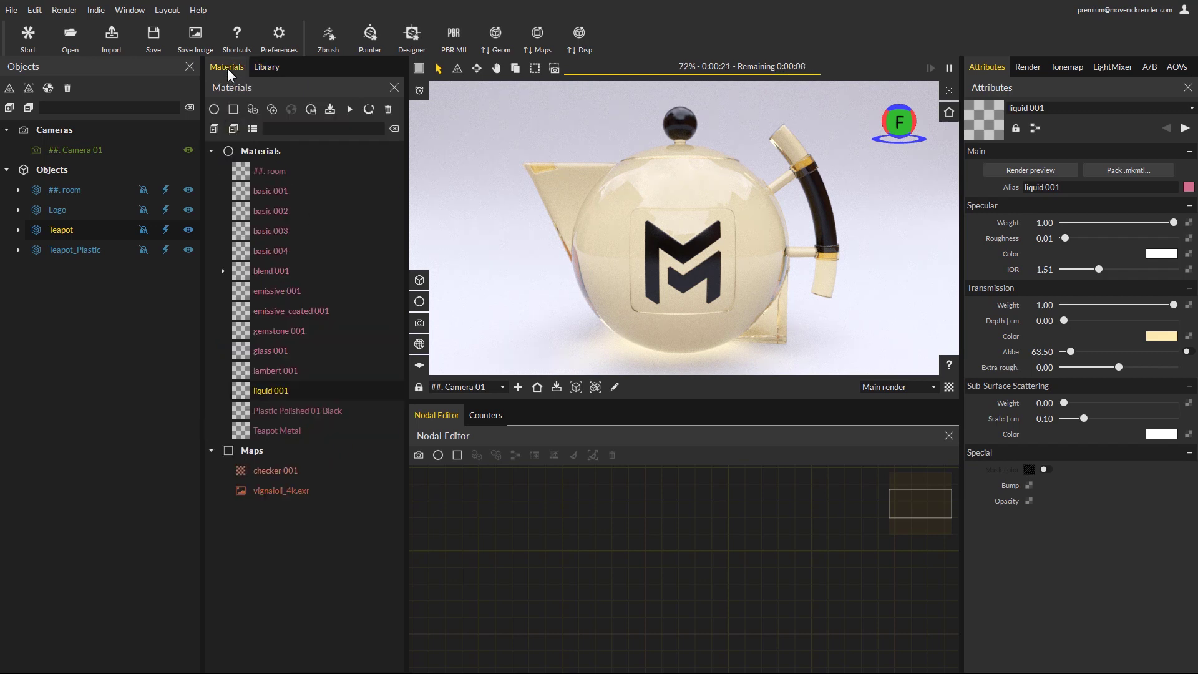
Create a metal 001 material and apply it to the teapot
click(213, 109)
click(230, 247)
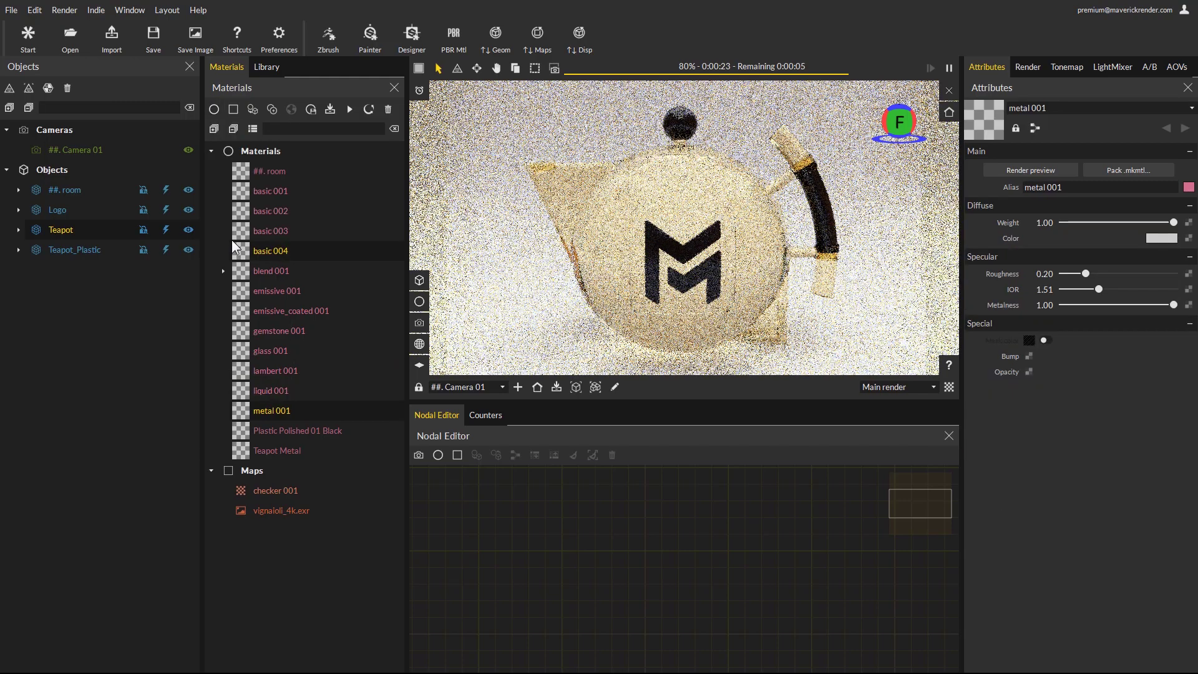
drag(270, 407, 661, 186)
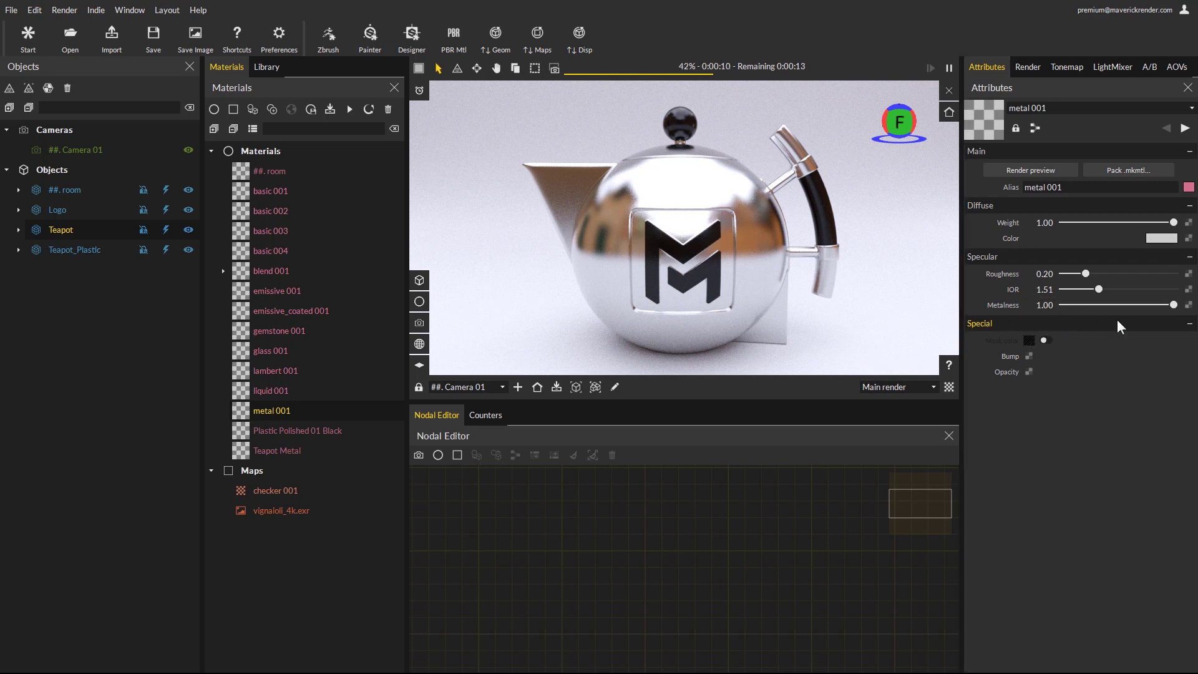
Make metal 001's diffuse colour light blue and raise specular roughness to 0.30
click(1159, 238)
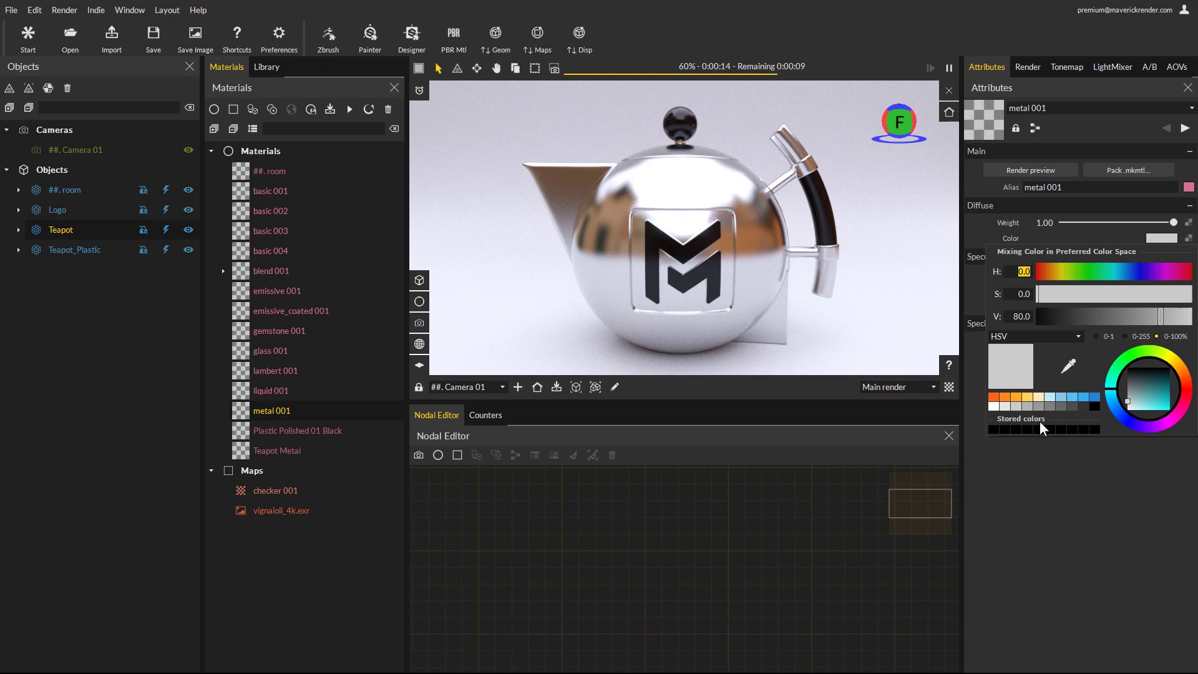
click(1016, 397)
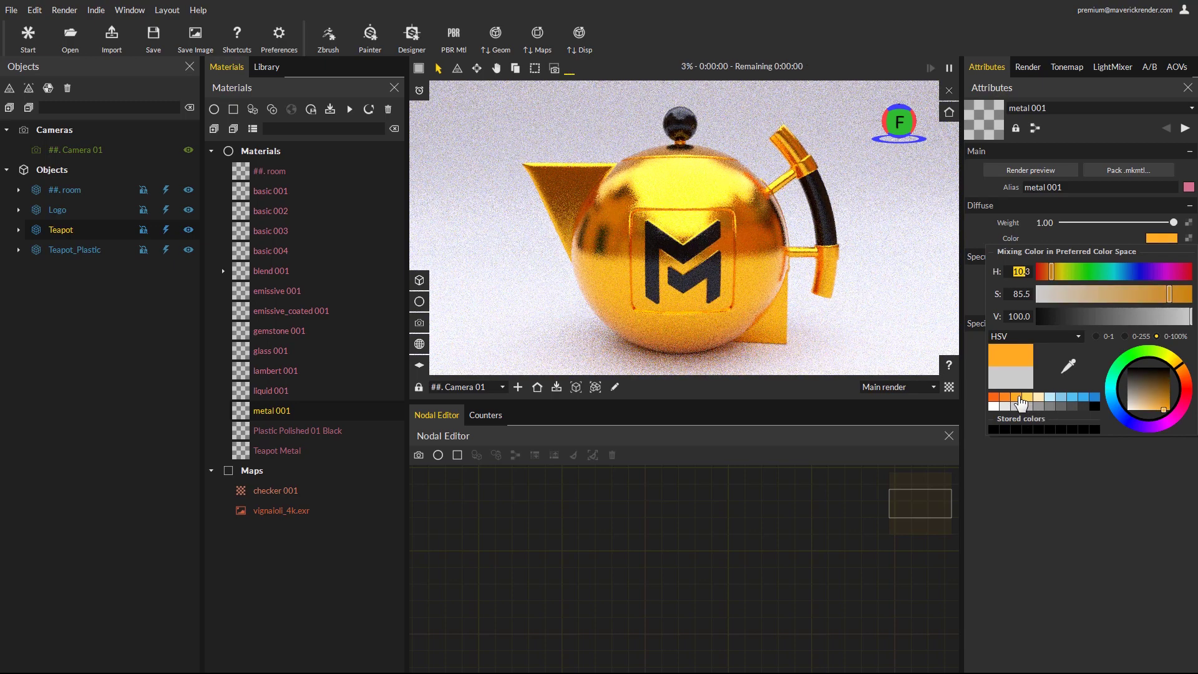
click(1073, 398)
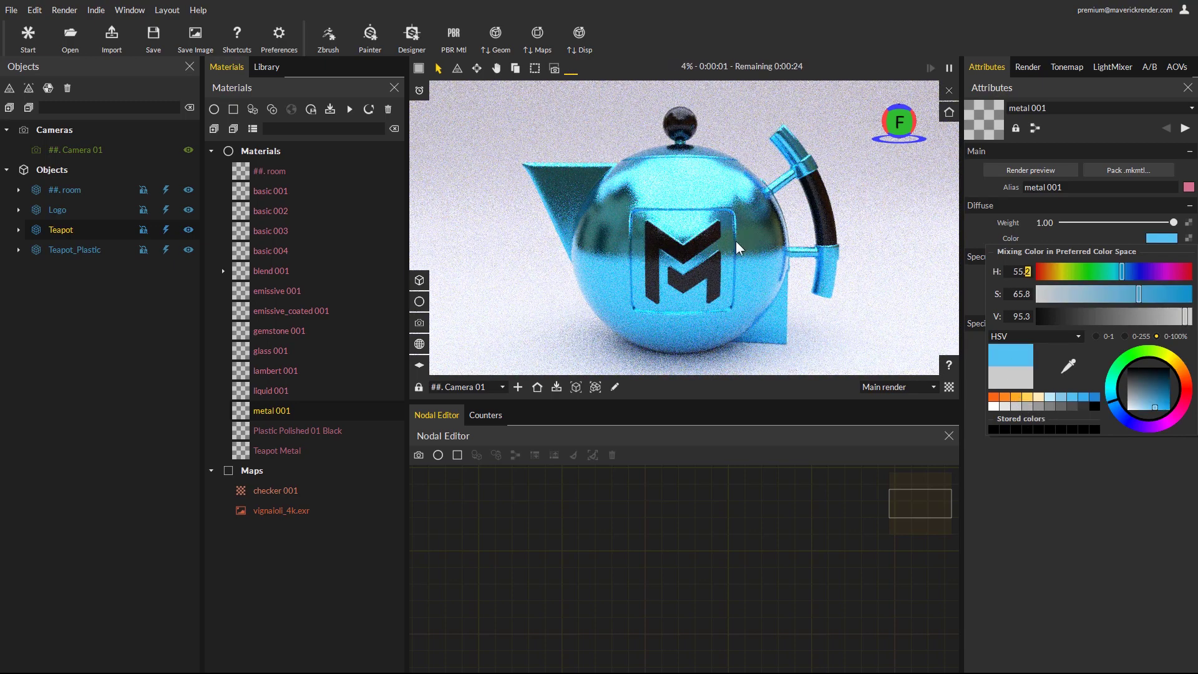
click(1039, 507)
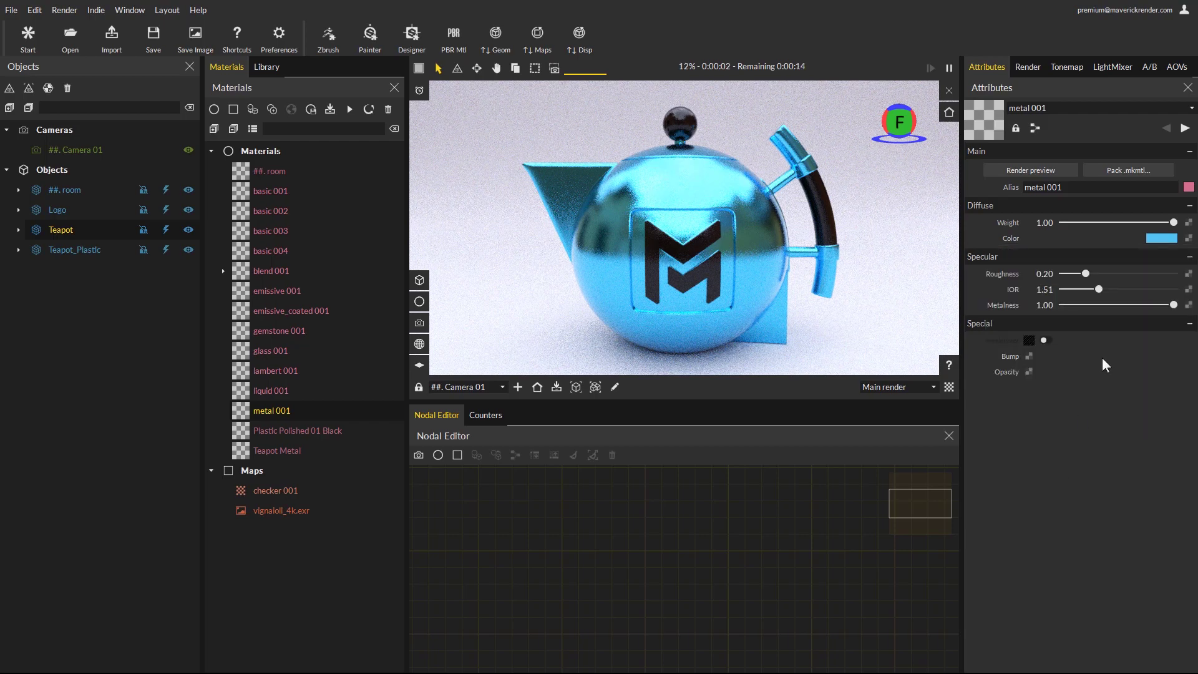
mouse_move(1087, 272)
mouse_down()
mouse_move(1130, 271)
mouse_move(1072, 275)
mouse_move(1098, 275)
mouse_up()
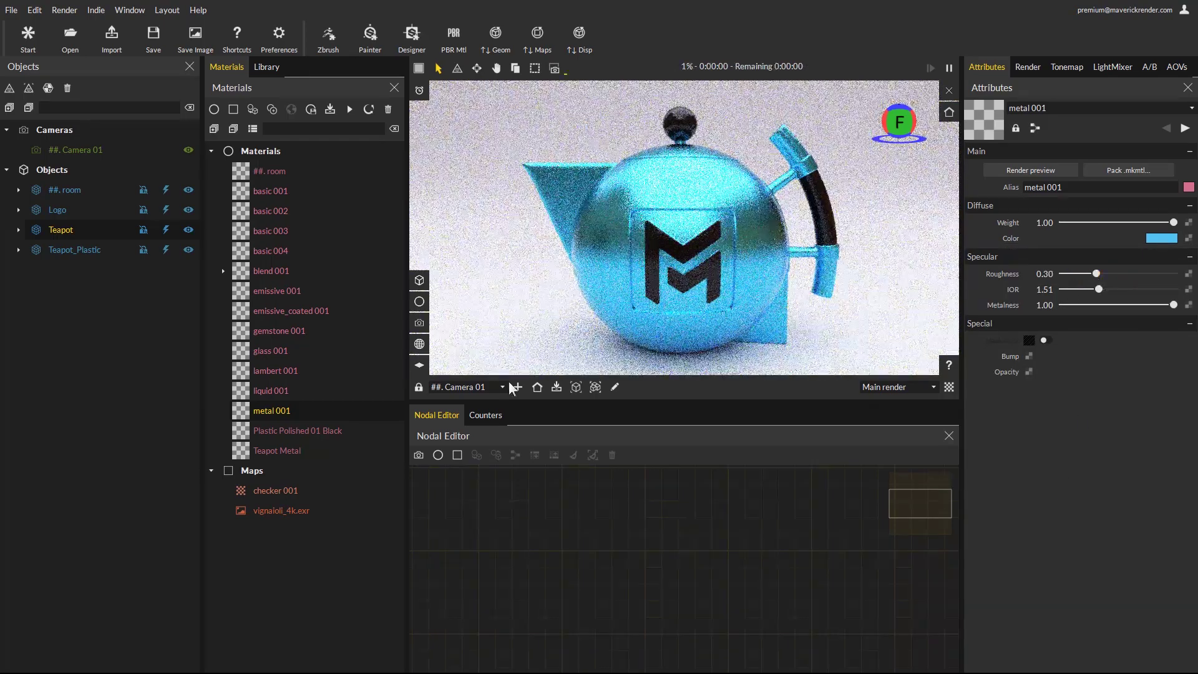
Create a metal_coated 001 material and apply it to the teapot
click(214, 109)
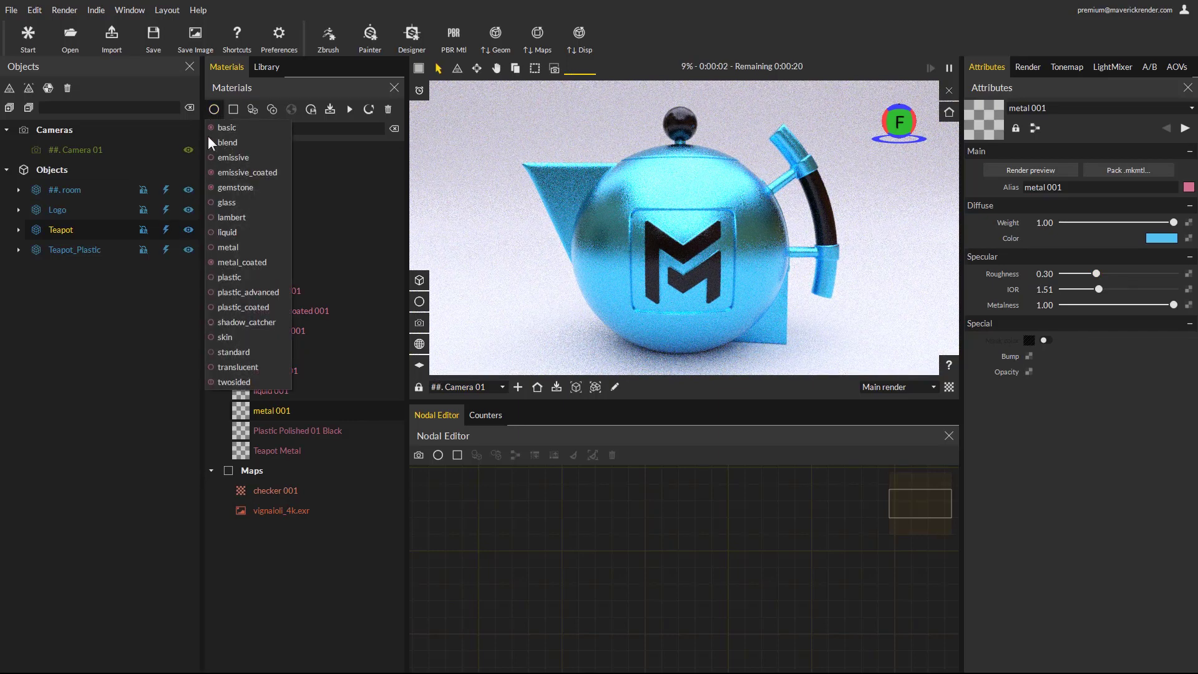
click(259, 261)
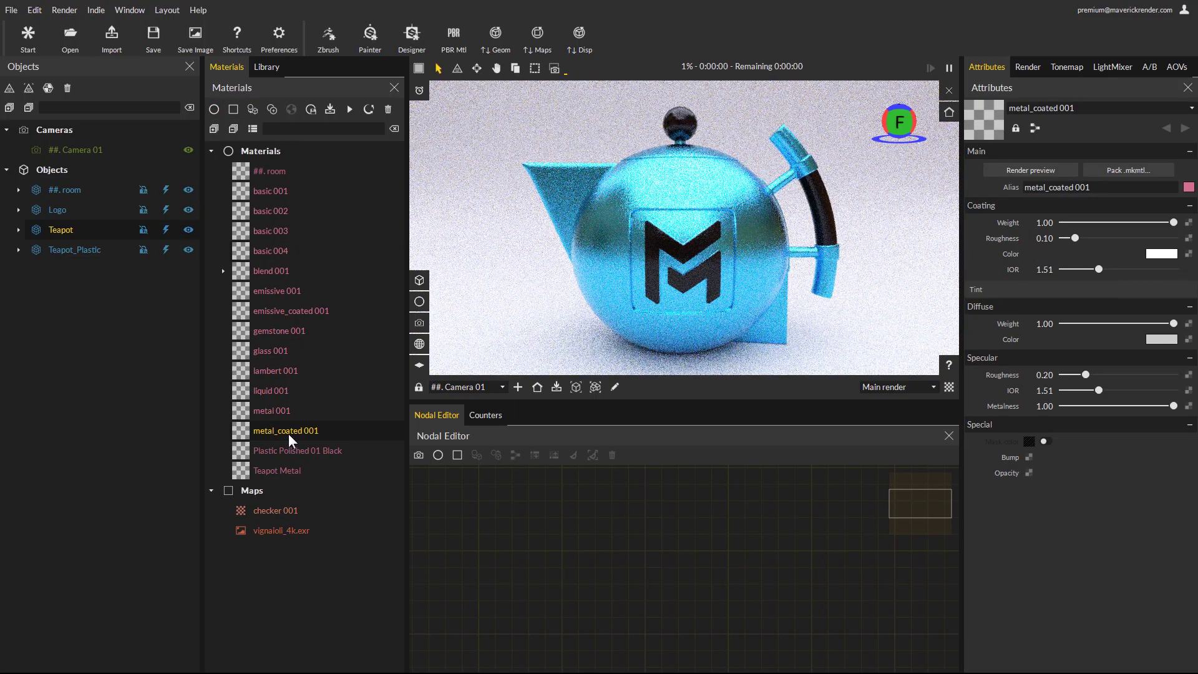
drag(275, 430, 670, 186)
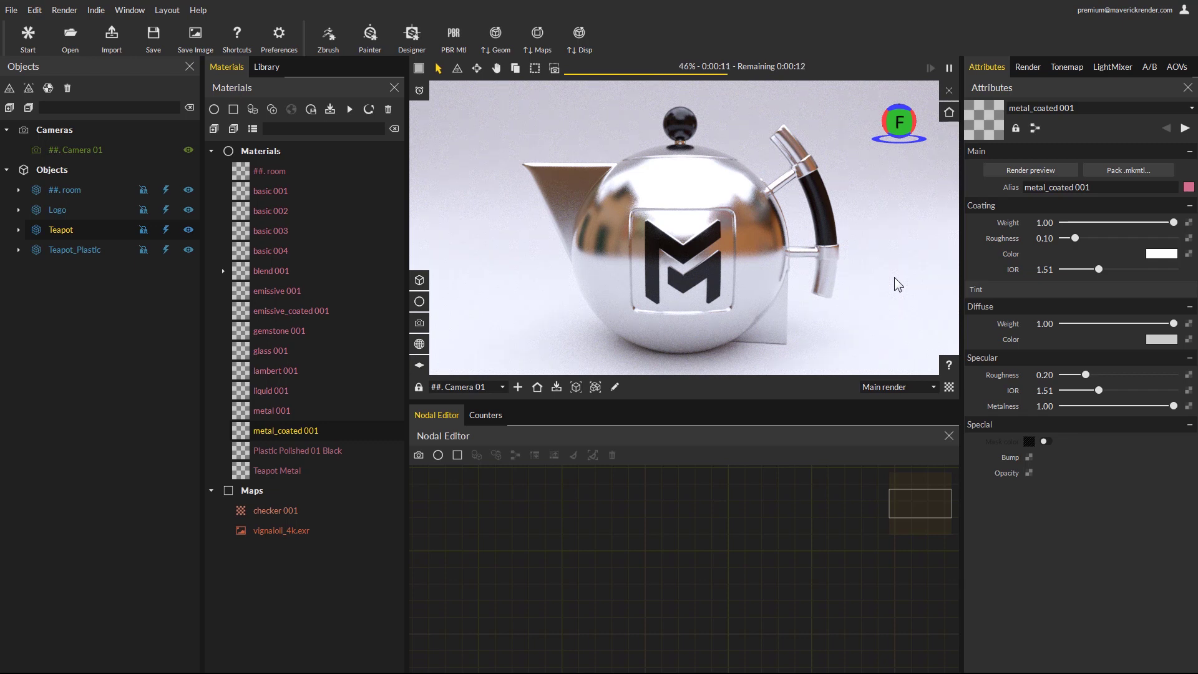
Set the diffuse colour to cyan and specular roughness to 0.57
click(1160, 340)
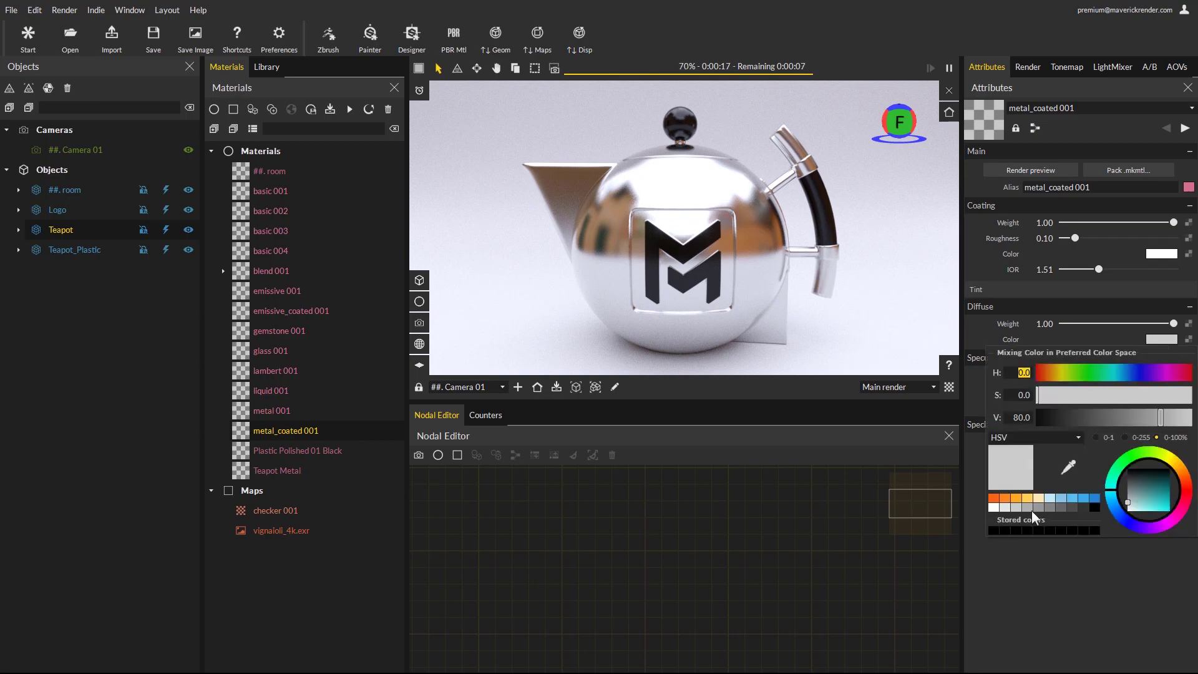
click(1155, 497)
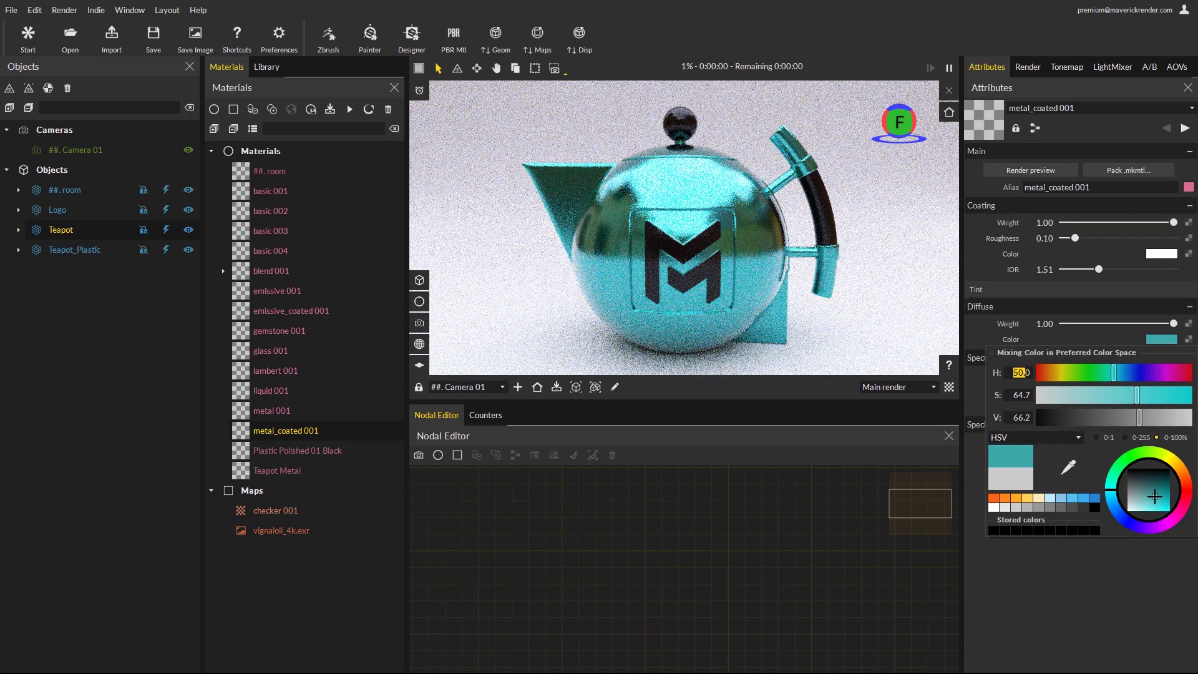
click(1092, 571)
drag(1084, 372, 1125, 373)
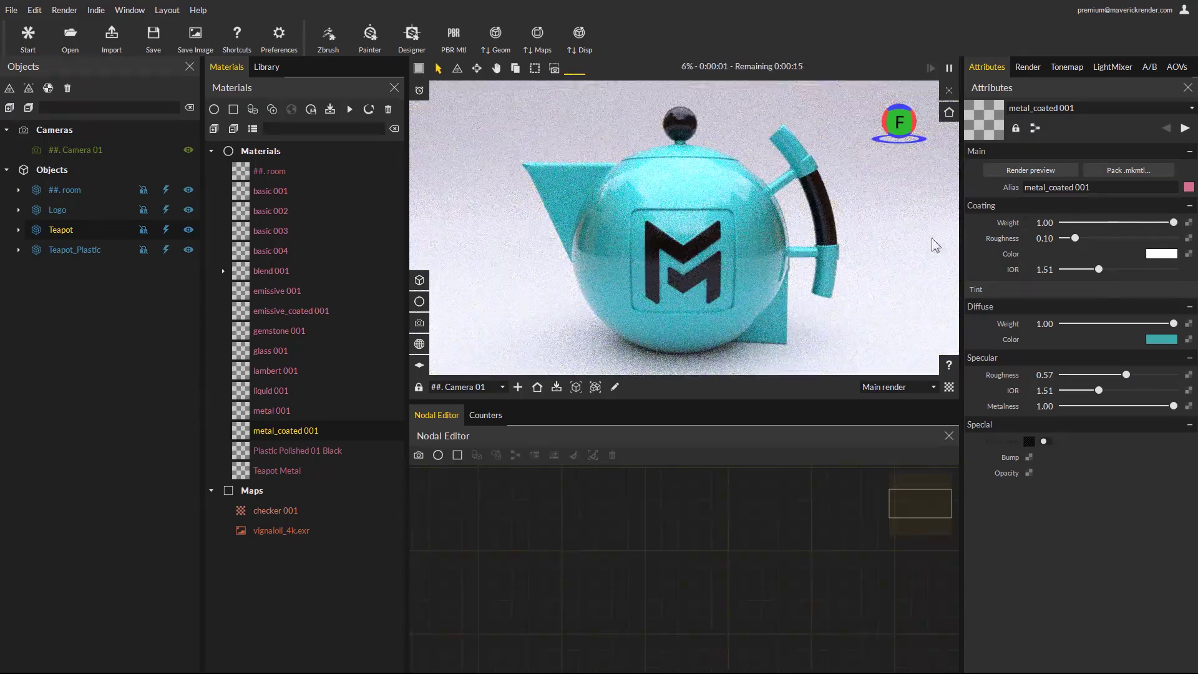
Set the coating IOR to 2.02 and the coating colour to orange
drag(1099, 269, 1068, 240)
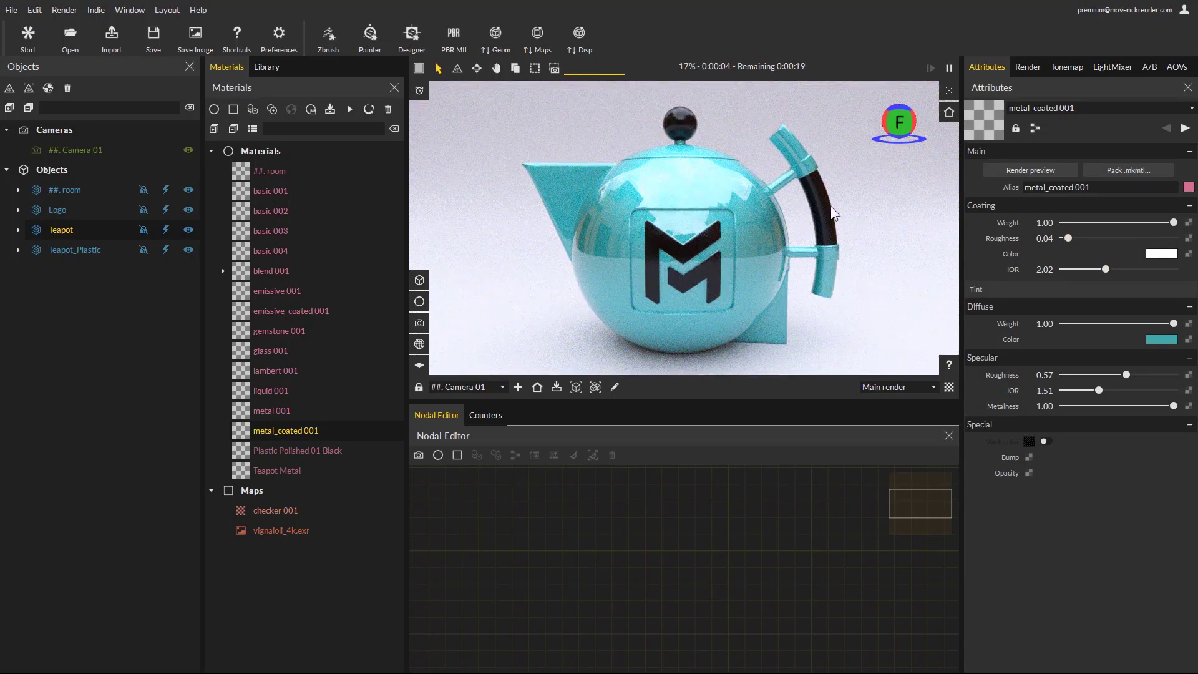
click(1161, 253)
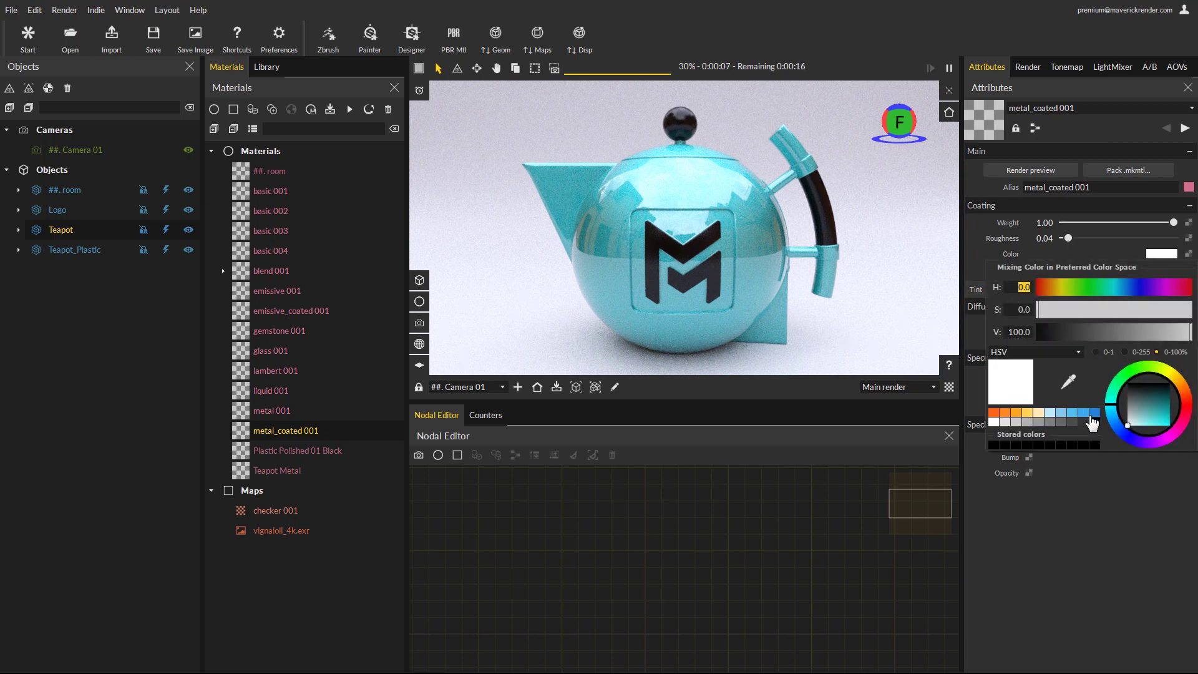
click(994, 413)
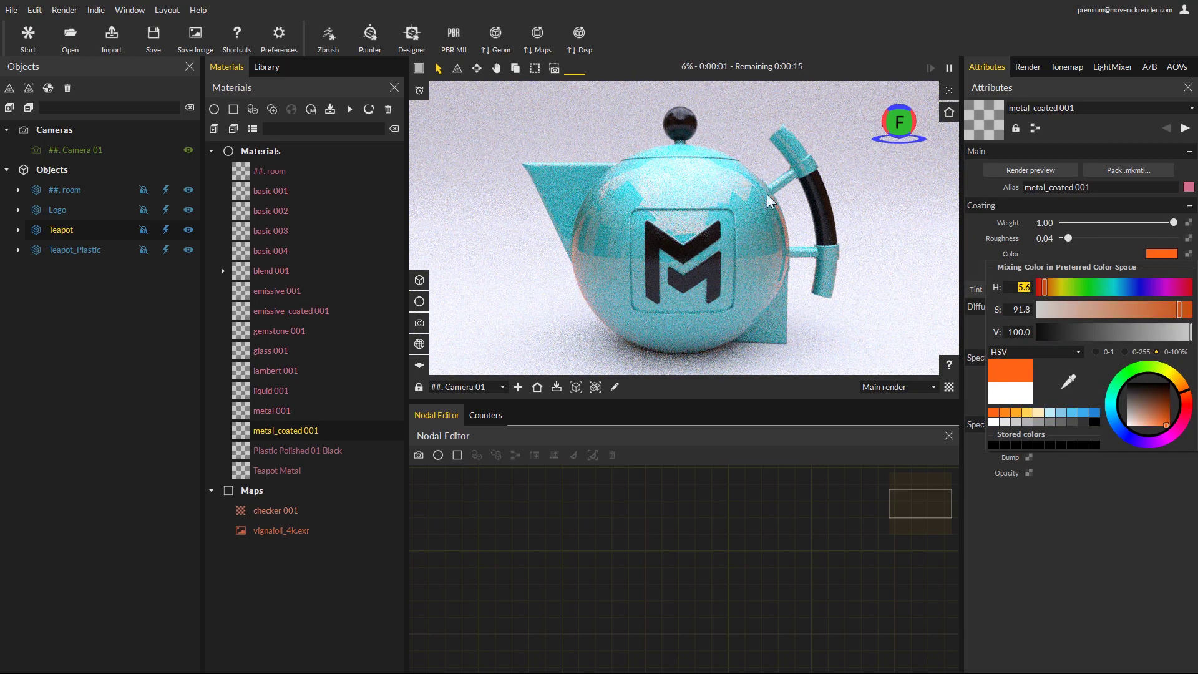
click(1045, 519)
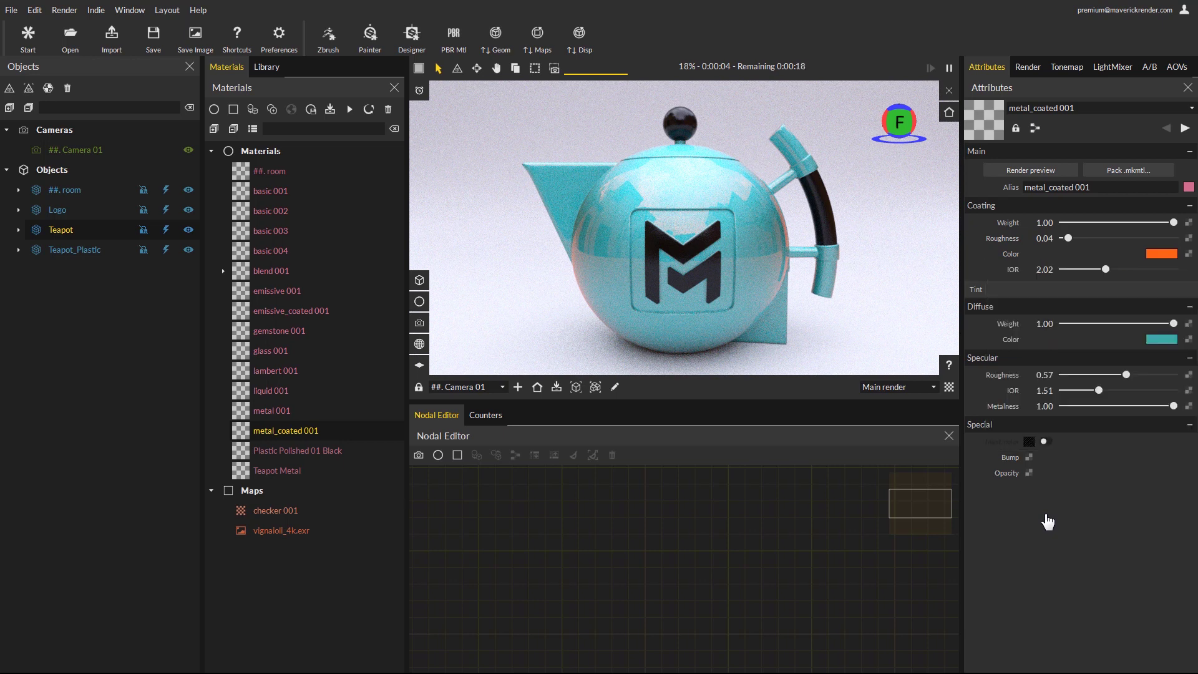
Set the tint colour to red with tint thickness 0.19
click(997, 291)
click(1162, 319)
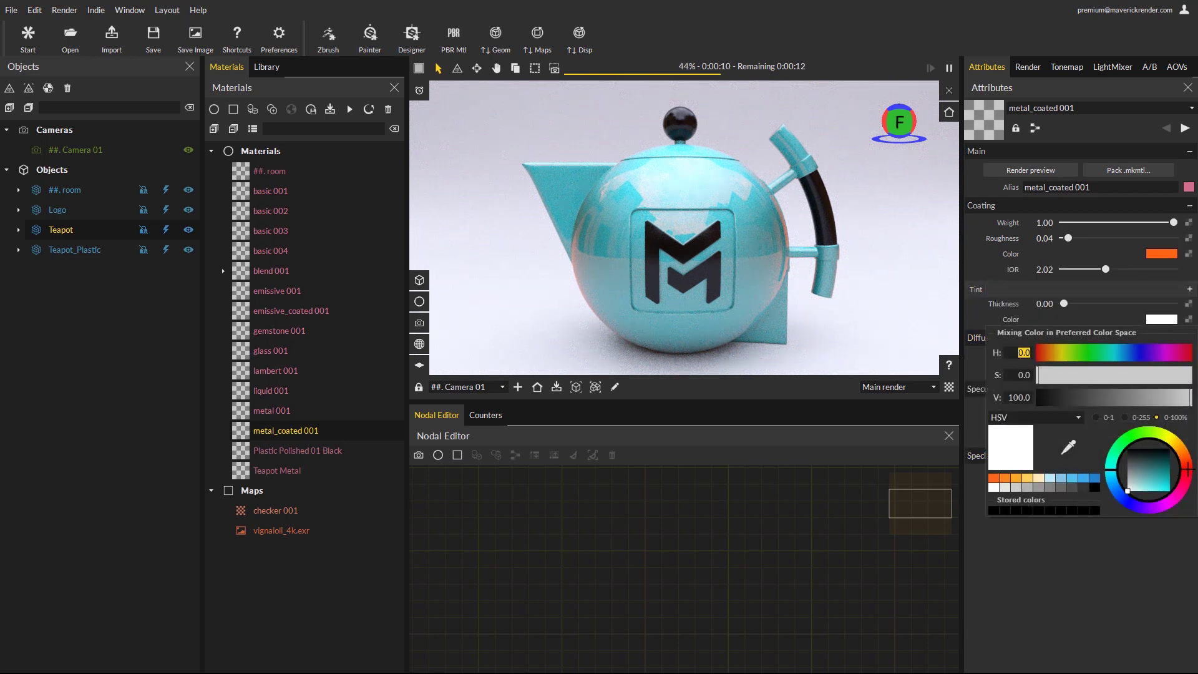
click(1185, 468)
click(1159, 481)
click(1065, 305)
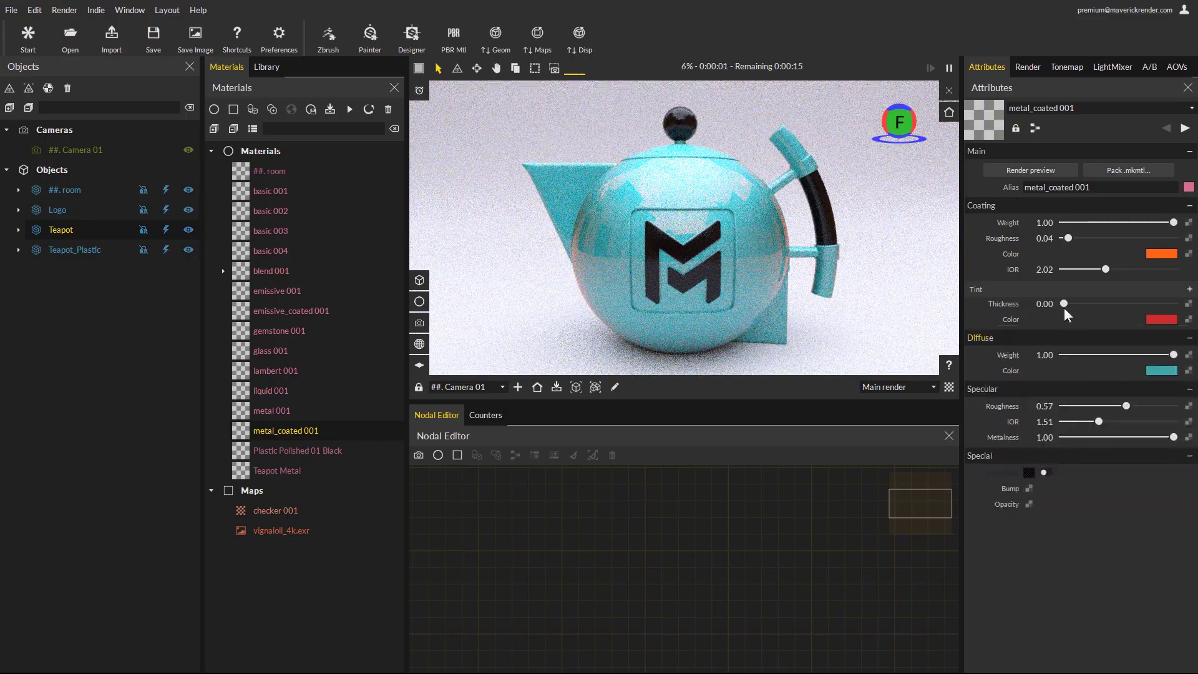
mouse_move(1064, 308)
mouse_down()
mouse_move(1127, 305)
mouse_move(1086, 305)
mouse_up()
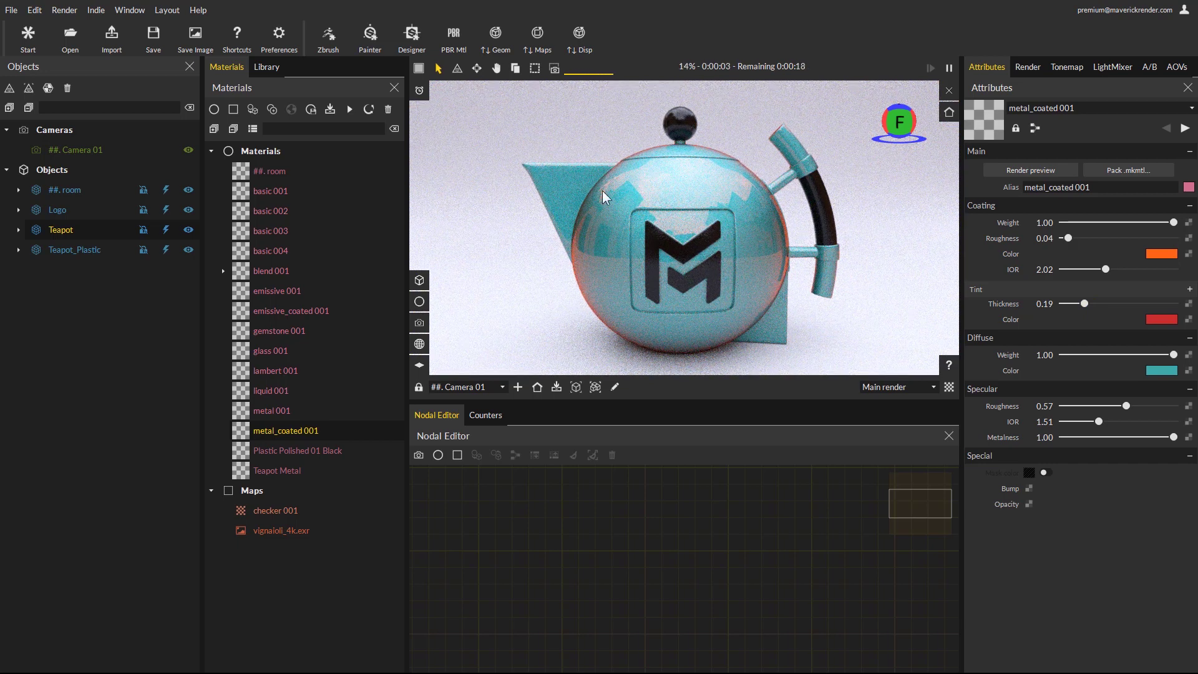
Create a plastic 001 material and apply it to the teapot
click(214, 109)
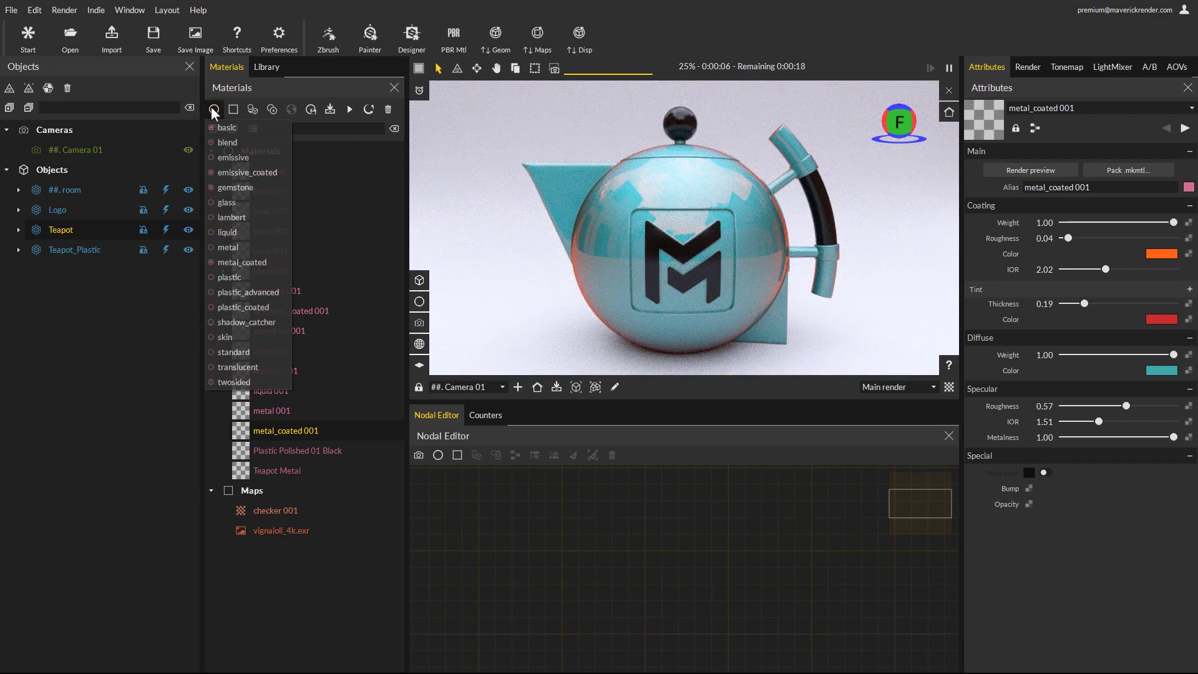
click(230, 277)
drag(268, 451, 673, 172)
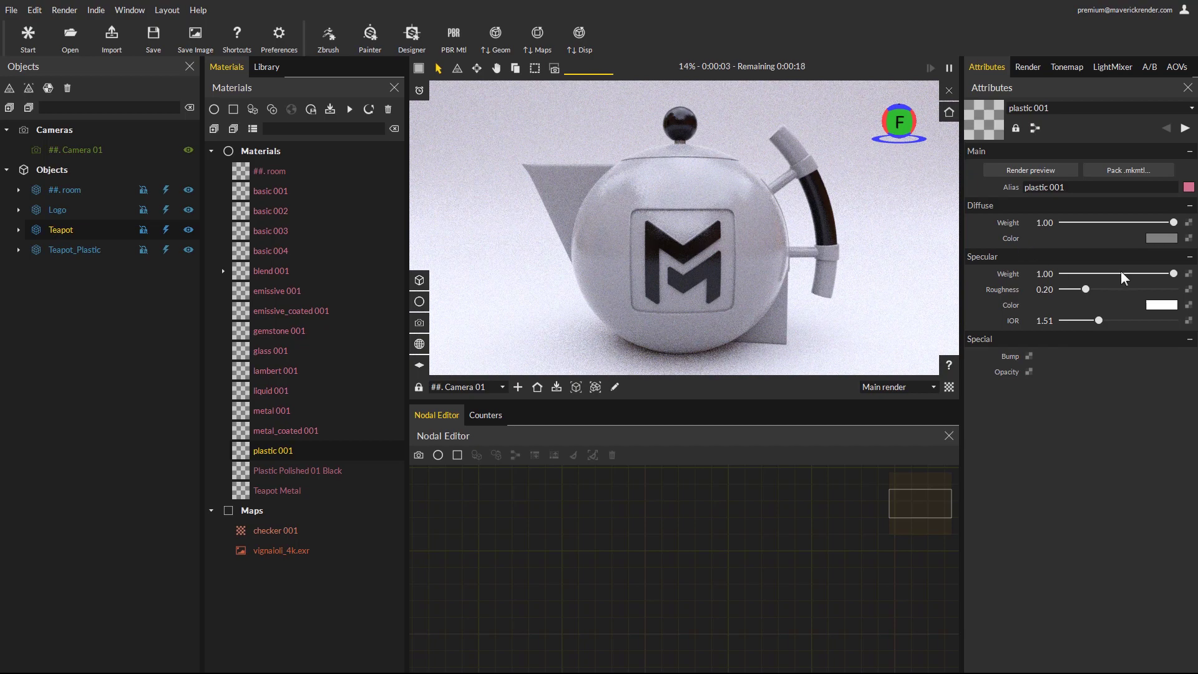
Change plastic 001's diffuse colour from white to an orange swatch
click(1153, 239)
click(1027, 397)
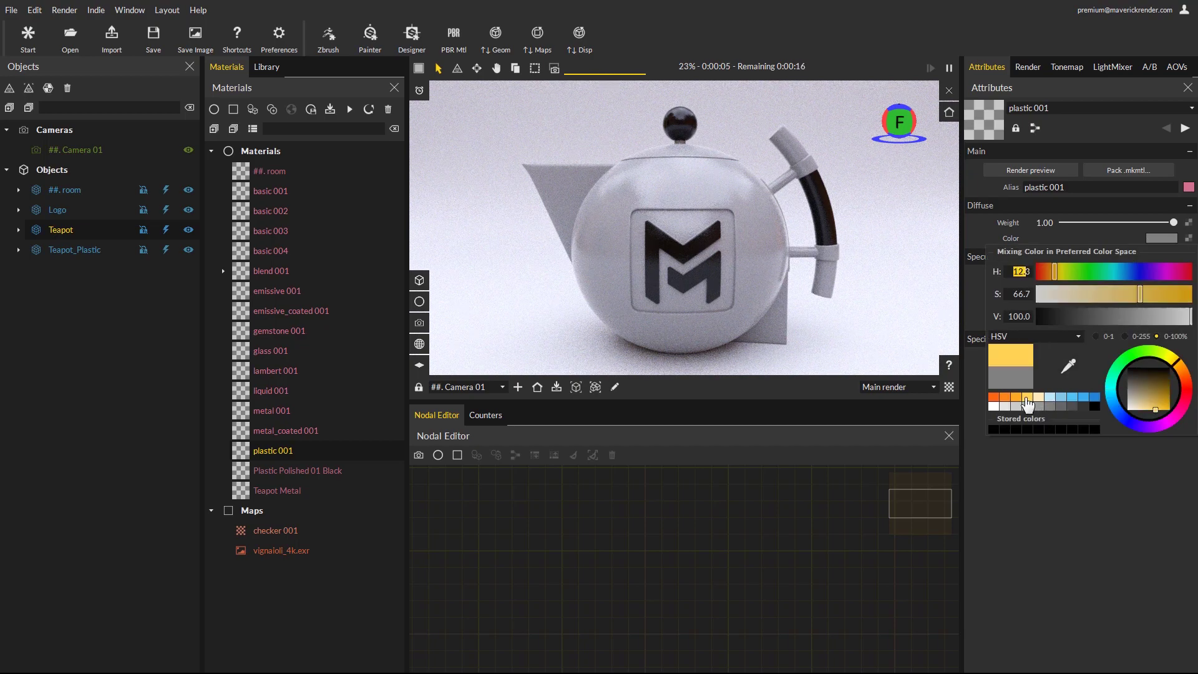
click(1005, 397)
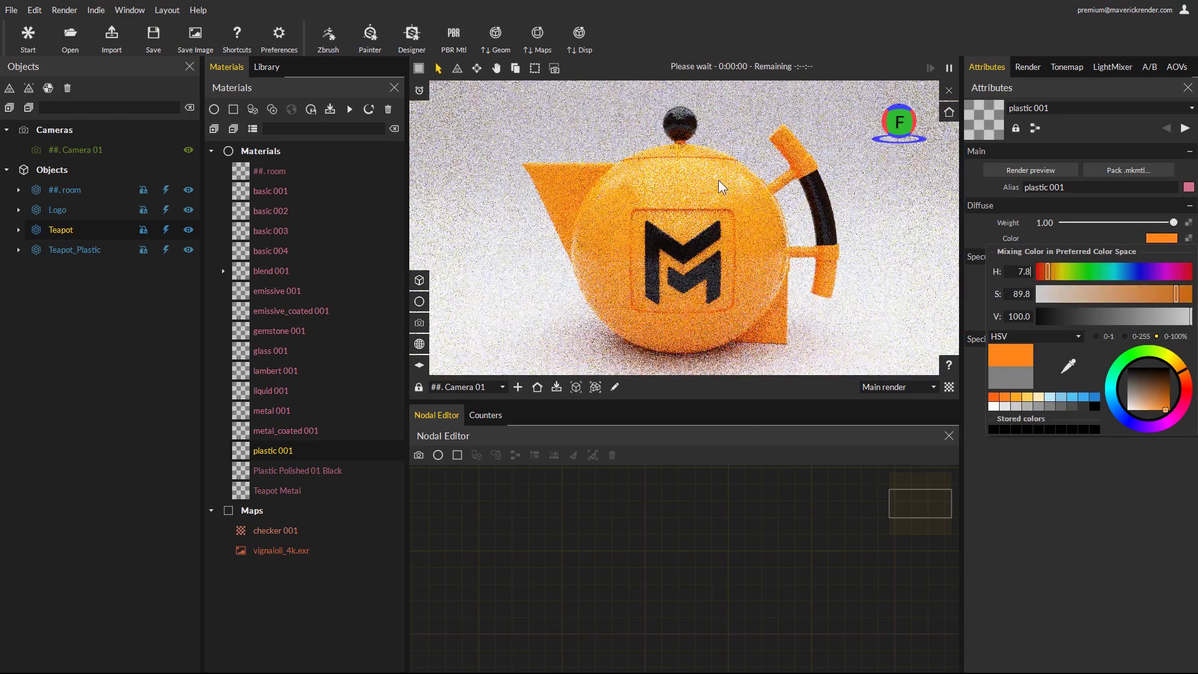
click(1057, 557)
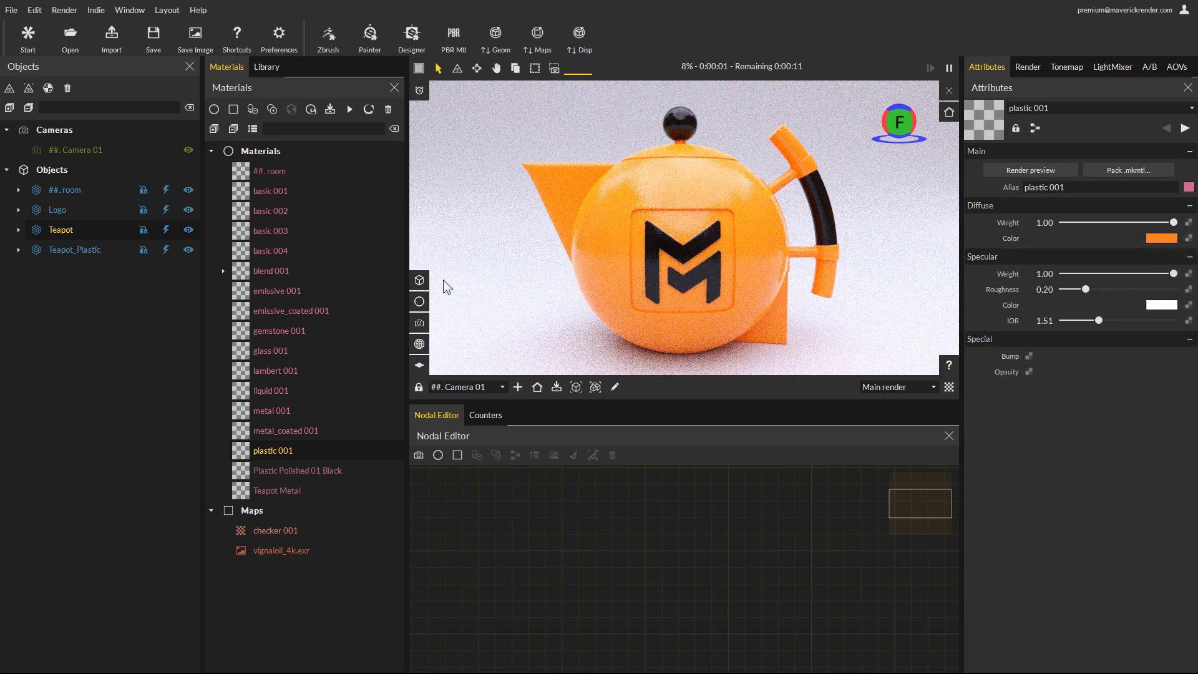
Apply plastic_advanced 001 to the teapot and browse the Library's Noisy and Subsurface plastics
click(214, 109)
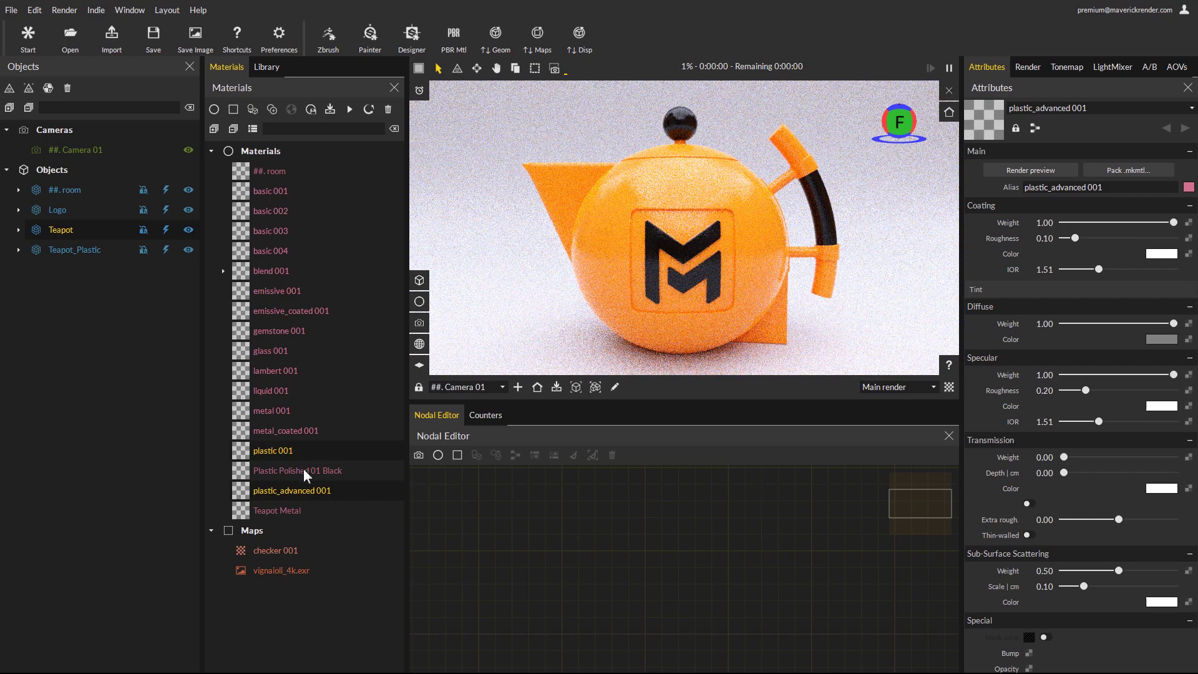
drag(312, 490, 663, 181)
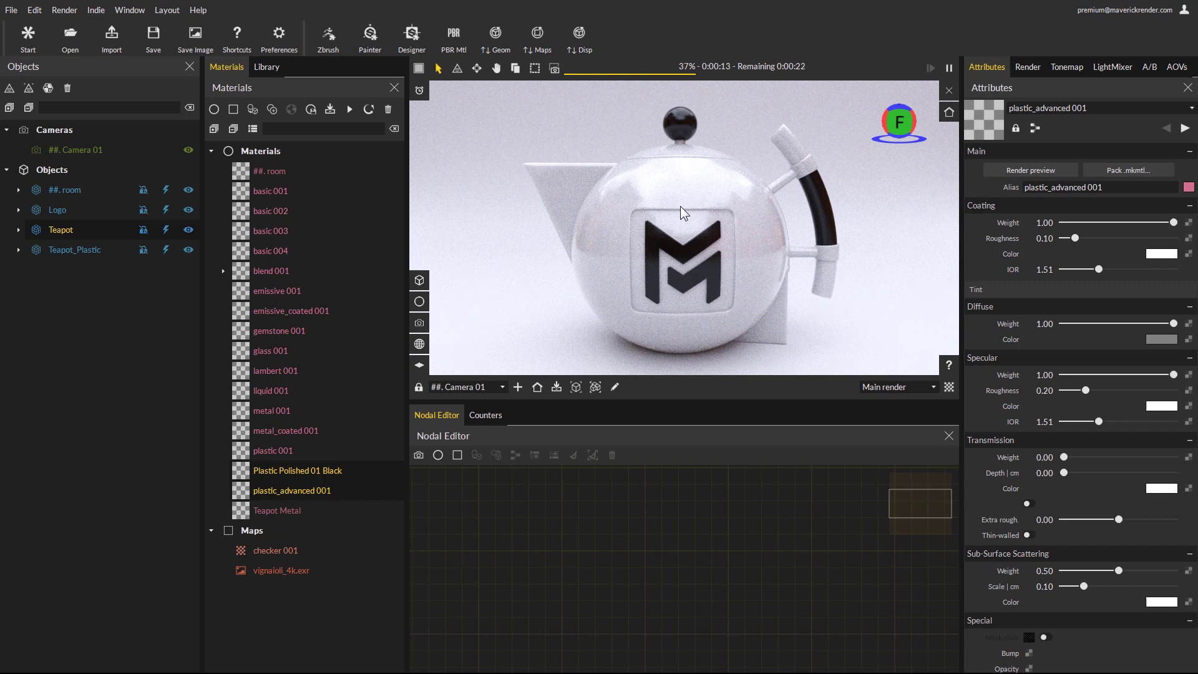
click(267, 67)
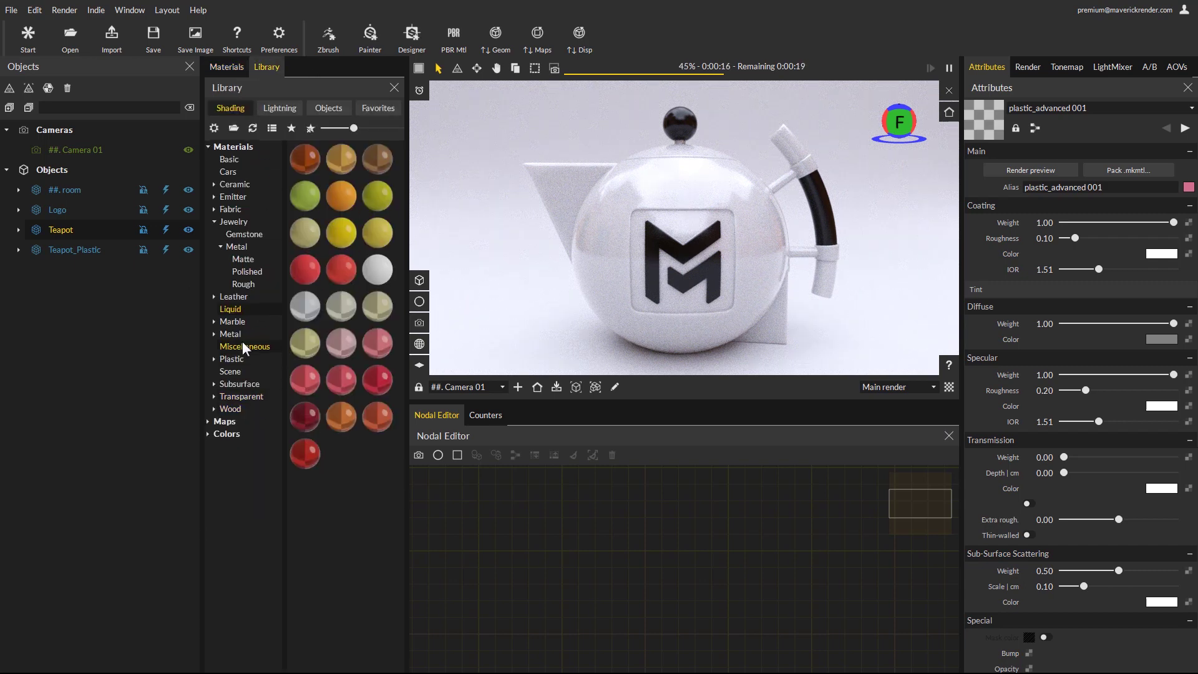
click(214, 360)
click(243, 372)
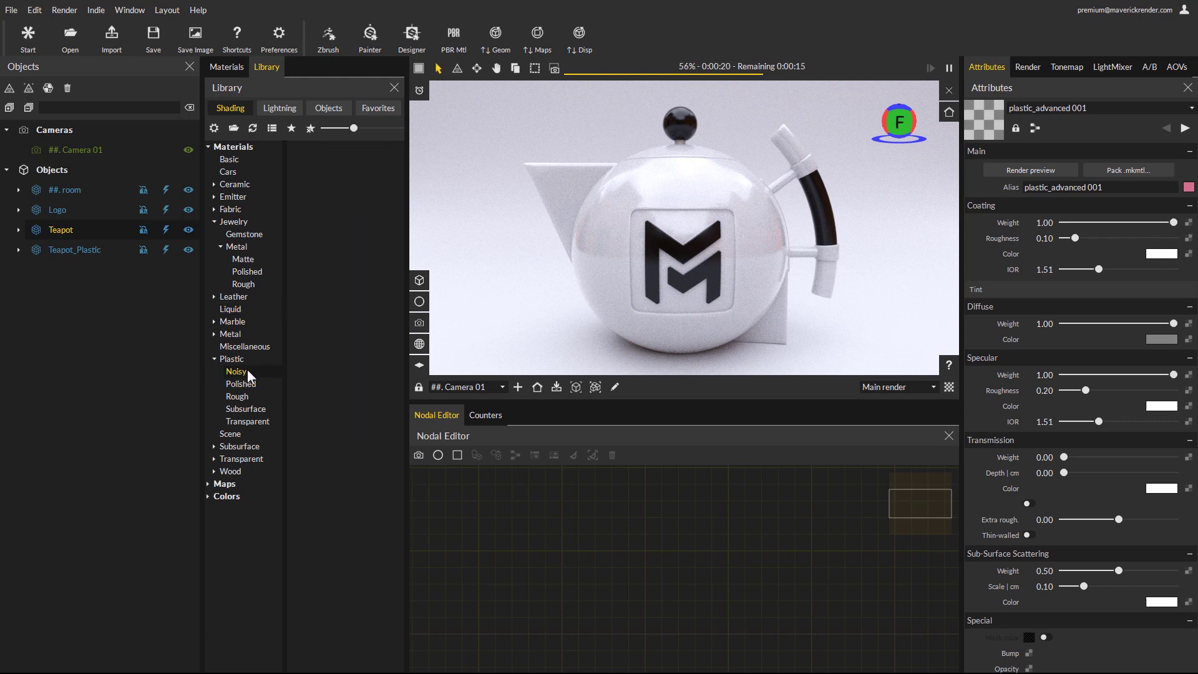
click(248, 421)
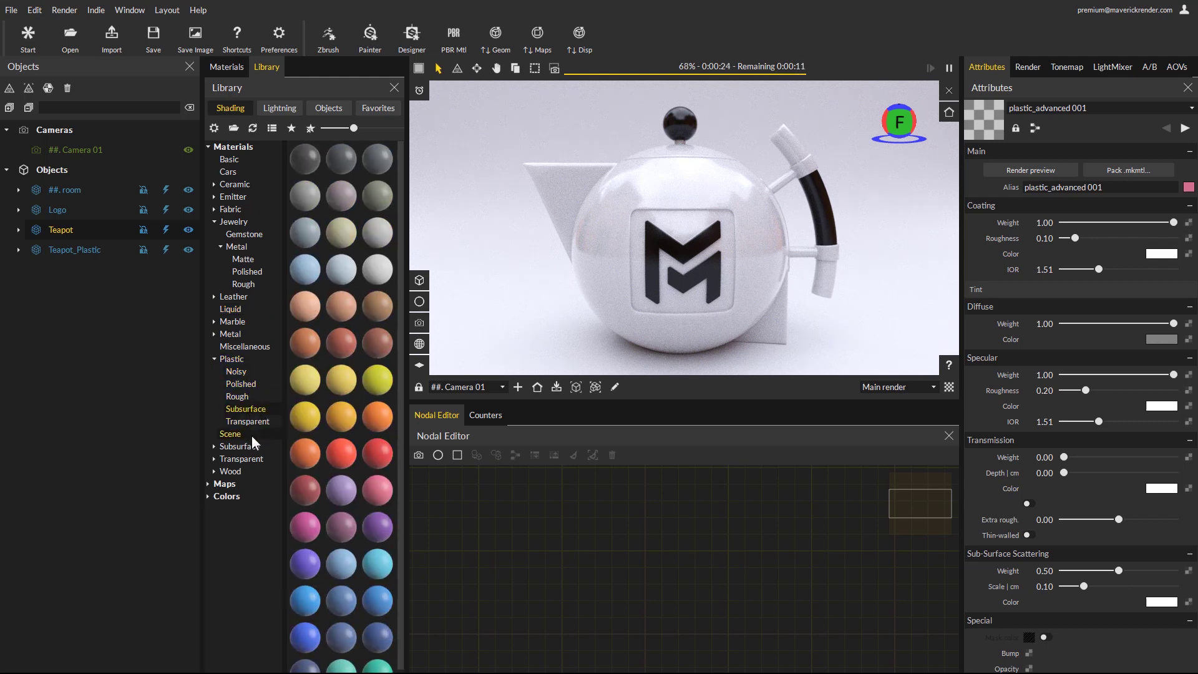
click(226, 67)
Create plastic_coated 001 and apply it to the teapot, giving a glossy white coated finish
click(213, 110)
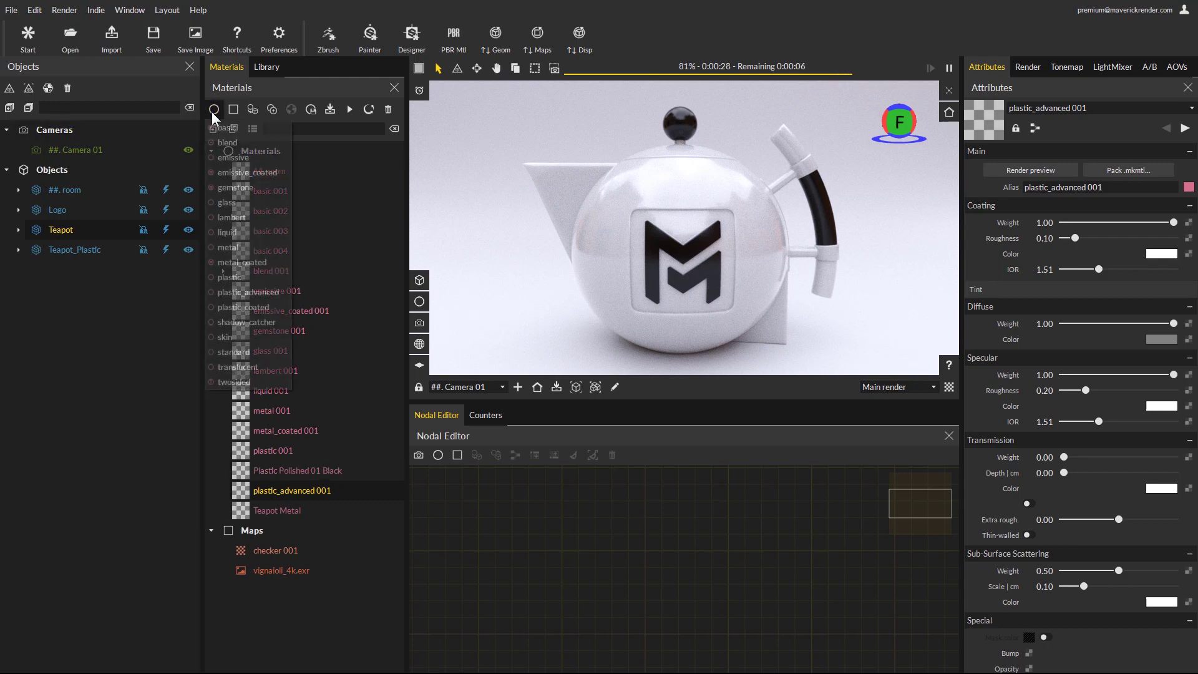
click(240, 307)
drag(284, 509, 680, 186)
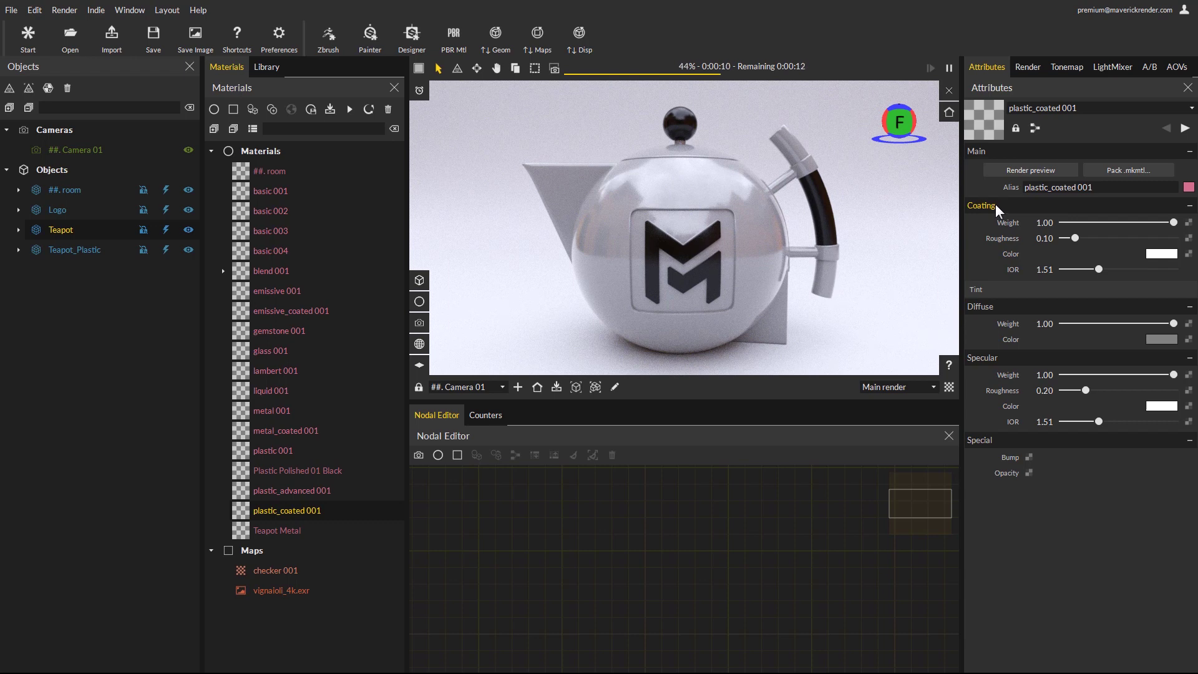
Create shadow_catcher 001, browse the Library's ready-made objects, then return to Materials
click(216, 109)
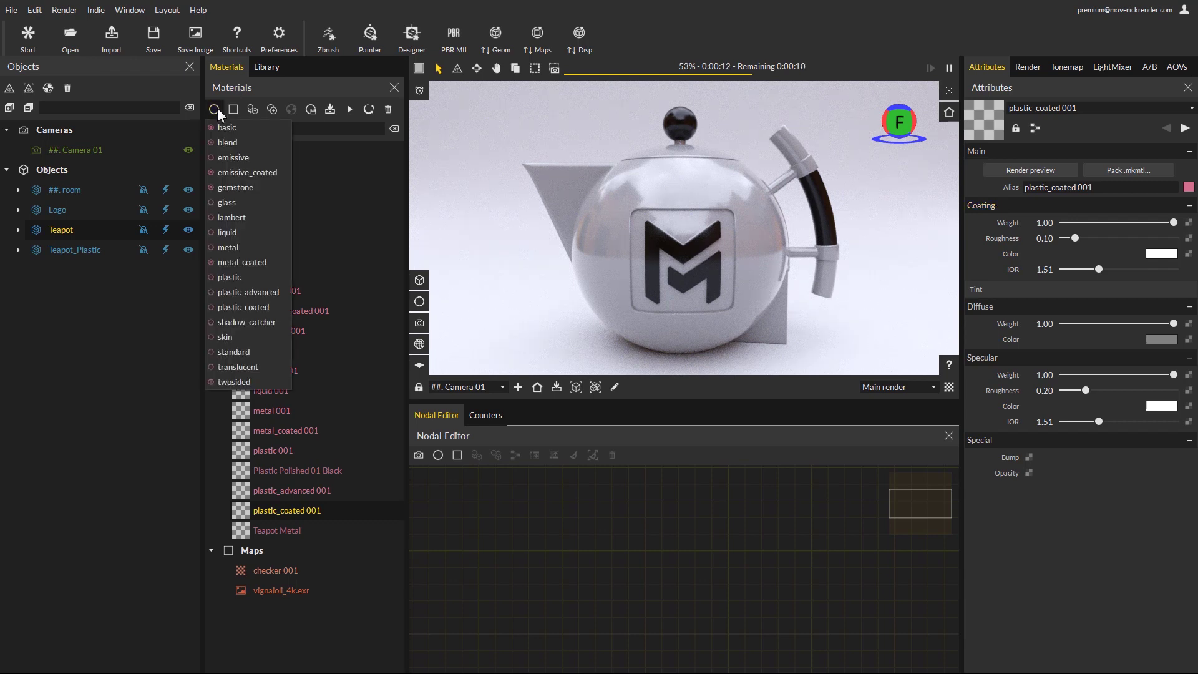
click(256, 321)
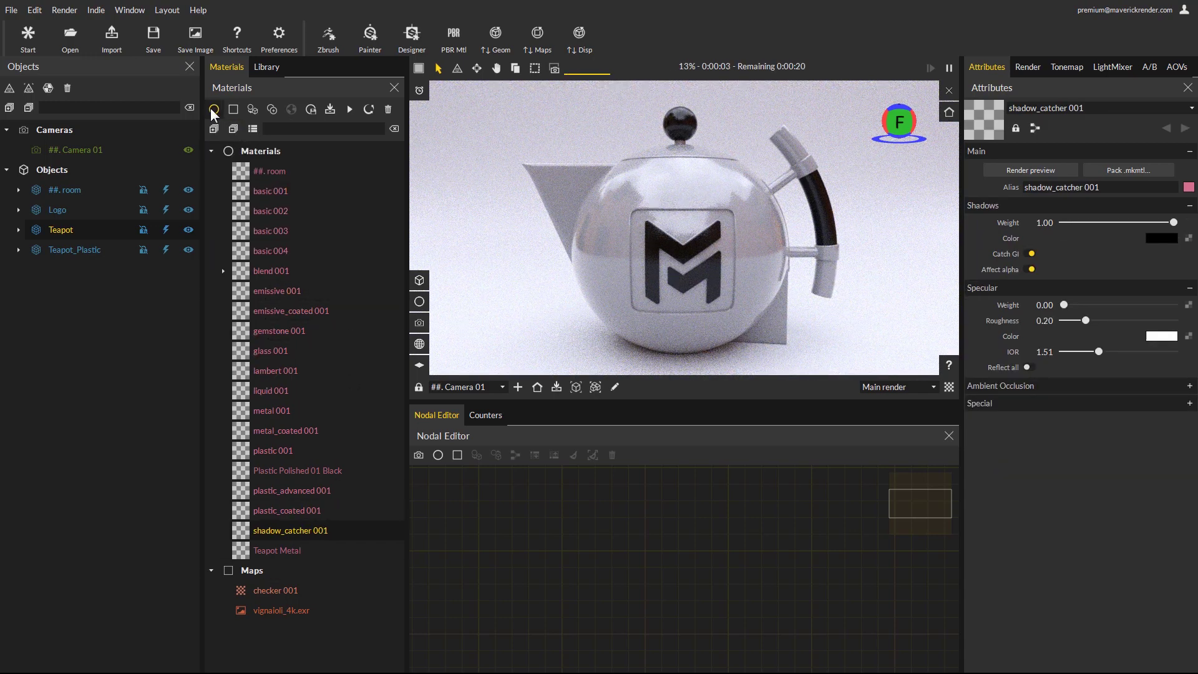
click(266, 67)
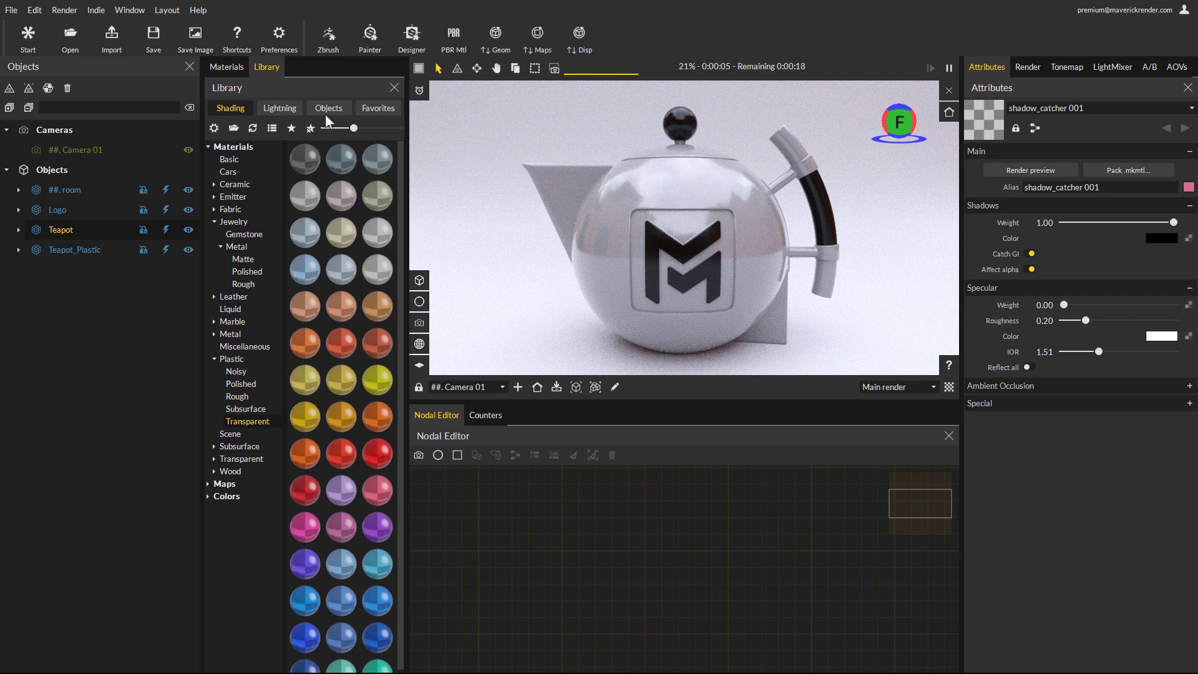
click(327, 109)
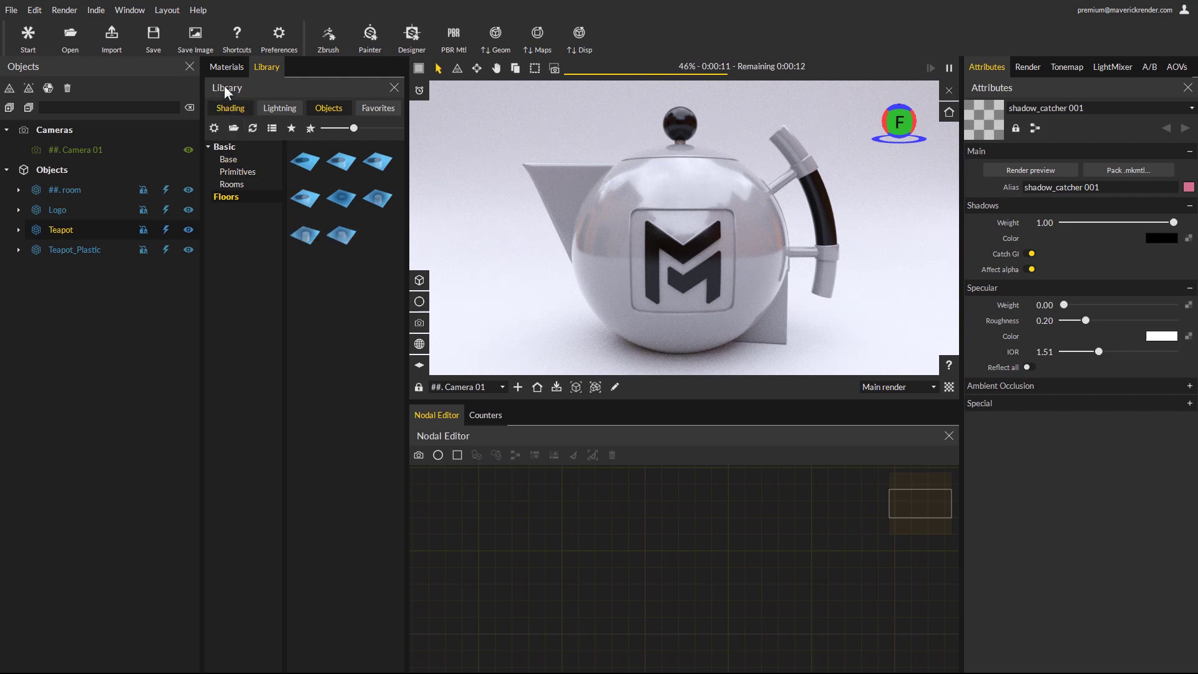
click(223, 68)
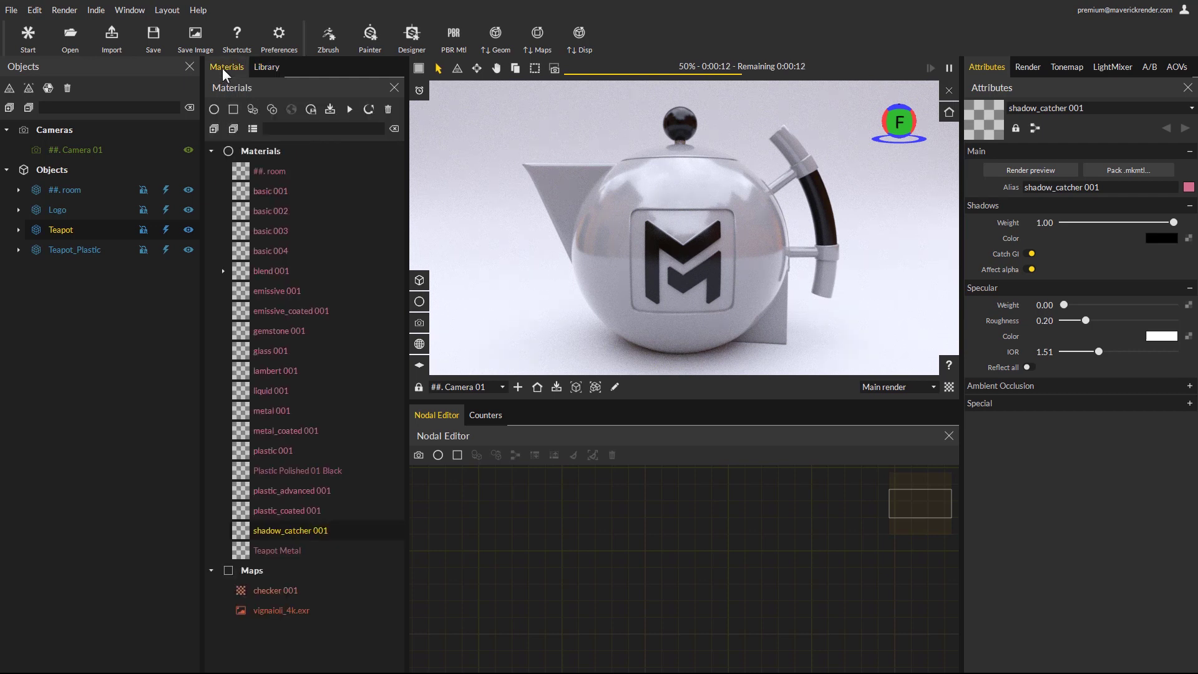
Create skin 001 and apply it to the teapot, rendering it peach with subsurface scattering
click(210, 108)
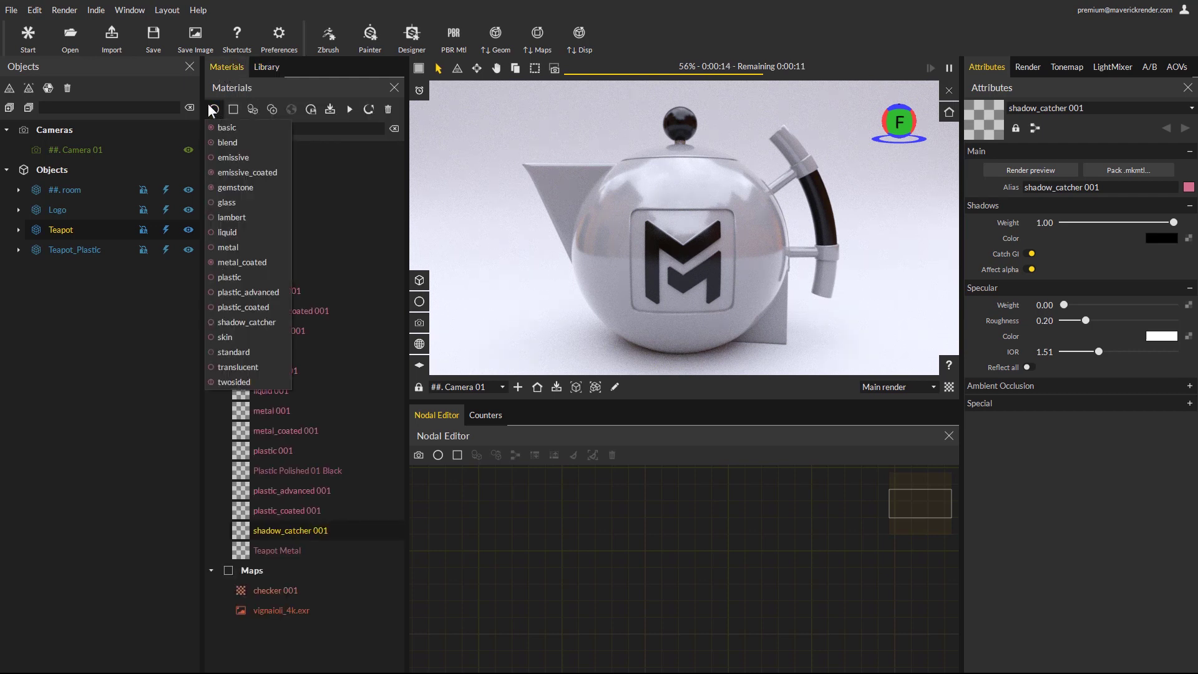
click(228, 337)
drag(275, 553, 686, 196)
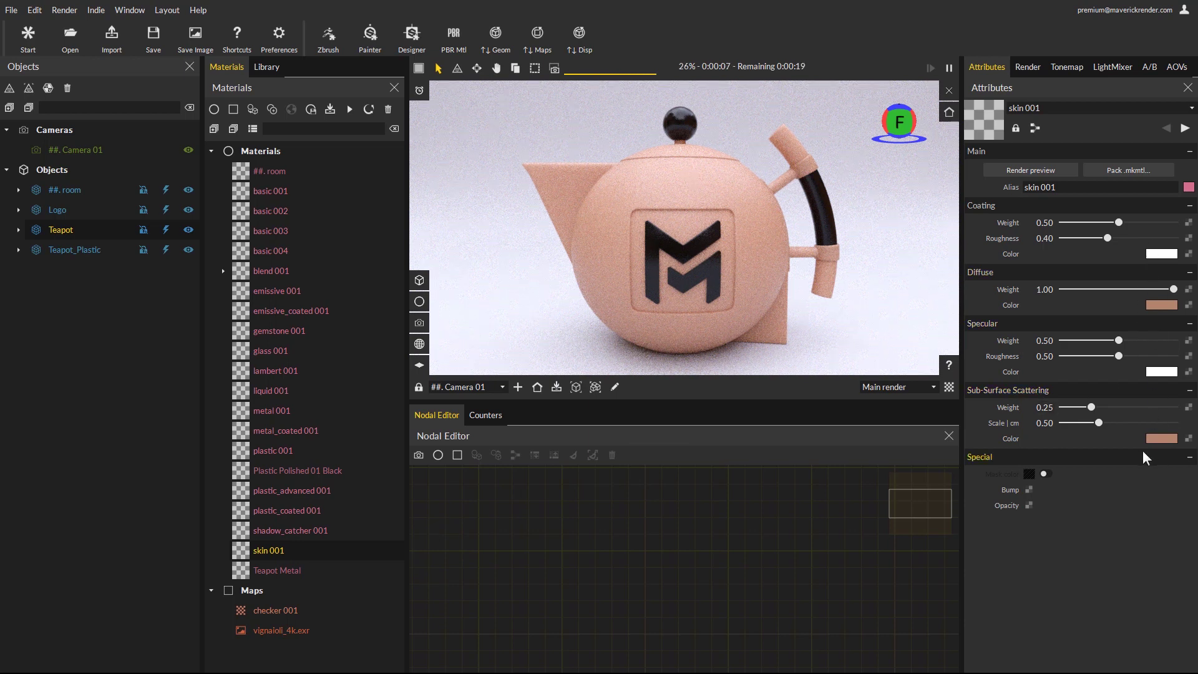
click(214, 109)
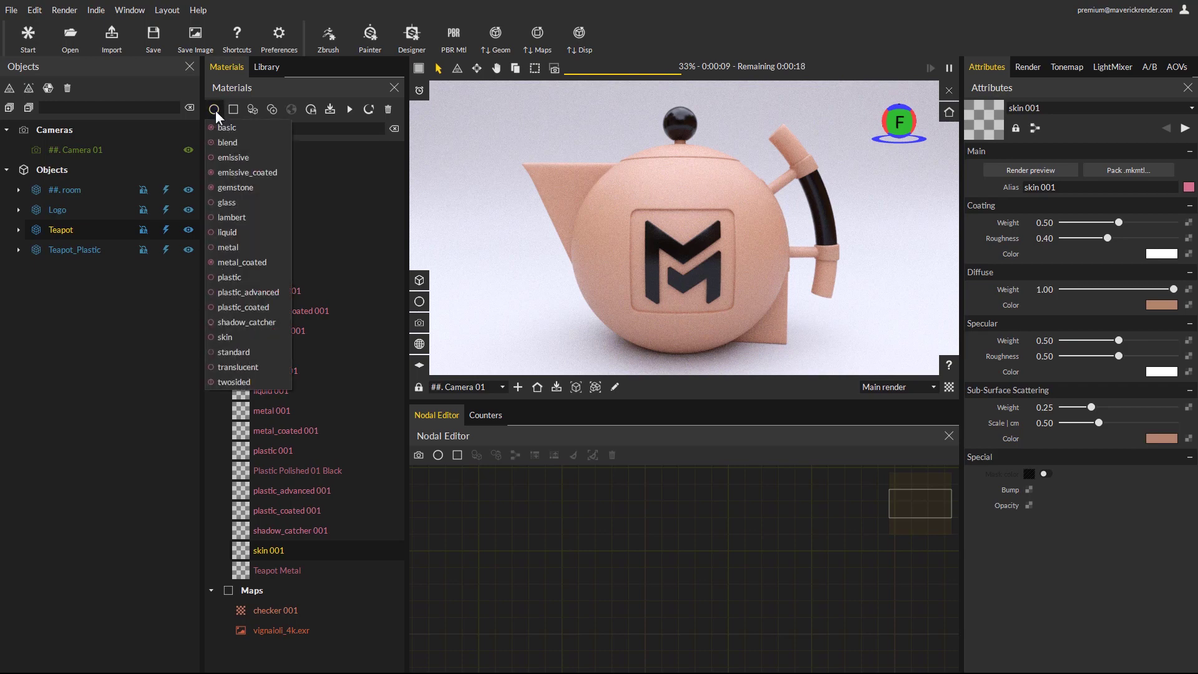
Apply new material standard 001 to the teapot and expand its Coating, Transmission and Sub-Surface Scattering sections
click(246, 352)
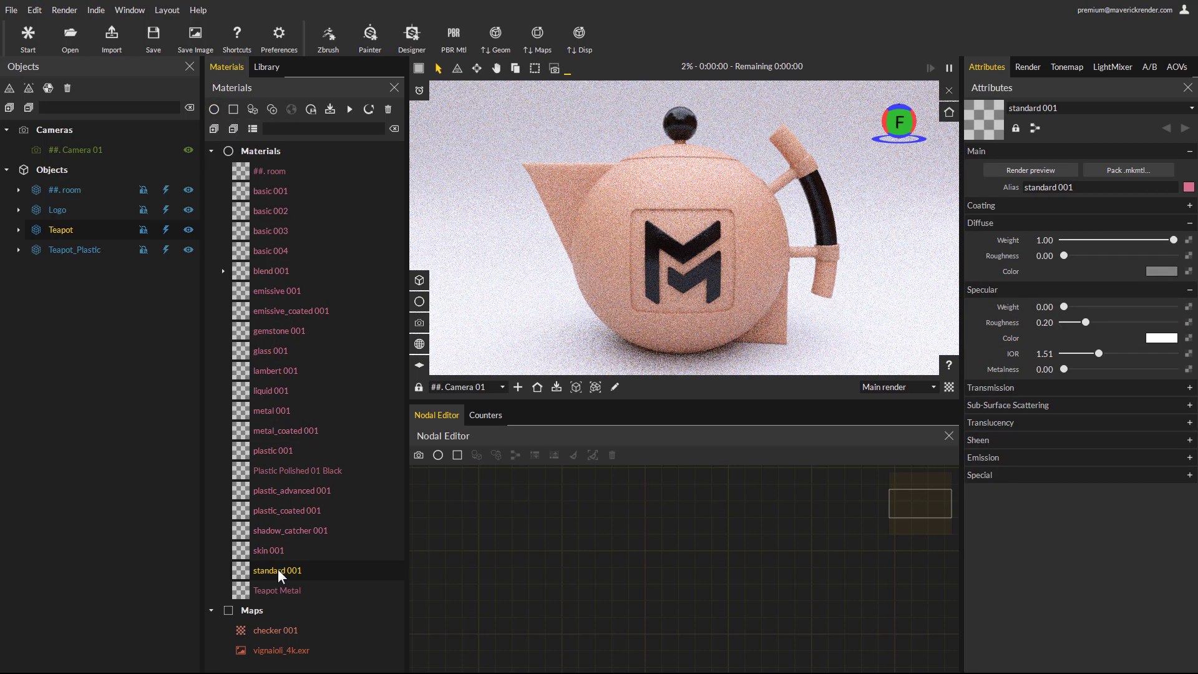
drag(278, 569, 691, 181)
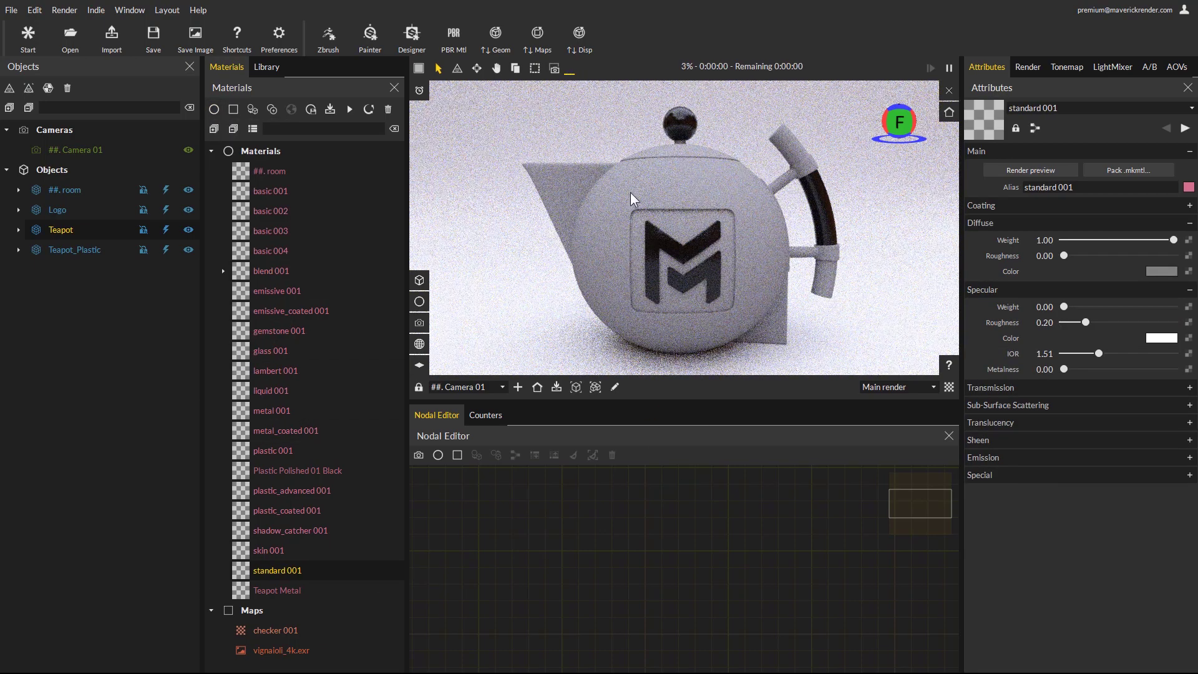
click(987, 204)
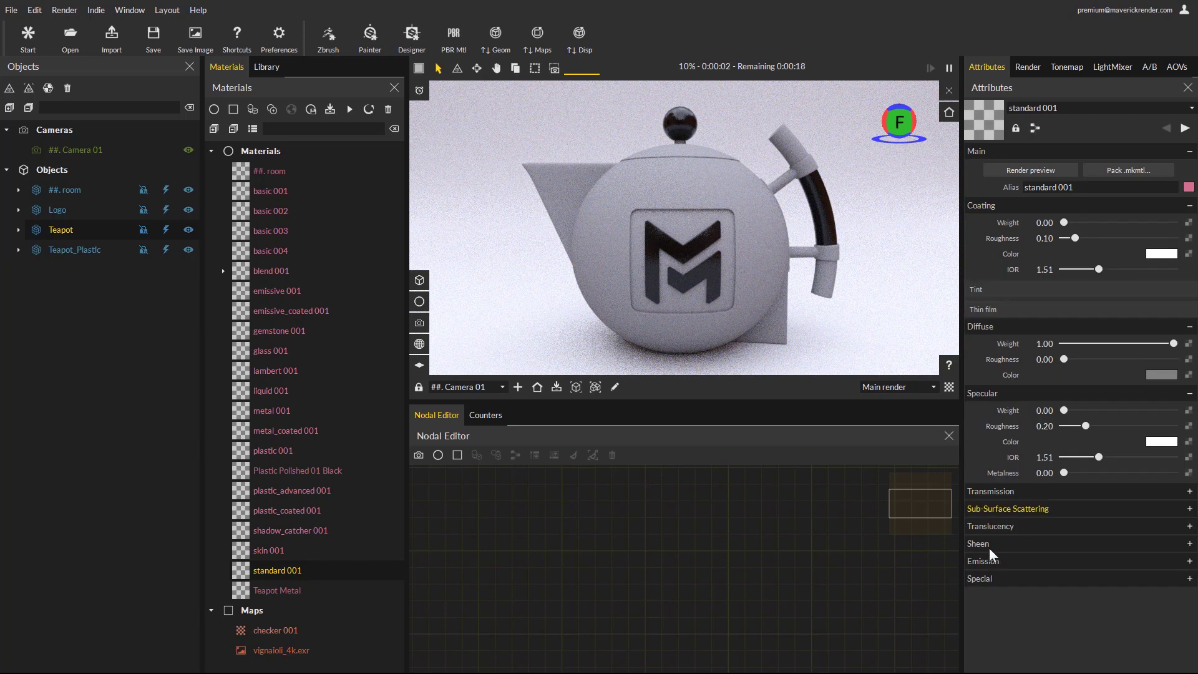
click(988, 492)
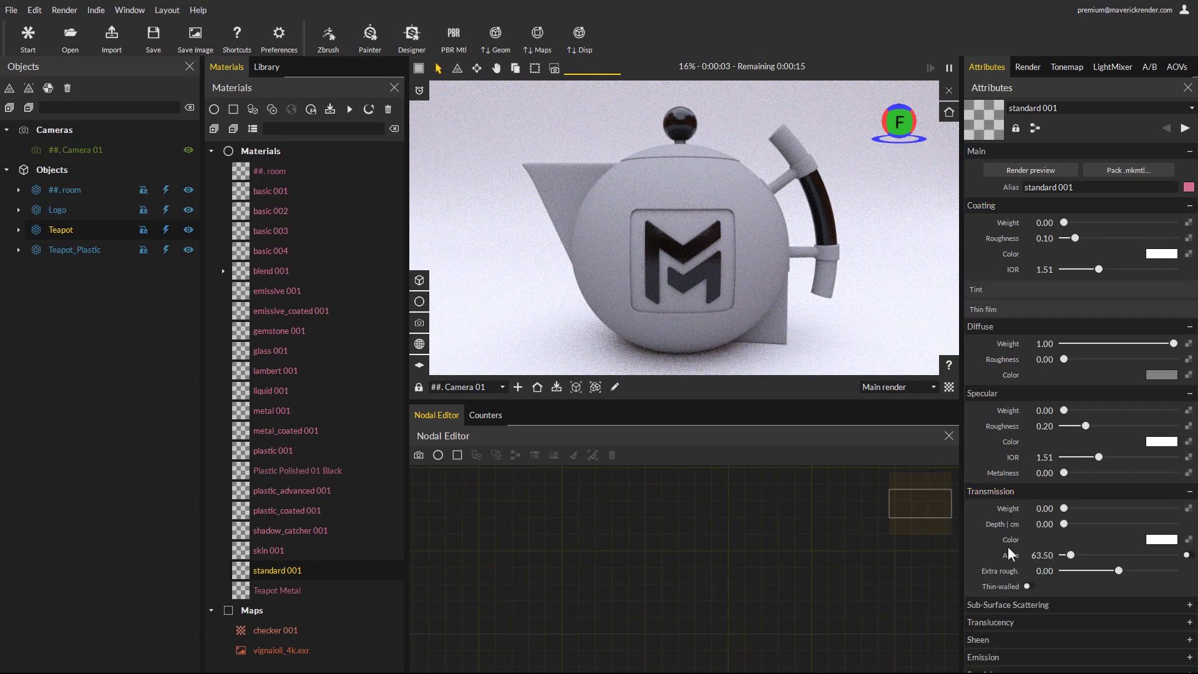
click(997, 605)
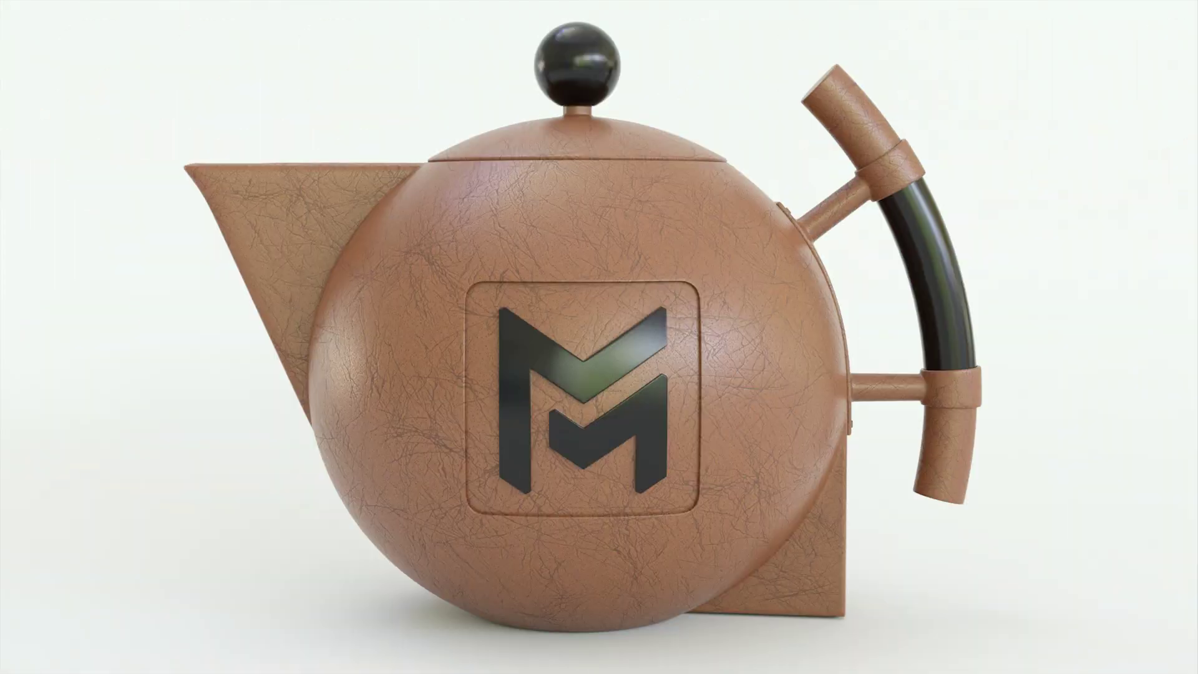
Put a new translucent 001 material on the teapot, giving a pale white render
click(214, 109)
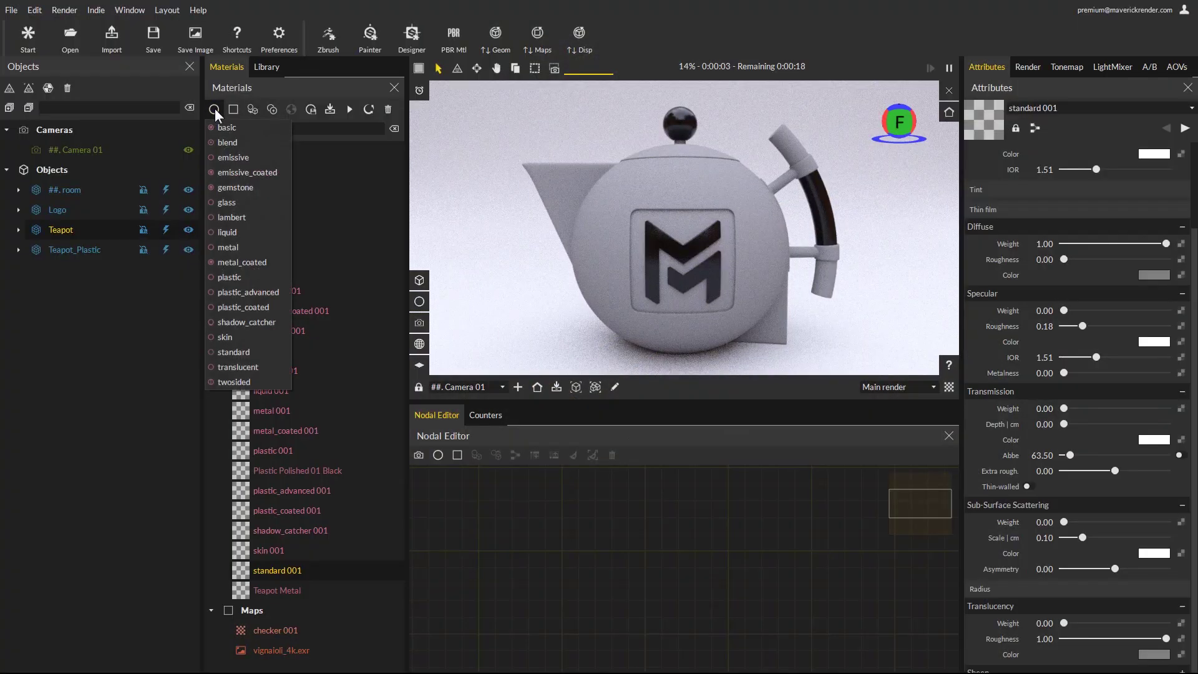
click(237, 369)
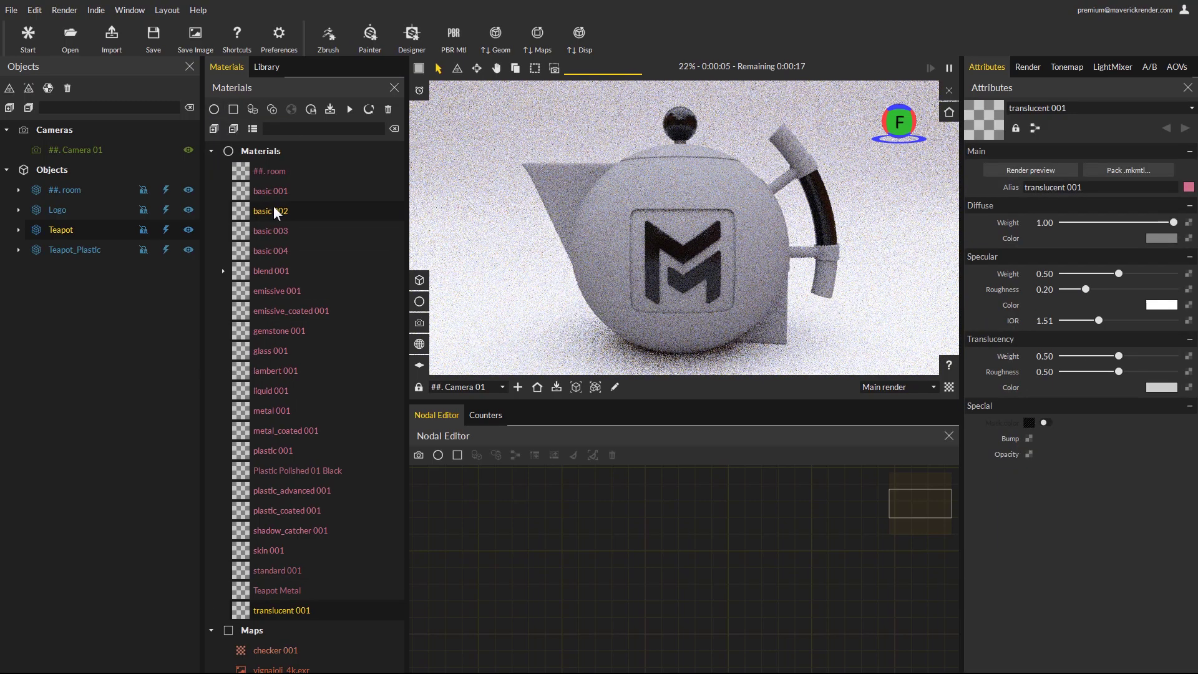
drag(279, 611, 650, 192)
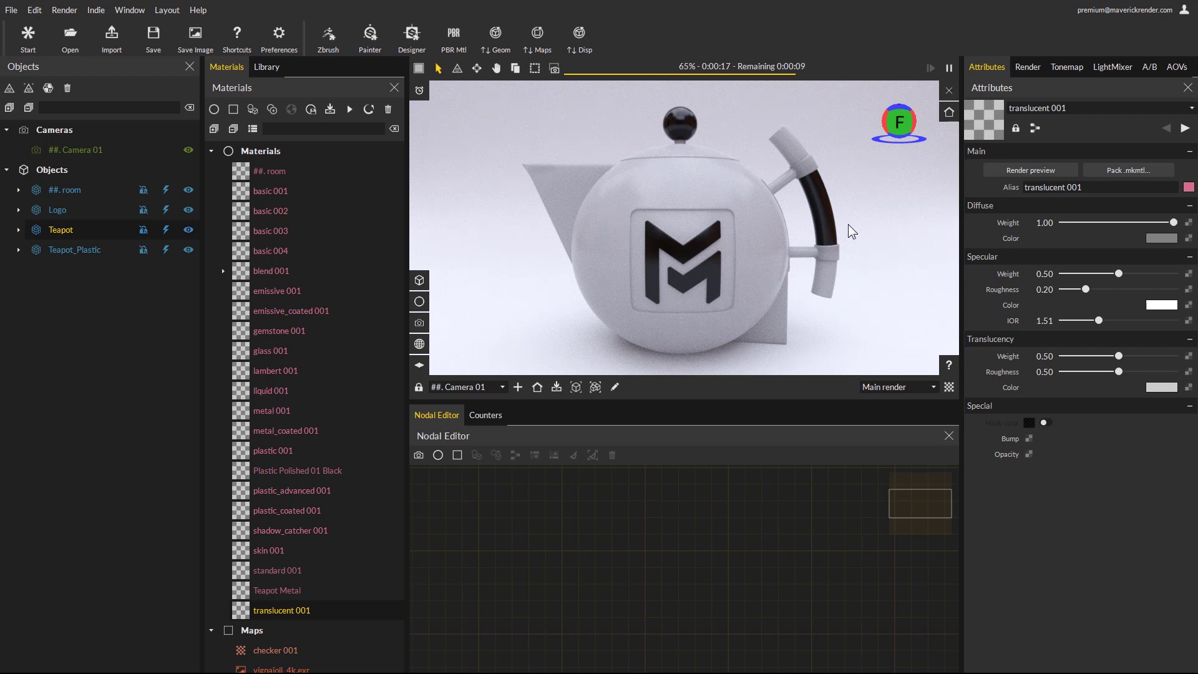
Put a new twosided 001 material with Front and Back slots on the teapot
click(213, 110)
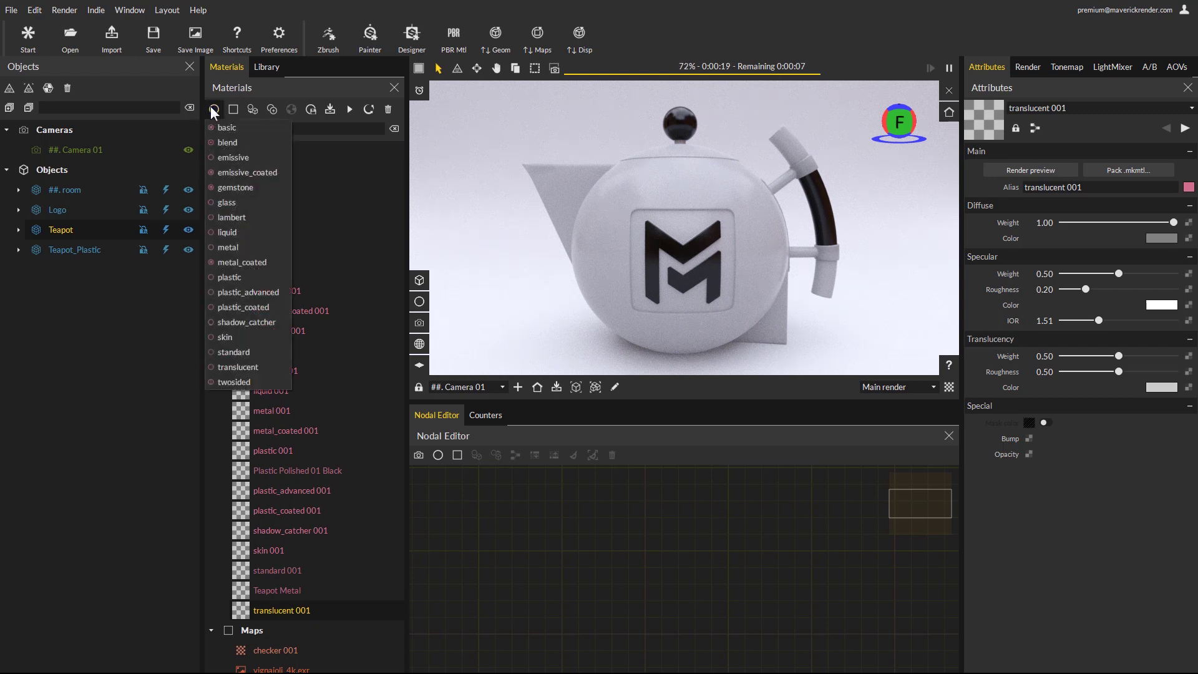
click(235, 382)
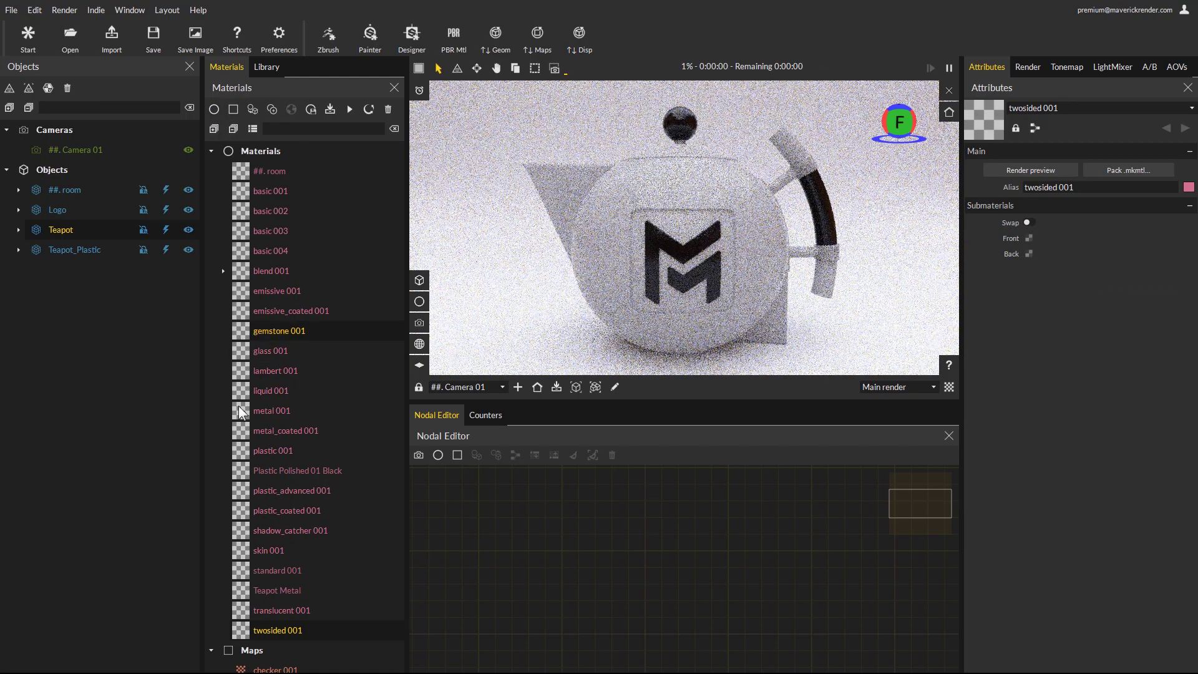
drag(272, 627, 680, 195)
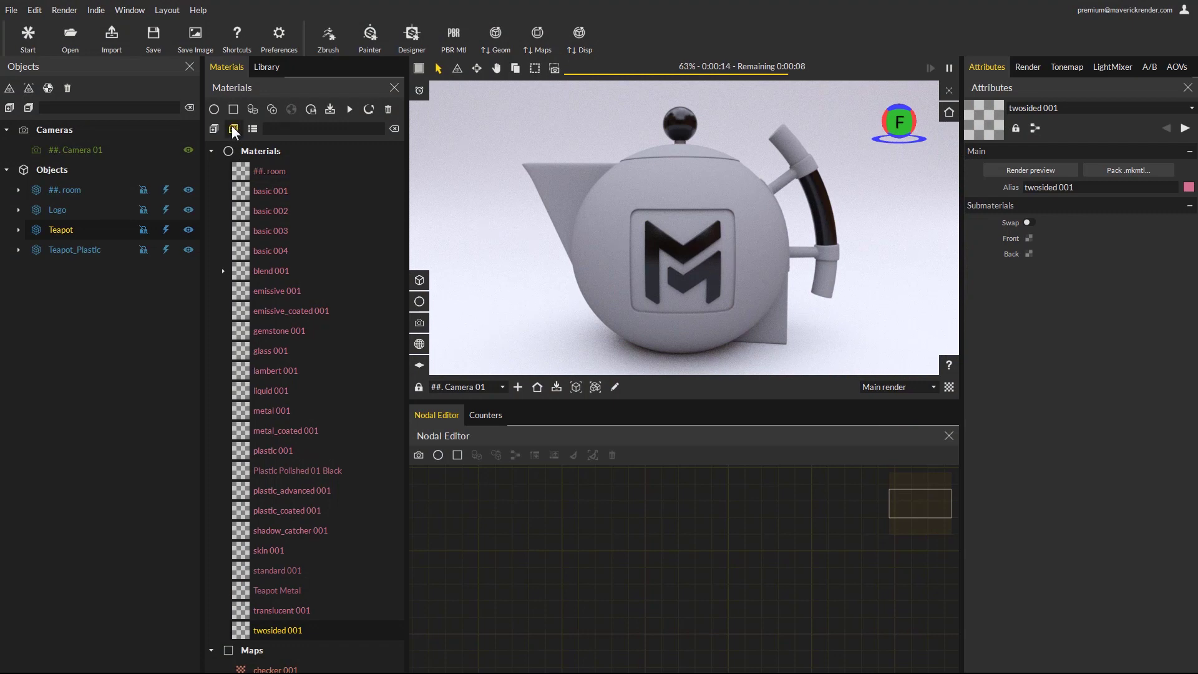
click(217, 107)
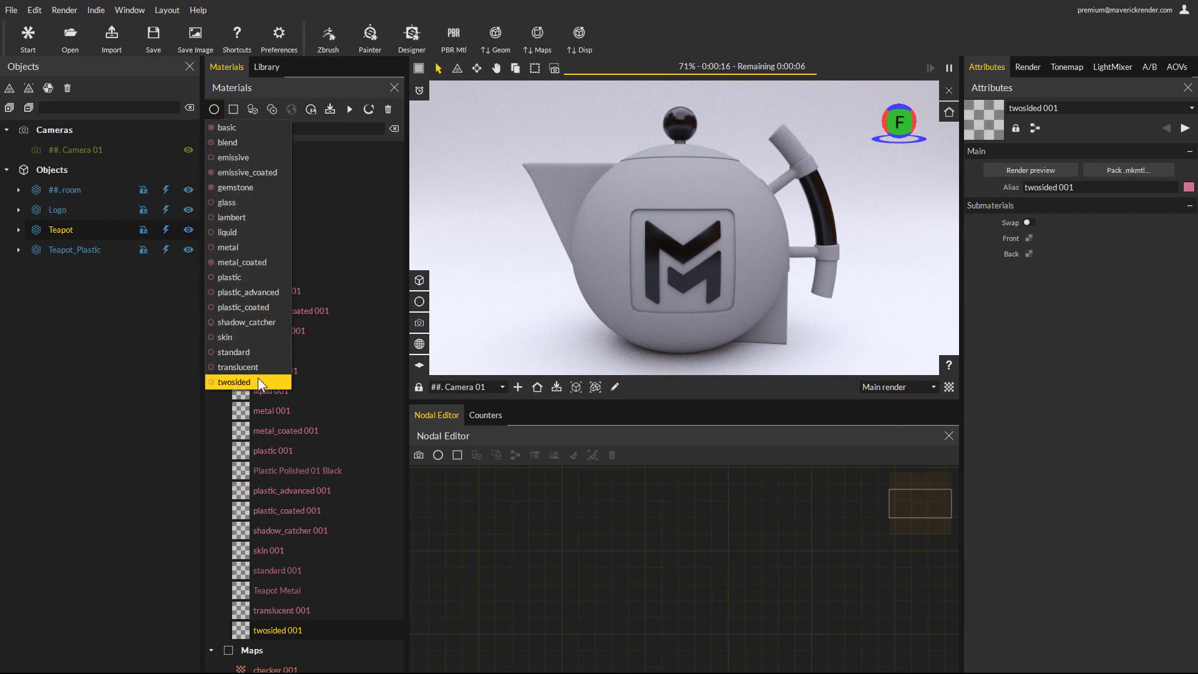